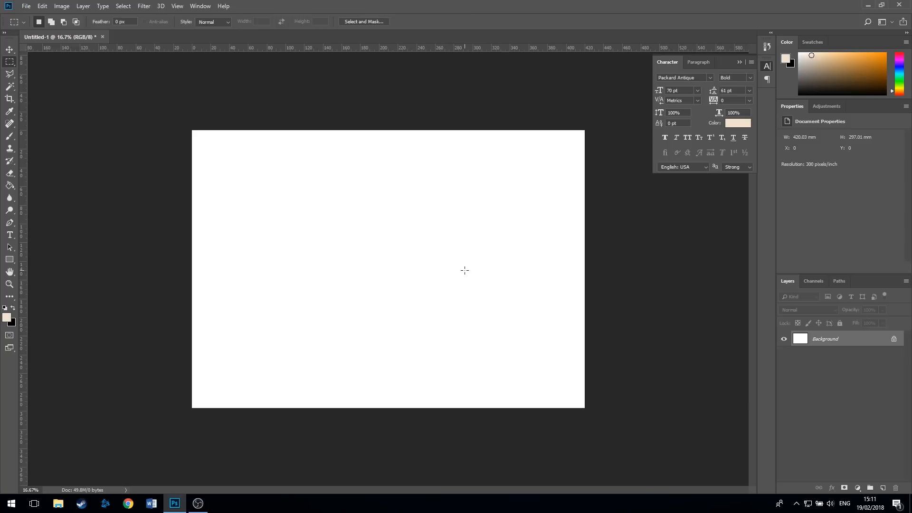
- Add a new empty layer above the Background layer and make it the active layer
left_click(883, 488)
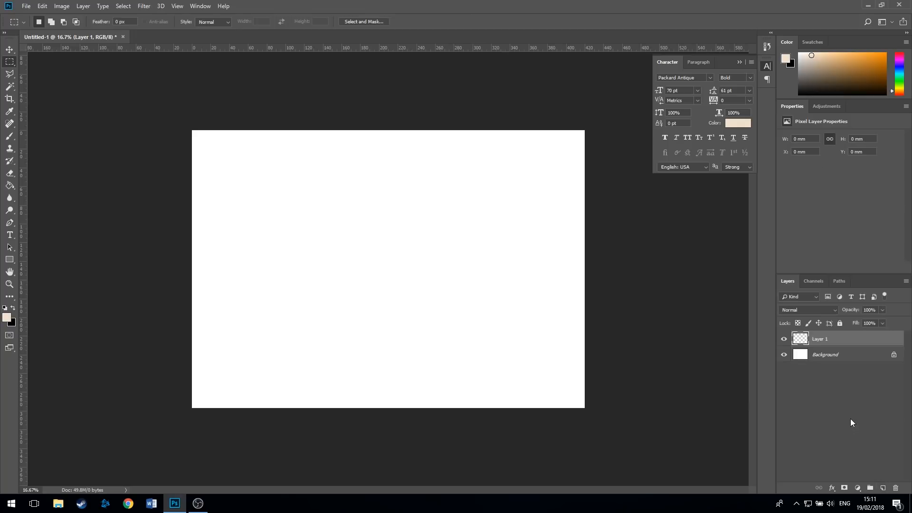
key("alt+bracketleft")
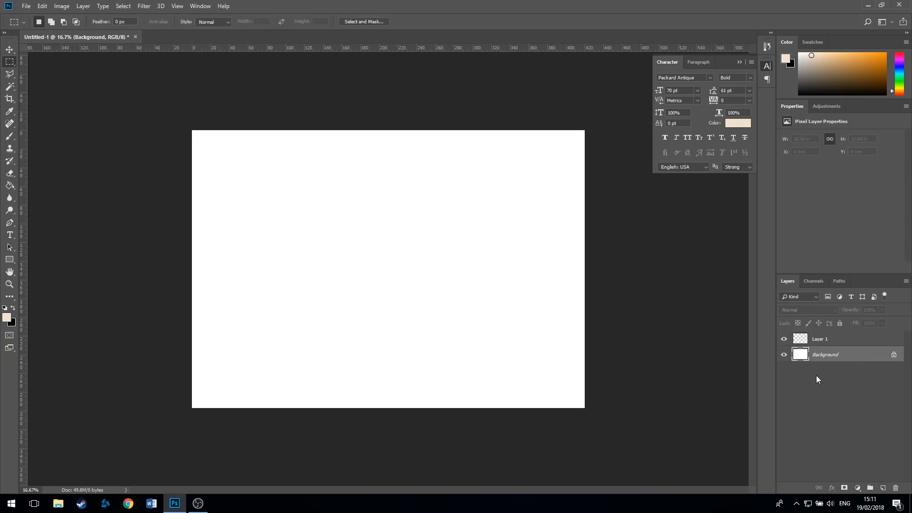
left_click(829, 340)
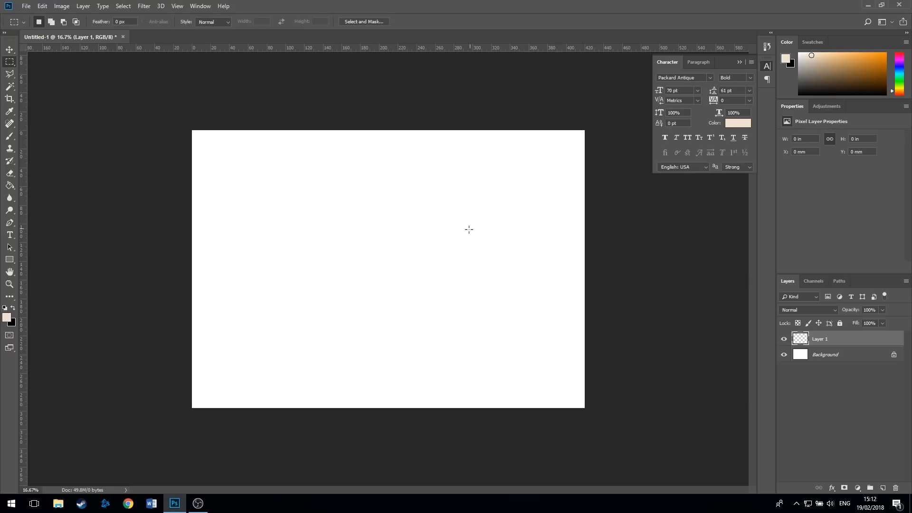
- Draw an elliptical selection about 1.8 in wide and 1.62 in high, left of and slightly below the canvas centre
right_click(10, 62)
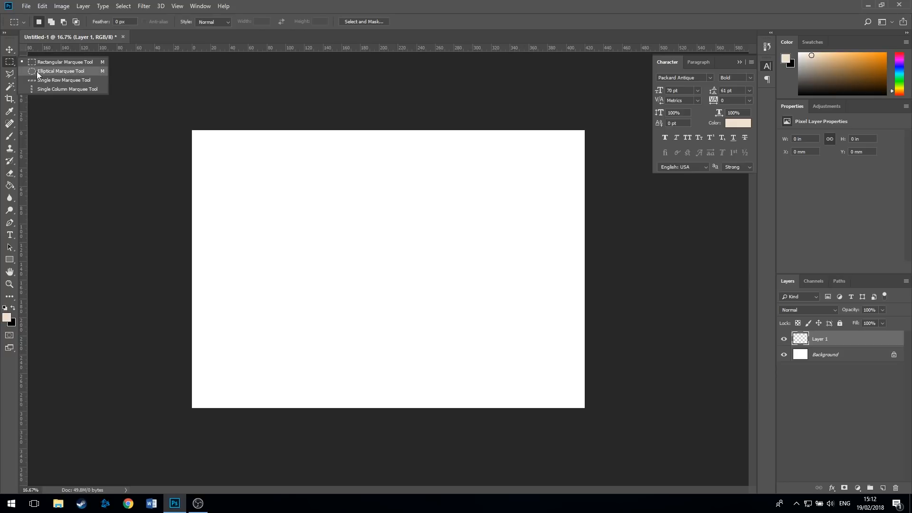
left_click(36, 71)
right_click(12, 66)
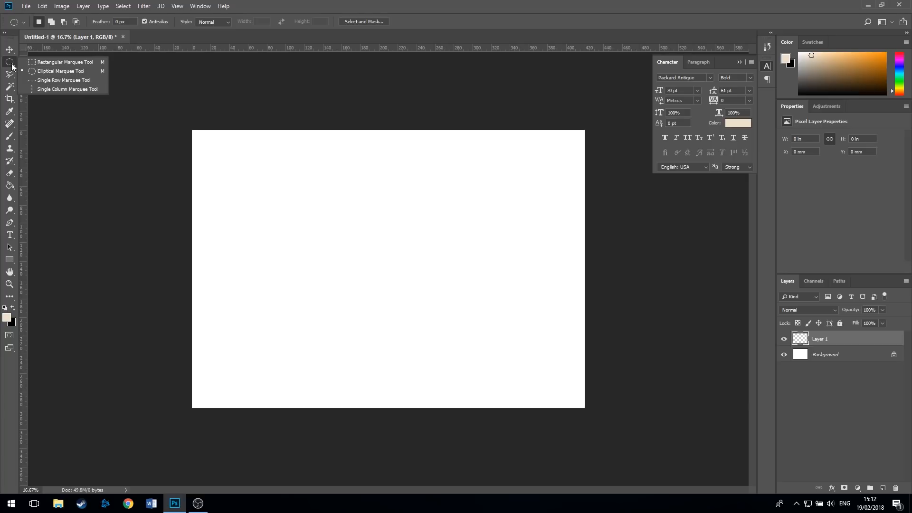
left_click(46, 73)
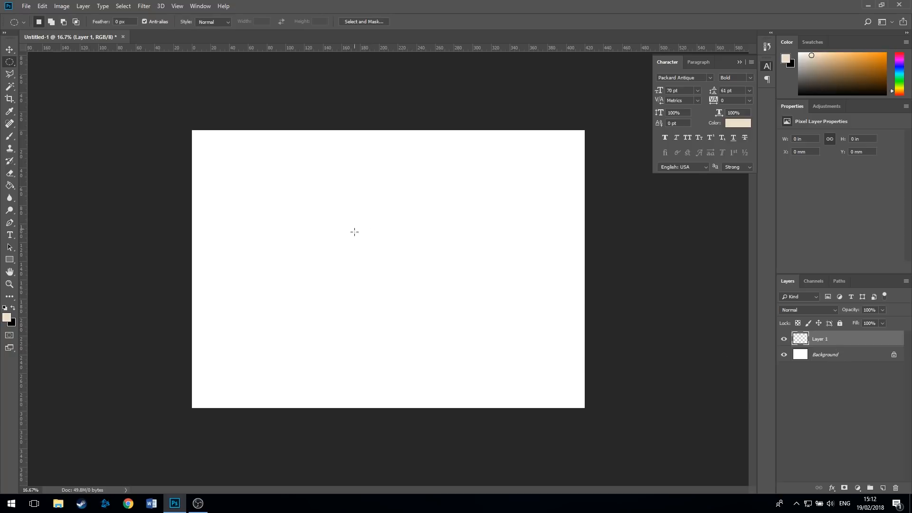
left_click_drag(303, 269, 345, 308)
- Set the foreground colour to bright green, fill the elliptical selection with it, and deselect
left_click(6, 317)
left_click(635, 314)
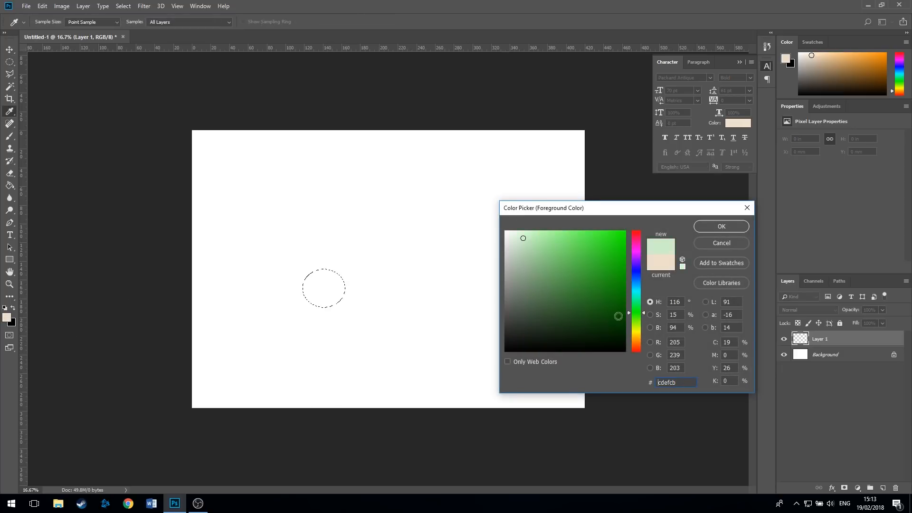
left_click(615, 262)
key("Return")
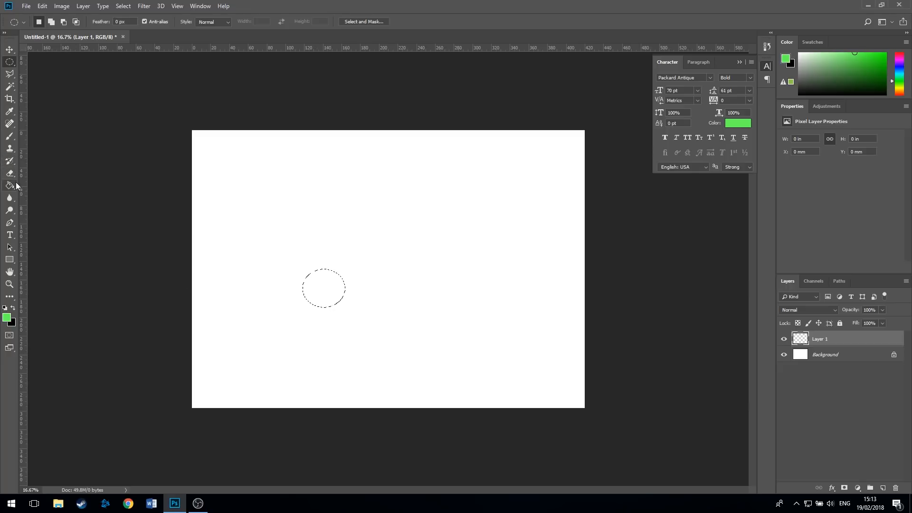
left_click(13, 185)
left_click(322, 293)
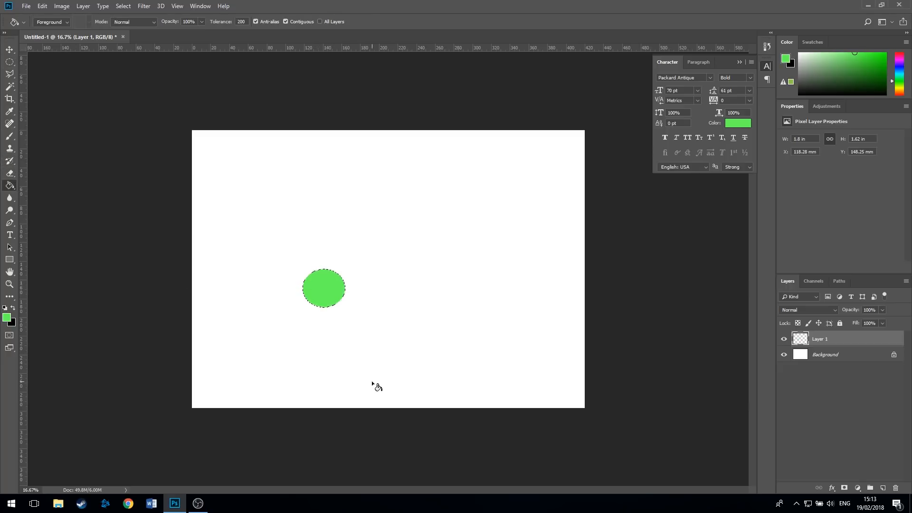
key("ctrl+d")
- Draw a second elliptical selection of similar size near the canvas's upper edge, right of centre, and fill it with green
left_click(13, 66)
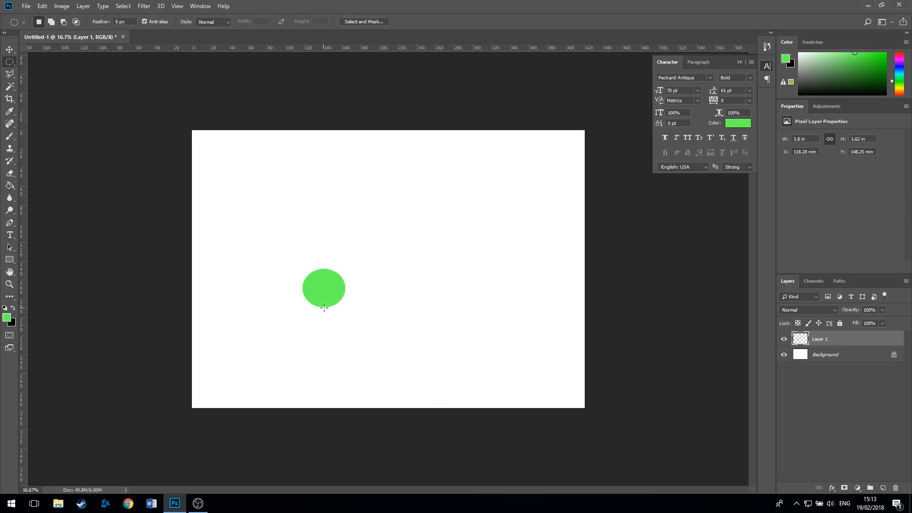
left_click_drag(393, 145, 433, 182)
left_click(10, 185)
left_click(408, 177)
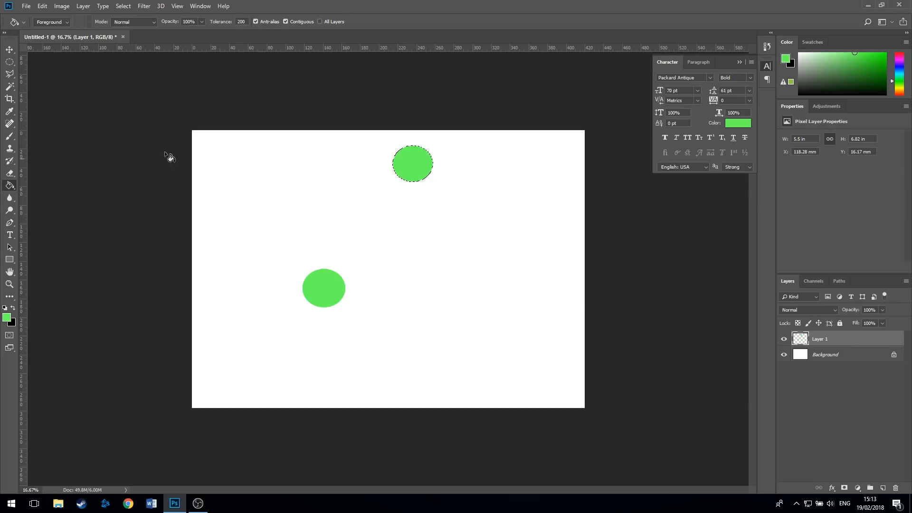
- Draw a smaller elliptical selection near the canvas's lower-right corner and fill it with the same green
left_click(10, 62)
left_click_drag(487, 351, 510, 373)
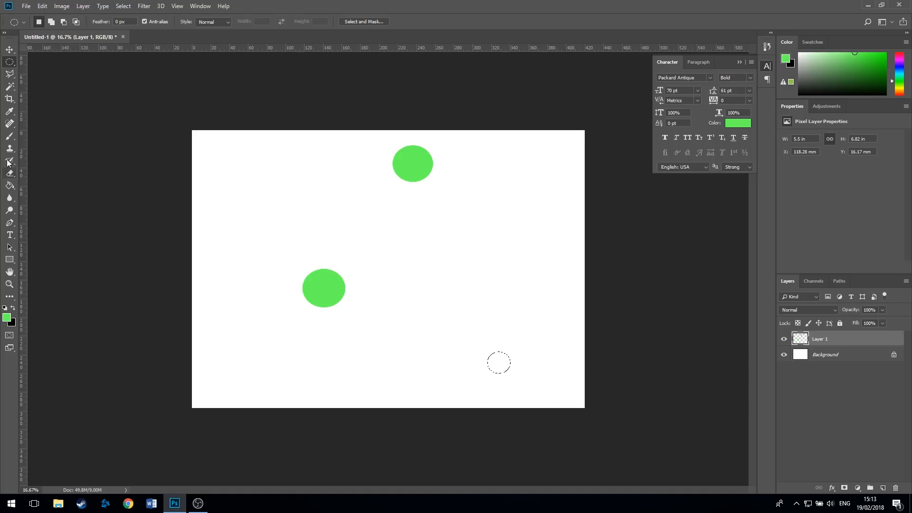
left_click(9, 185)
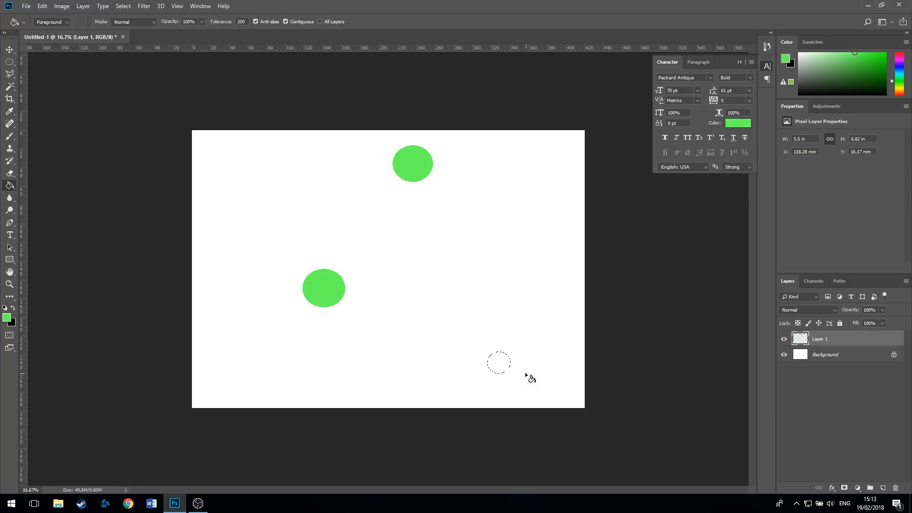
left_click(506, 368)
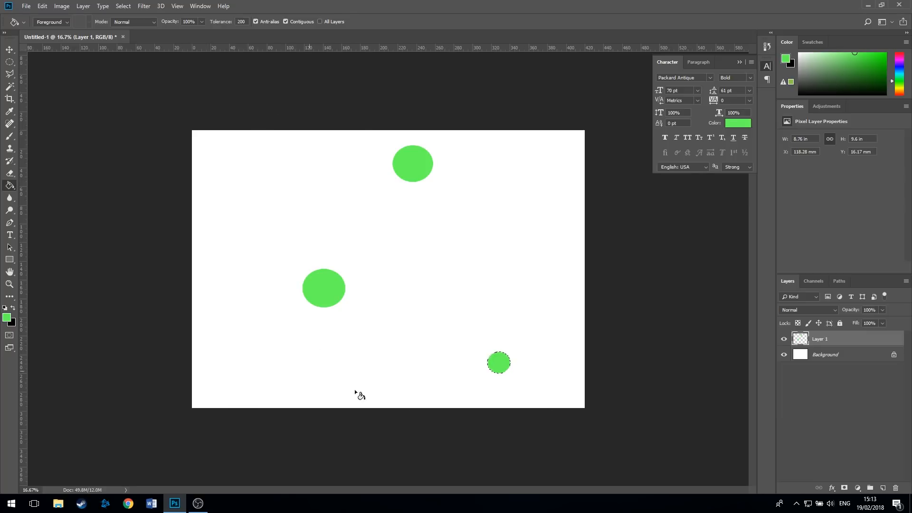
- Move the small green circle slightly to the right, deselect, and centre the whole circle layer on the canvas
left_click(9, 49)
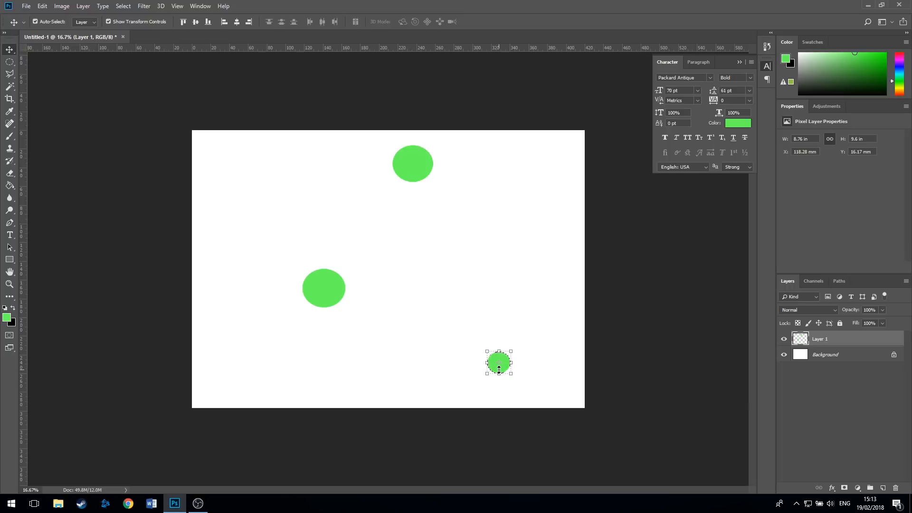
left_click_drag(494, 367, 507, 366)
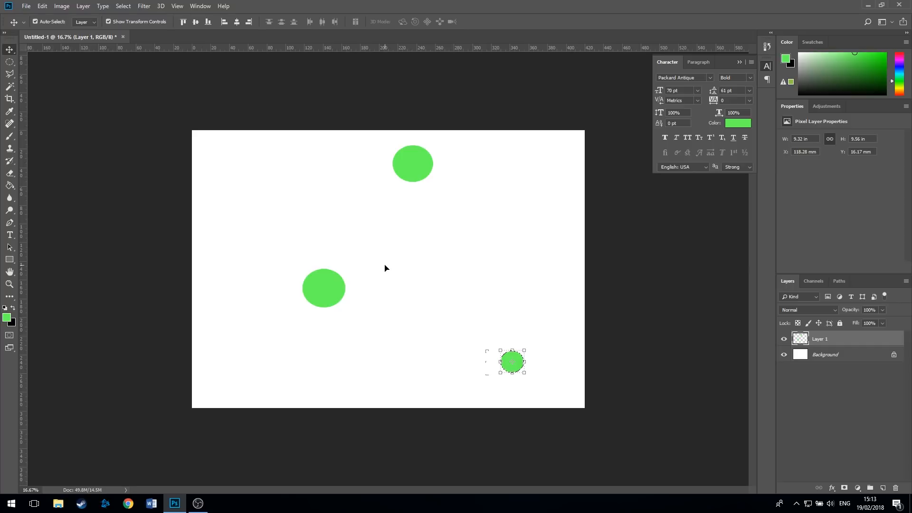
key("ctrl+d")
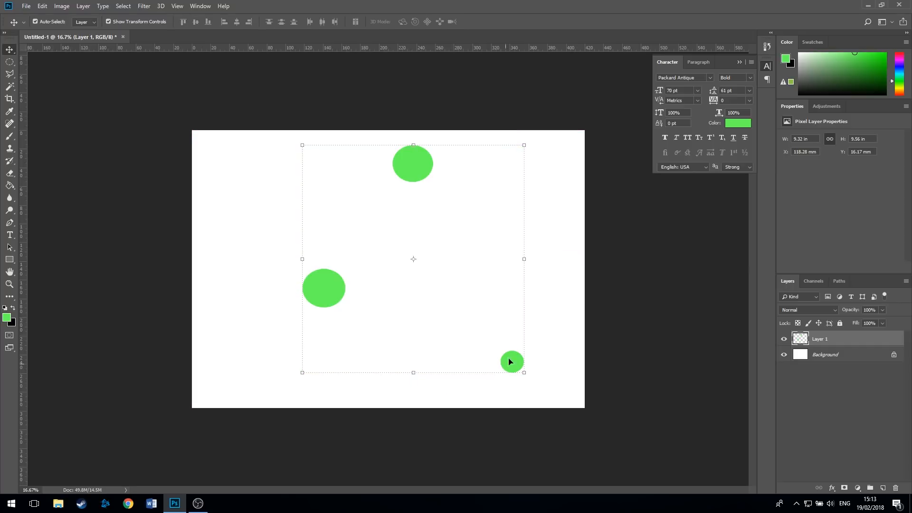
left_click_drag(420, 171, 396, 184)
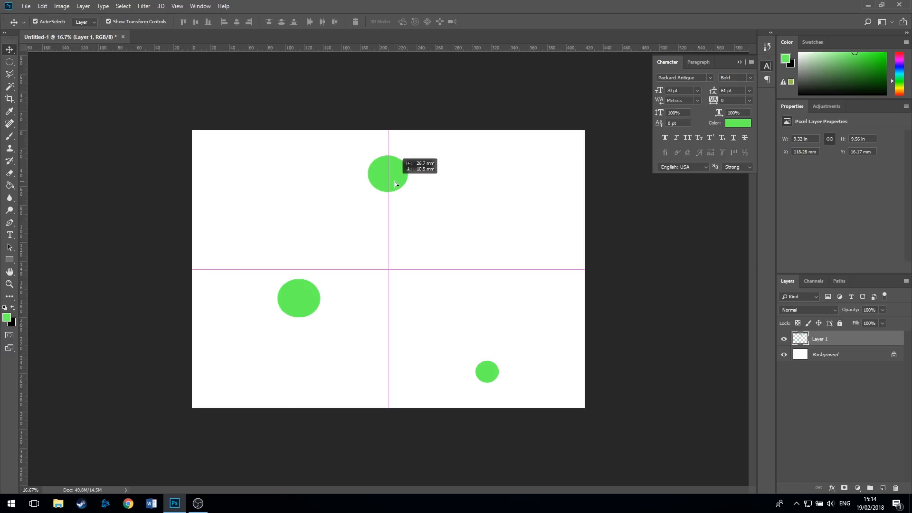
left_click_drag(395, 184, 397, 184)
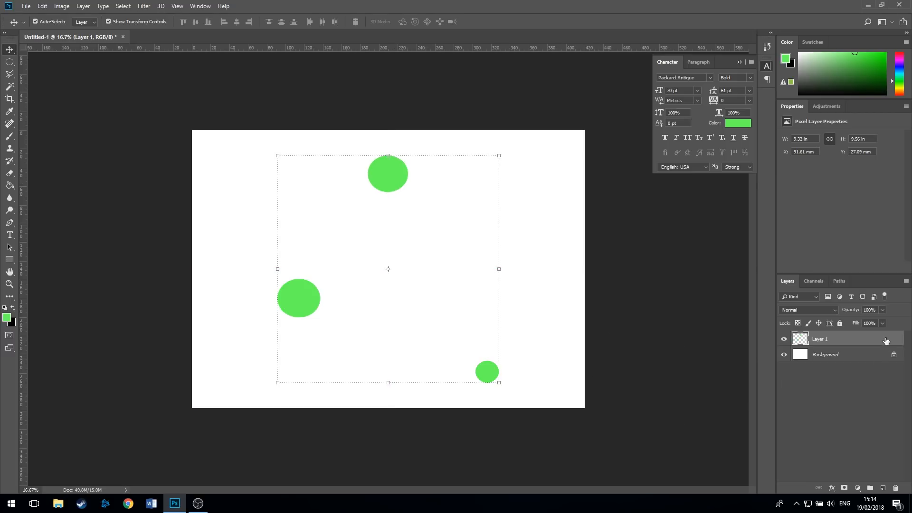
- Set the opacity of Layer 1 with the green circles to 38%
left_click(882, 311)
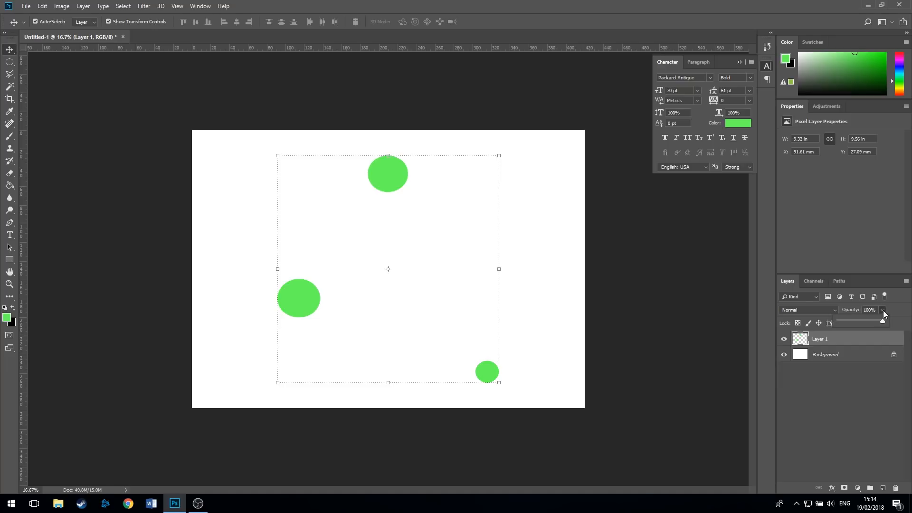
left_click(856, 320)
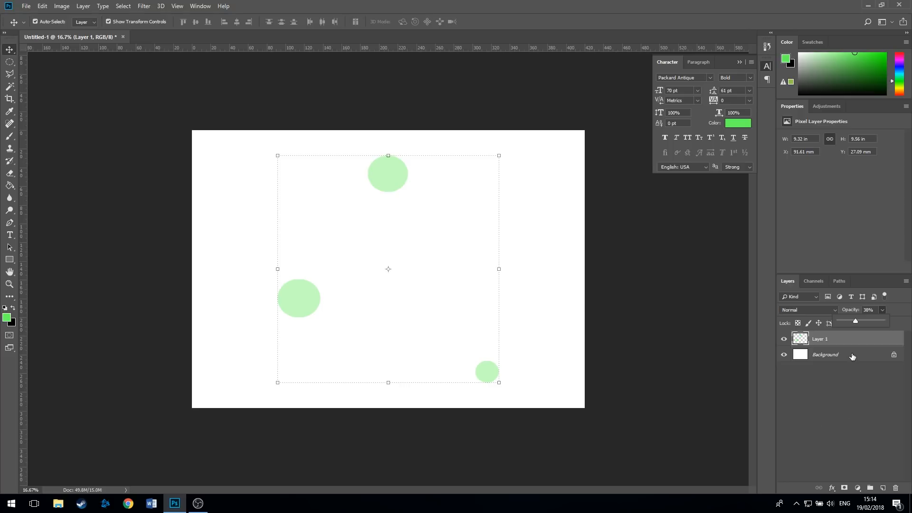
key("Return")
- Add a new layer directly above the Background and outline a polygonal selection covering the canvas's upper-right area around the upper circle
left_click(833, 356)
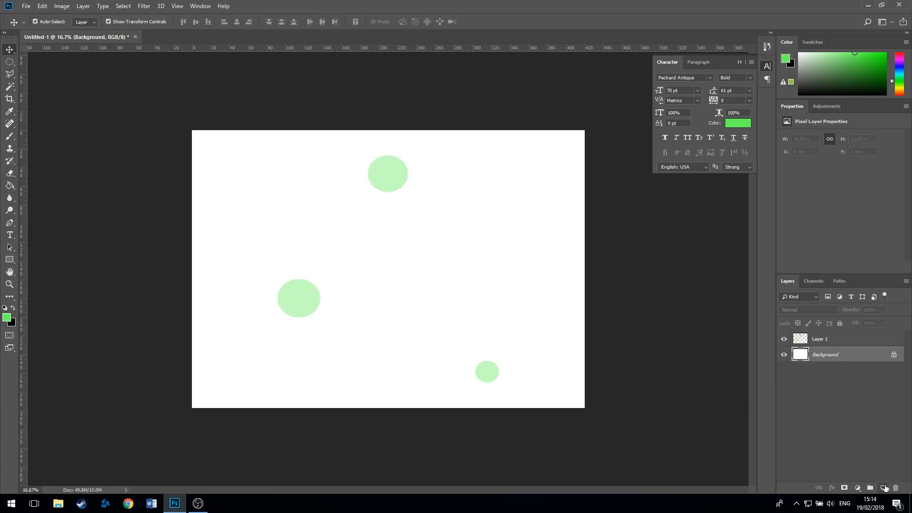
left_click(883, 487)
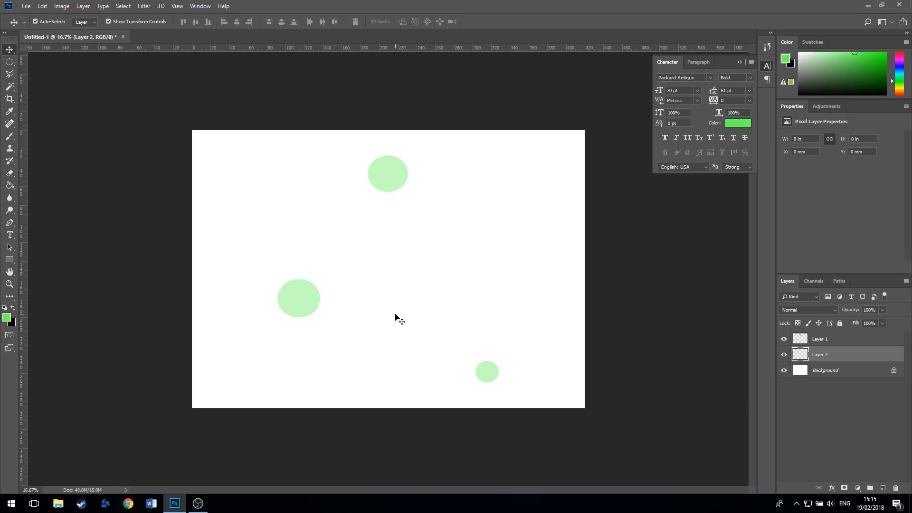
left_click(13, 76)
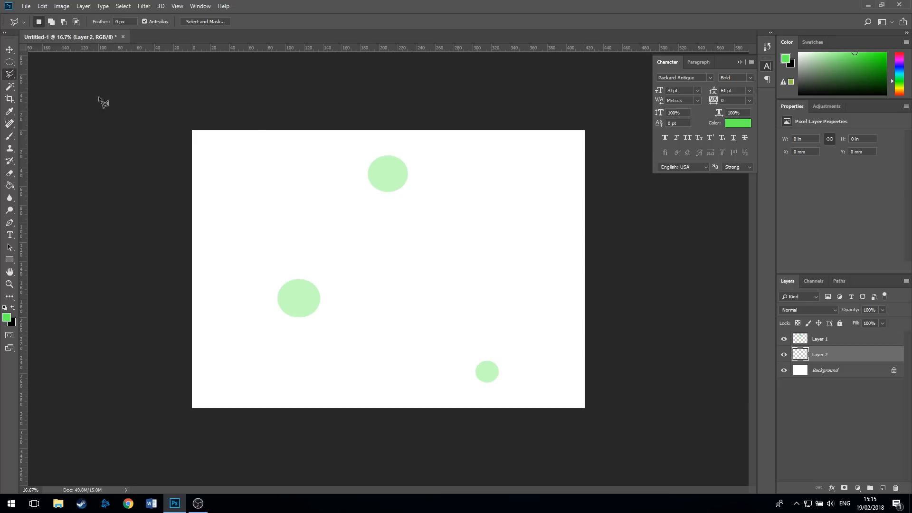
left_click(236, 130)
left_click(283, 164)
left_click(368, 243)
left_click(512, 233)
left_click(530, 264)
left_click(528, 310)
left_click(584, 355)
left_click(618, 363)
left_click(594, 91)
double_click(196, 127)
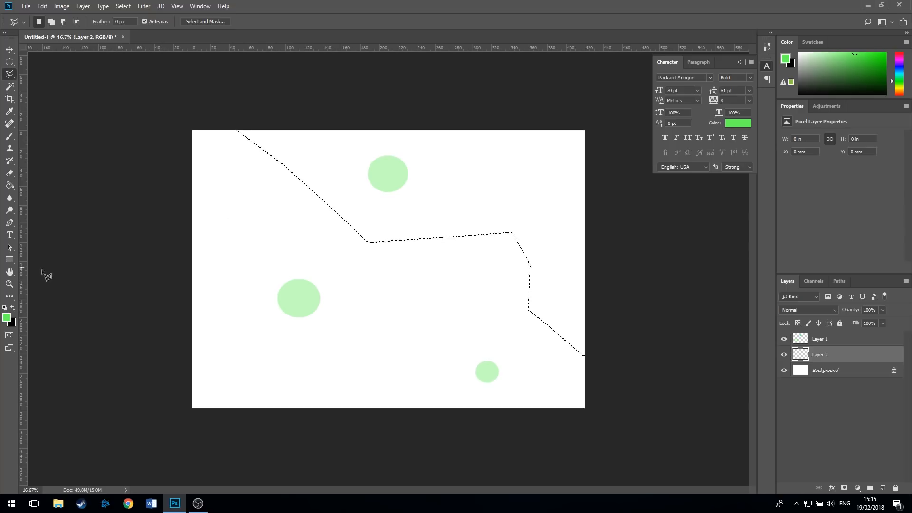
- Set the foreground colour to medium blue and fill the upper-right polygonal selection on Layer 2
left_click(6, 317)
left_click_drag(560, 301, 550, 279)
left_click_drag(637, 300, 637, 275)
left_click_drag(577, 264, 583, 241)
left_click(712, 230)
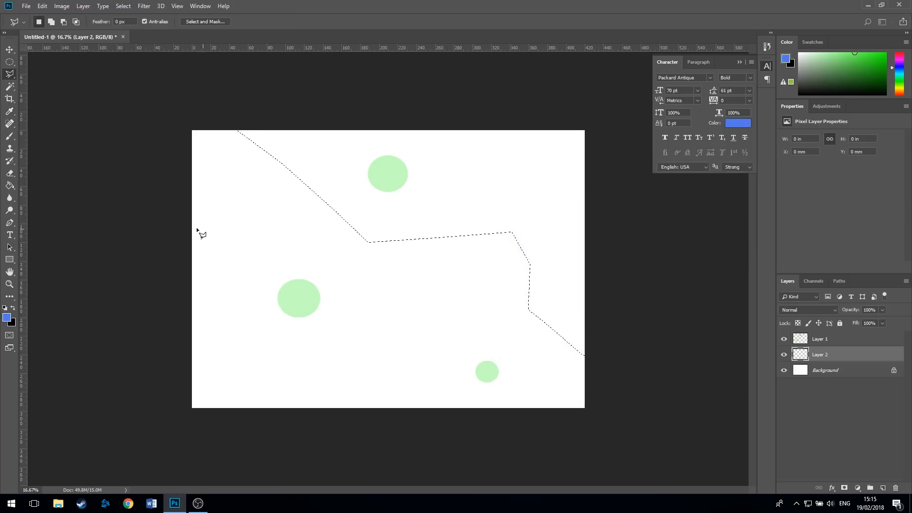
left_click(9, 185)
left_click(462, 191)
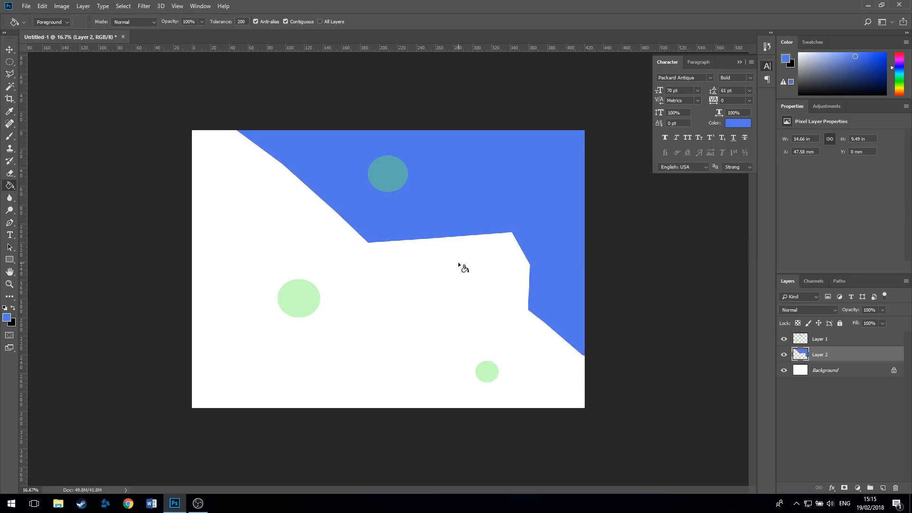
- Outline a jagged polygonal selection on Layer 2 covering the canvas's left area around the large left circle, leaving a gap to the blue region
left_click(9, 74)
left_click(235, 127)
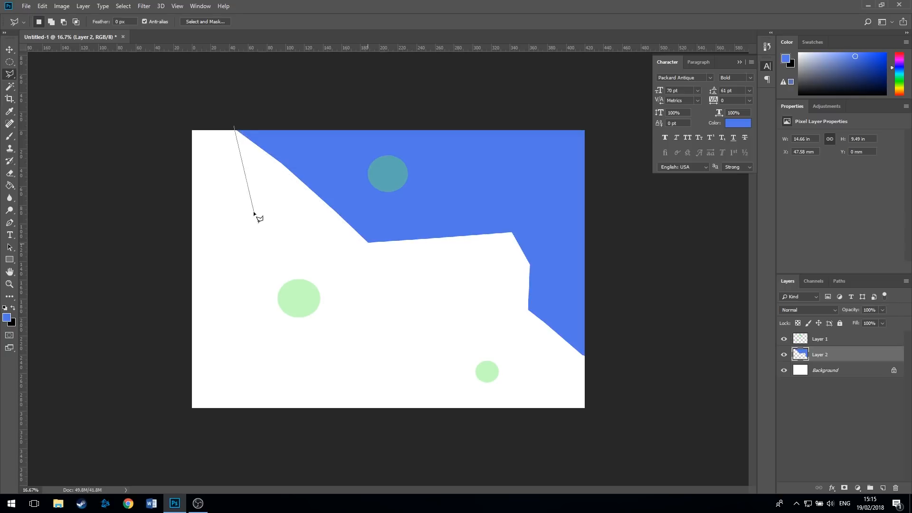
key("Escape")
left_click(196, 127)
left_click(266, 190)
left_click(304, 206)
left_click(276, 228)
left_click(309, 262)
left_click(346, 263)
left_click(405, 259)
left_click(435, 252)
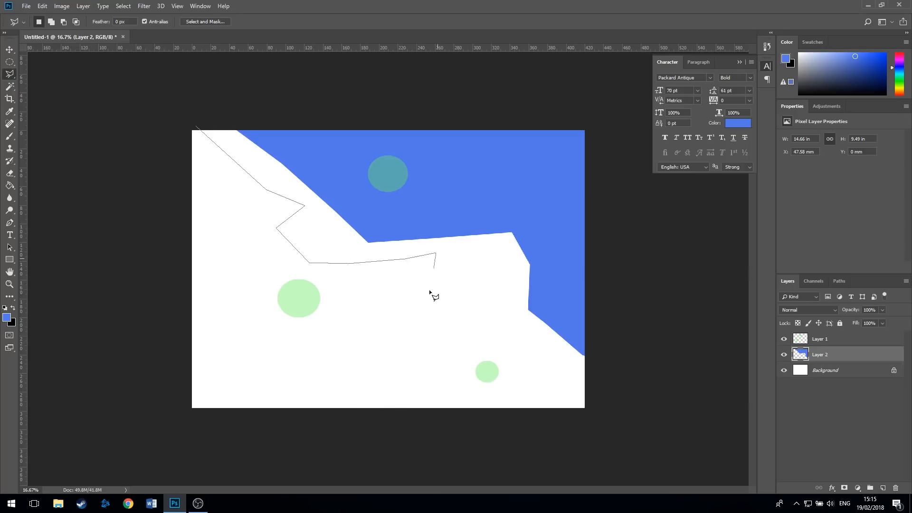
left_click(417, 322)
left_click(458, 282)
left_click(408, 291)
left_click(377, 320)
left_click(426, 302)
left_click(416, 330)
left_click(356, 353)
left_click(214, 343)
left_click(187, 356)
left_click(127, 228)
double_click(136, 101)
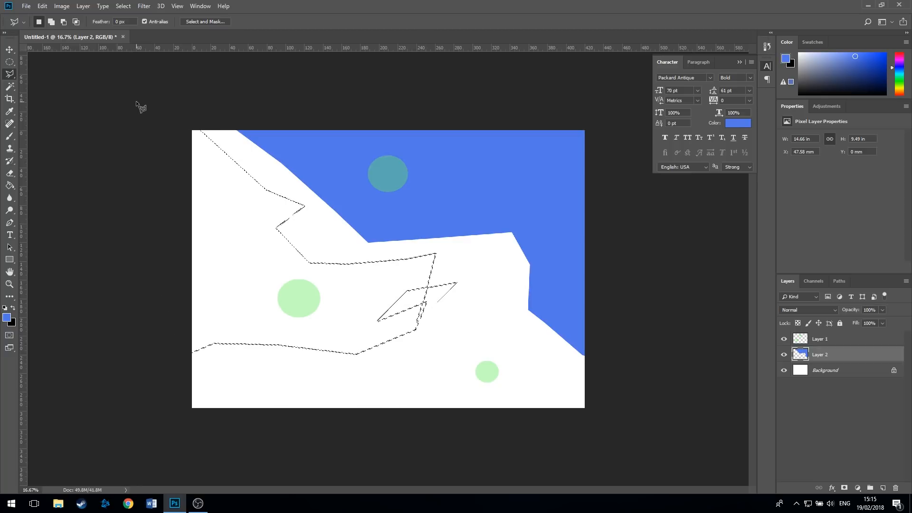
- Set the foreground colour to yellow, fill the jagged left selection with it, and deselect
left_click(10, 186)
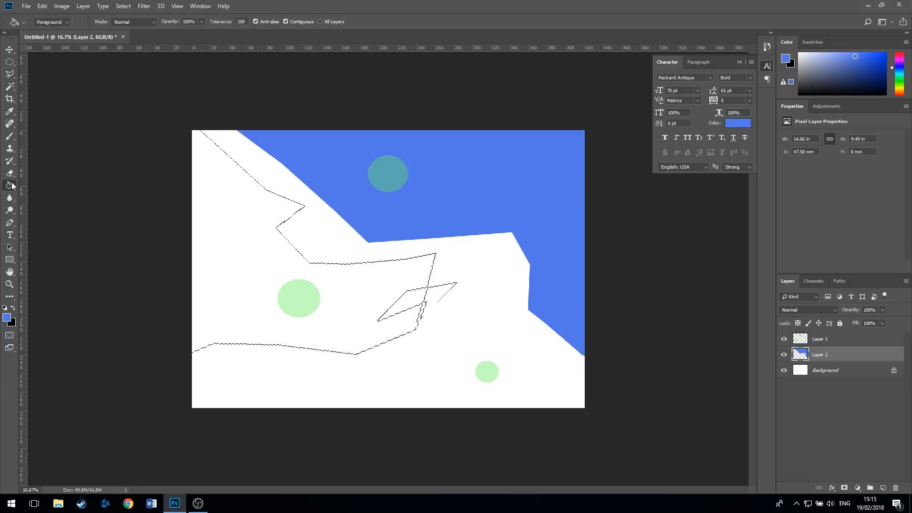
left_click(7, 317)
left_click(639, 301)
left_click(640, 334)
left_click(714, 226)
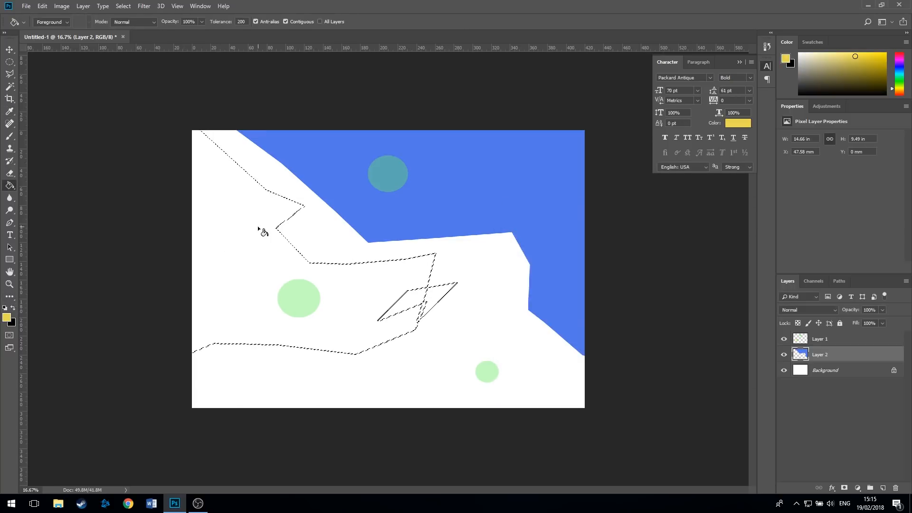
left_click(236, 266)
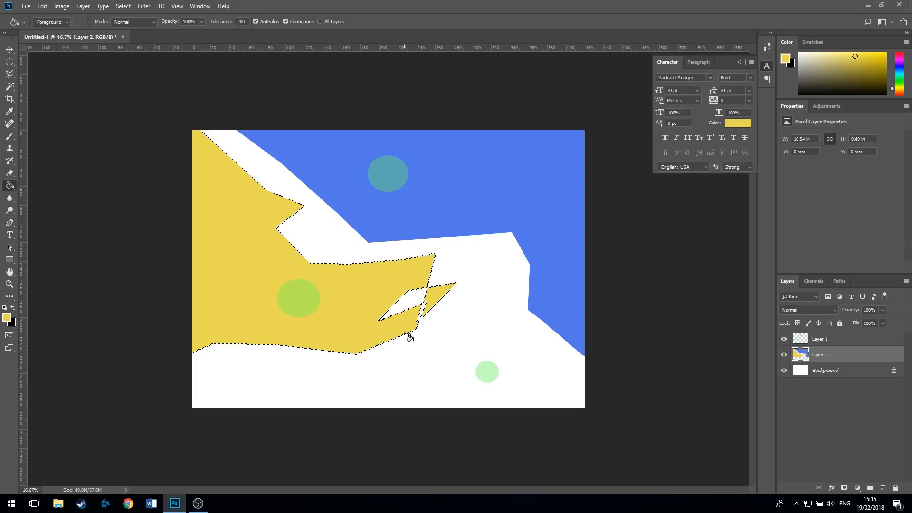
key("ctrl+d")
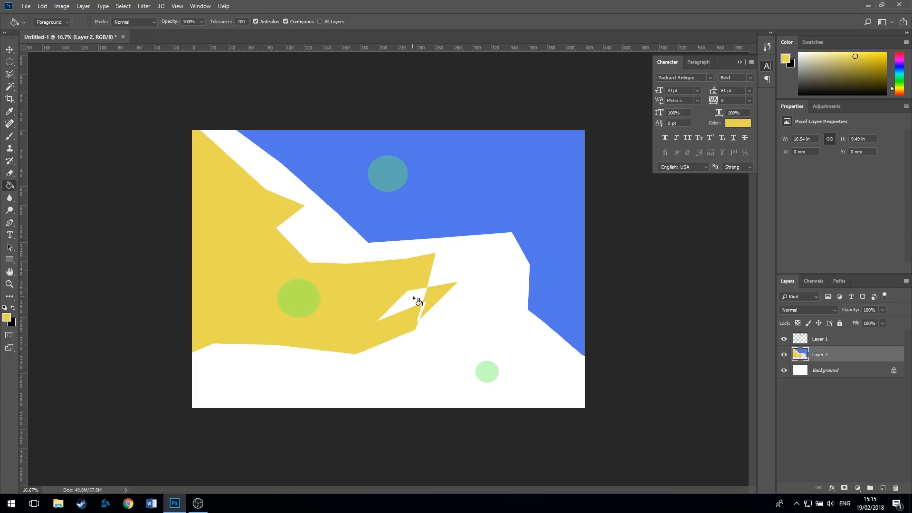
- Outline a polygonal selection along the canvas's lower edge, rising between the yellow and blue regions and enclosing the small circle
left_click(10, 74)
left_click(591, 366)
left_click(555, 352)
left_click(505, 296)
left_click(492, 245)
left_click(459, 247)
left_click(440, 274)
left_click(459, 276)
left_click(457, 284)
left_click(433, 329)
left_click(365, 363)
left_click(202, 350)
left_click(167, 377)
left_click(176, 430)
left_click(614, 442)
double_click(623, 381)
- Set the foreground colour to pink, fill the lower polygonal selection with it, and deselect
left_click(7, 317)
left_click_drag(636, 262, 635, 252)
left_click(720, 227)
left_click(520, 389)
key("ctrl+d")
- Lower Layer 2's opacity until the blue, yellow and pink regions turn pale, and deselect the layer
left_click(883, 310)
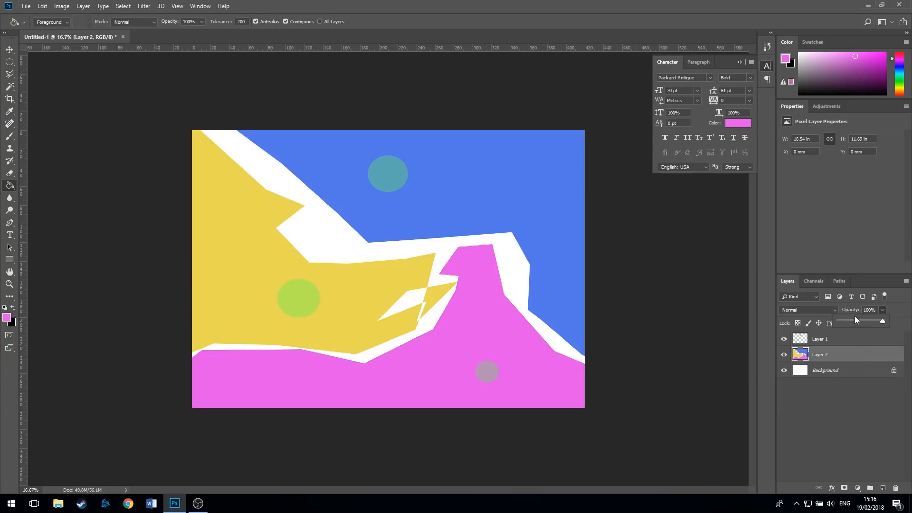
left_click_drag(855, 319, 854, 323)
left_click(10, 49)
left_click(99, 183)
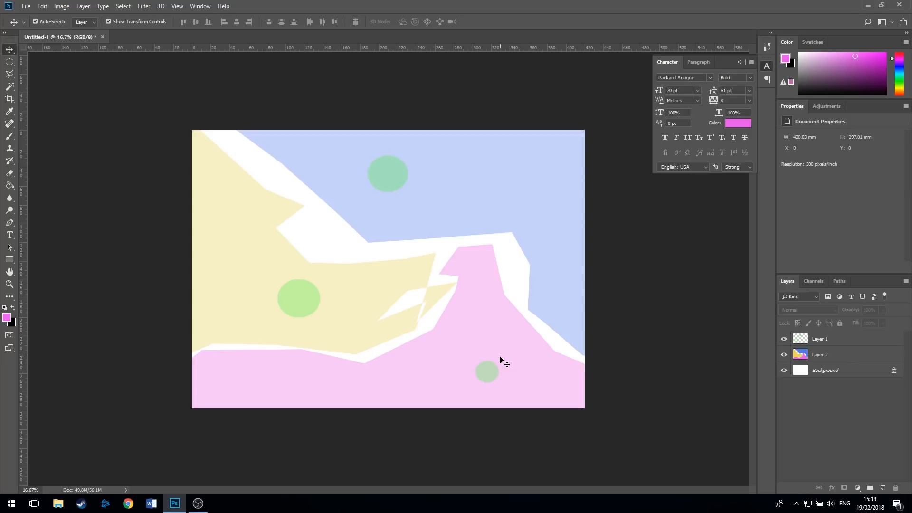
- Add a new layer above Layer 1 and name it Mountains
left_click(827, 340)
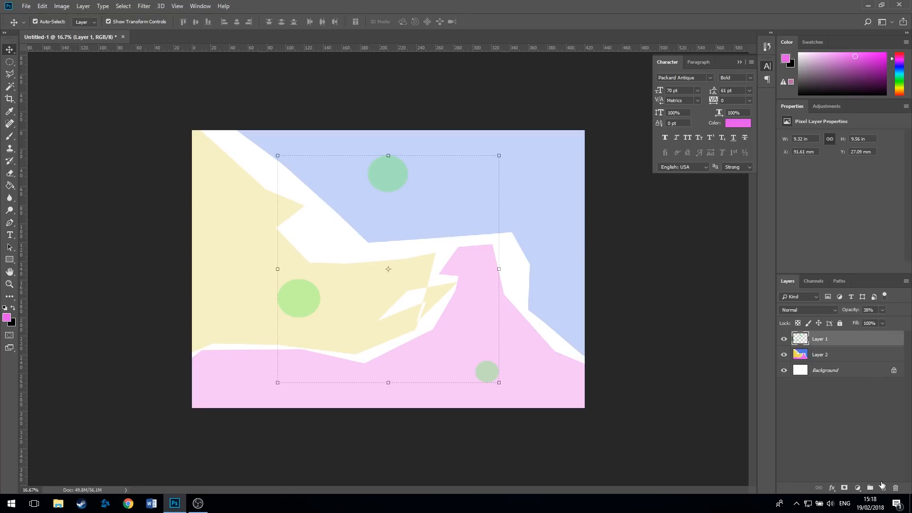
left_click(884, 489)
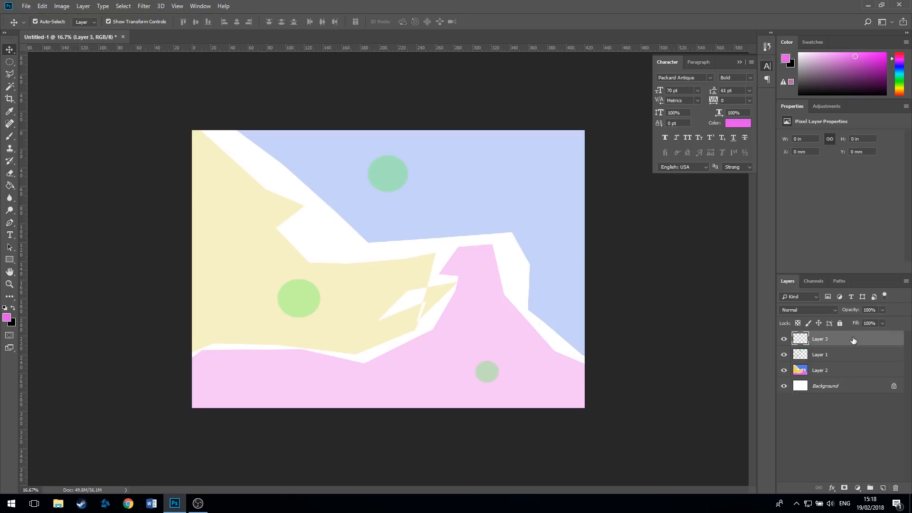
double_click(825, 338)
type("Mountains")
key("Return")
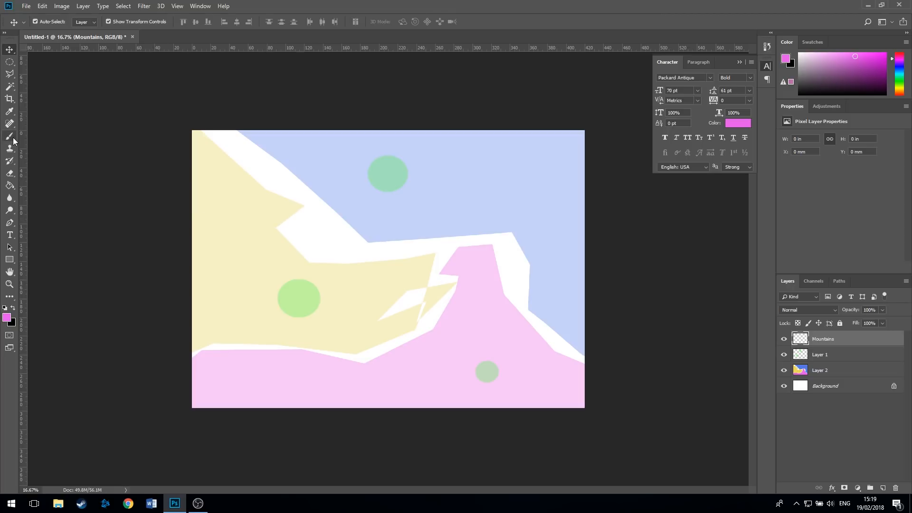
- Set up the Brush tool with black as the foreground colour and a 4 px Hard Round tip
key("b")
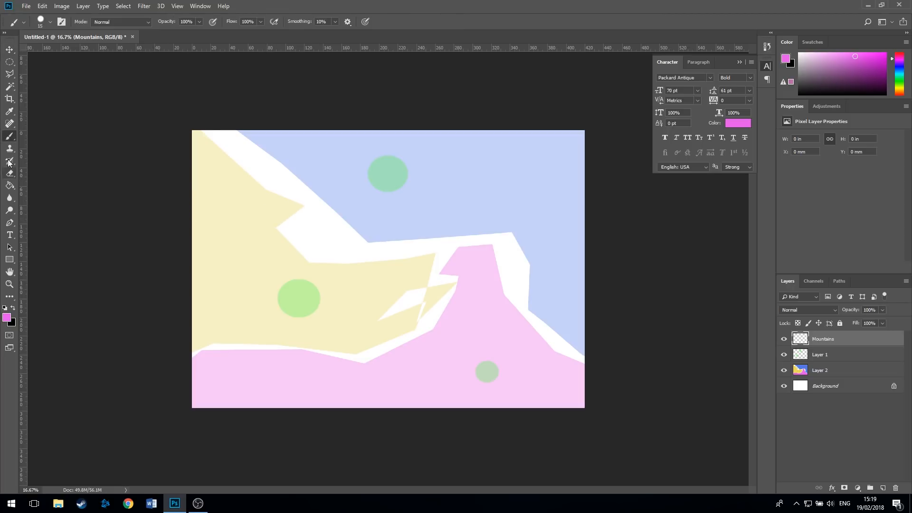
left_click(12, 307)
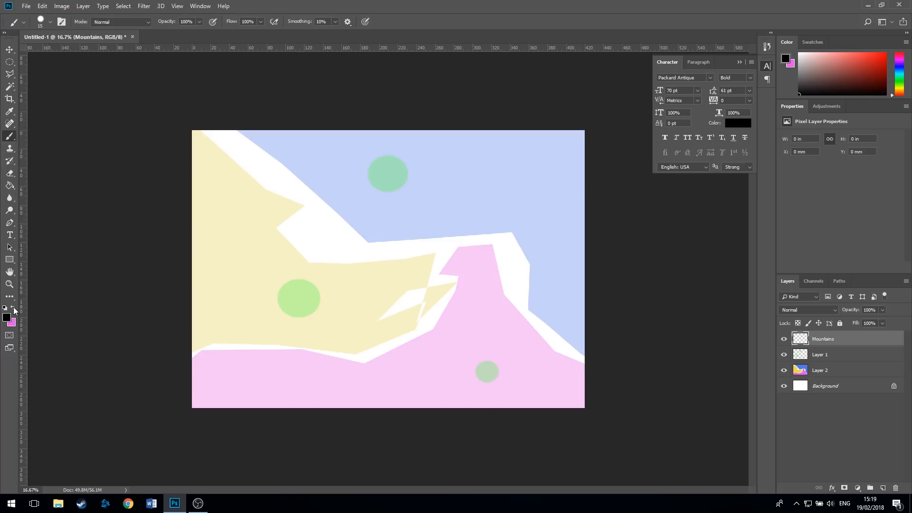
left_click(50, 22)
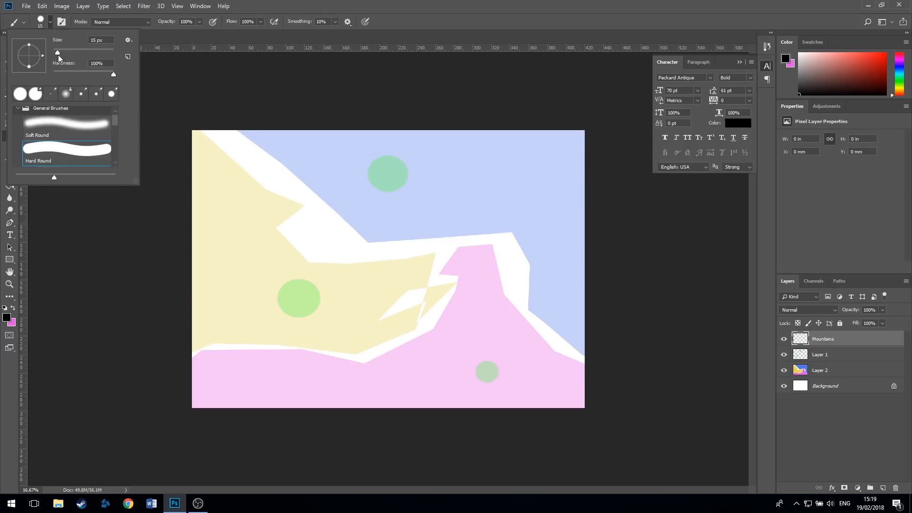
left_click_drag(58, 52, 55, 53)
left_click(213, 97)
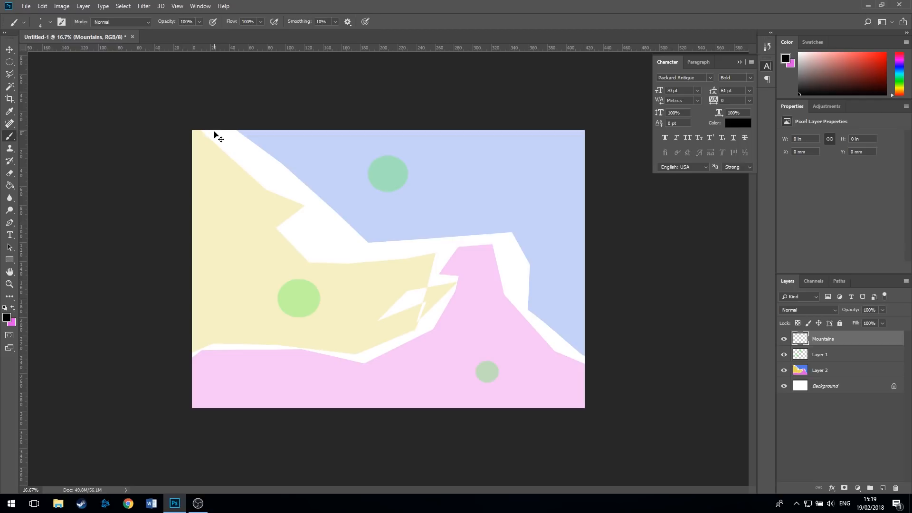
- Draw a first mountain with two descending ridges in the canvas's upper-left corner, across the yellow region's edge
scroll(214, 133, "up", 4)
scroll(215, 134, "up", 1)
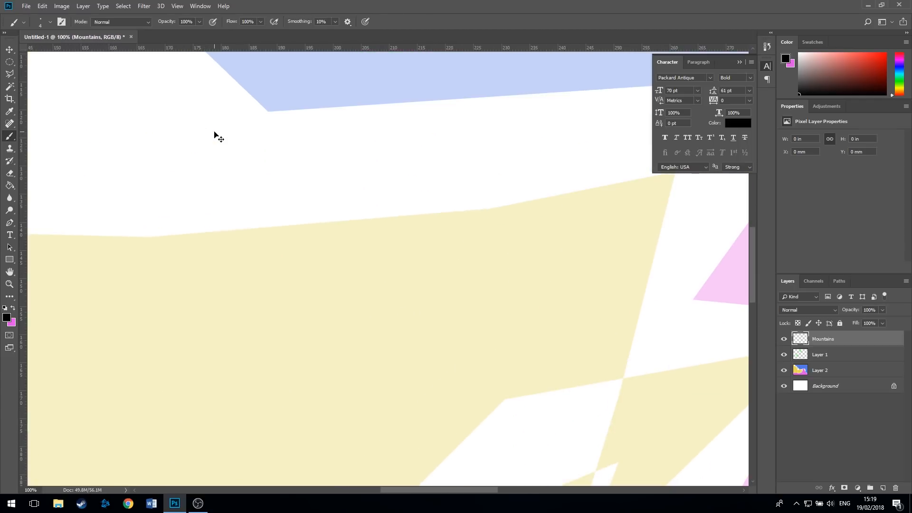
left_click_drag(187, 171, 199, 138)
key("ctrl+r")
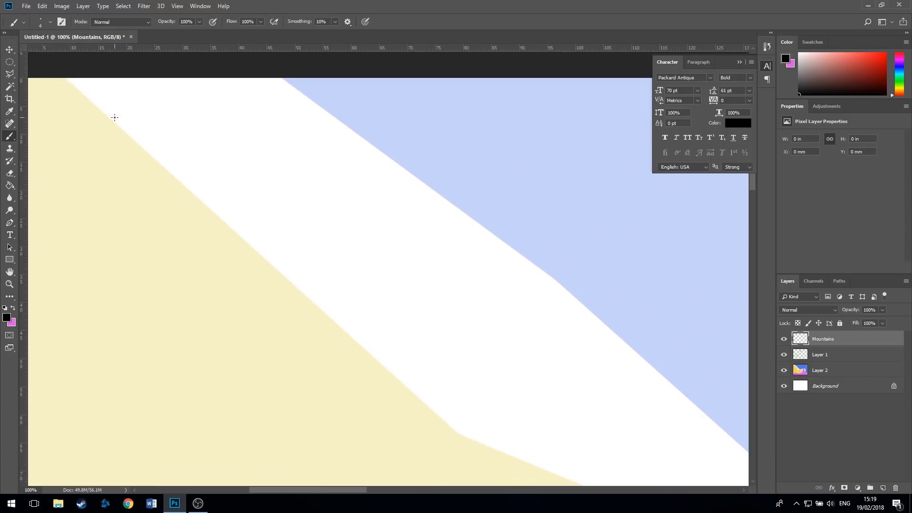
mouse_move(78, 131)
left_mouse_down()
mouse_move(118, 119)
mouse_move(134, 97)
mouse_move(182, 160)
left_mouse_up()
left_click_drag(140, 100, 194, 134)
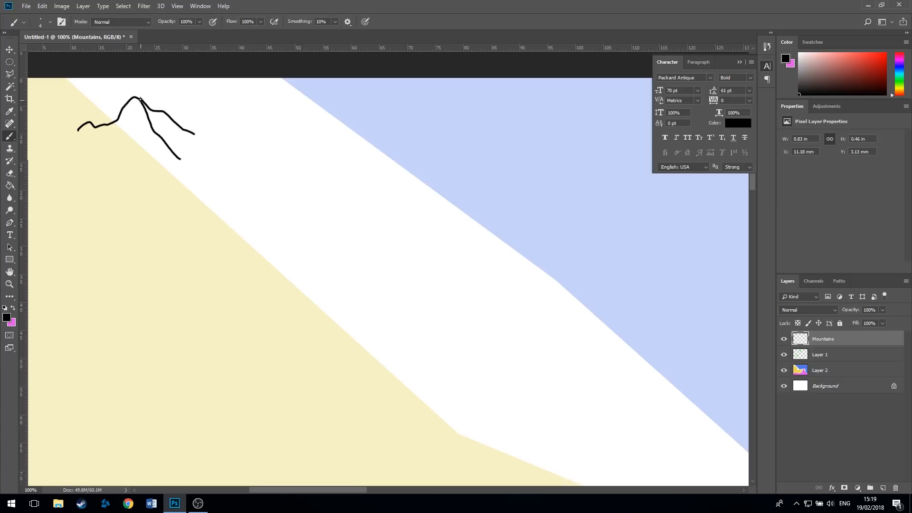
- Draw small peaks below the first mountain and continue the range across the white gap, ending with two tall peaks by the blue region
mouse_move(113, 164)
left_mouse_down()
mouse_move(125, 148)
mouse_move(151, 163)
left_mouse_up()
mouse_move(128, 194)
left_mouse_down()
mouse_move(157, 175)
mouse_move(166, 223)
left_mouse_up()
mouse_move(159, 174)
left_mouse_down()
mouse_move(206, 196)
mouse_move(219, 159)
mouse_move(229, 200)
left_mouse_up()
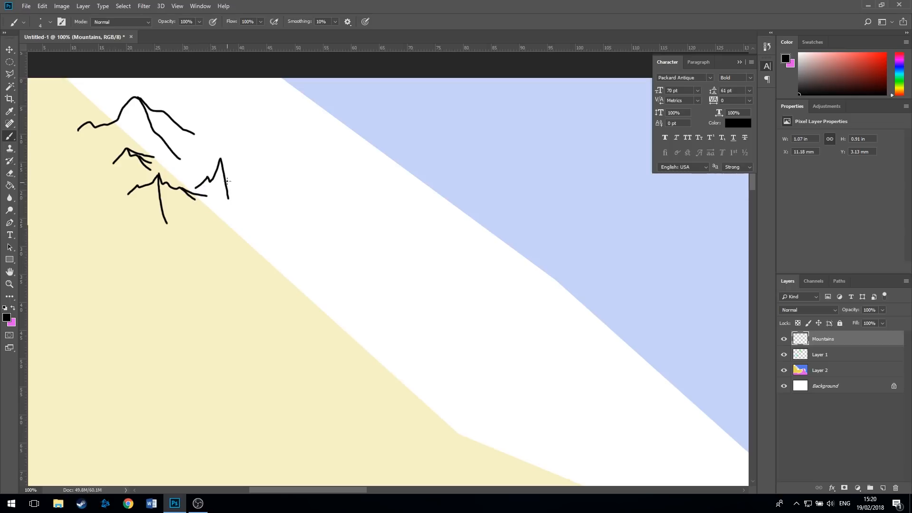
mouse_move(220, 157)
left_mouse_down()
mouse_move(278, 191)
mouse_move(266, 177)
mouse_move(284, 180)
mouse_move(261, 147)
mouse_move(267, 139)
mouse_move(309, 154)
mouse_move(290, 139)
mouse_move(315, 141)
mouse_move(319, 160)
mouse_move(329, 128)
mouse_move(348, 114)
mouse_move(353, 164)
mouse_move(375, 192)
left_mouse_up()
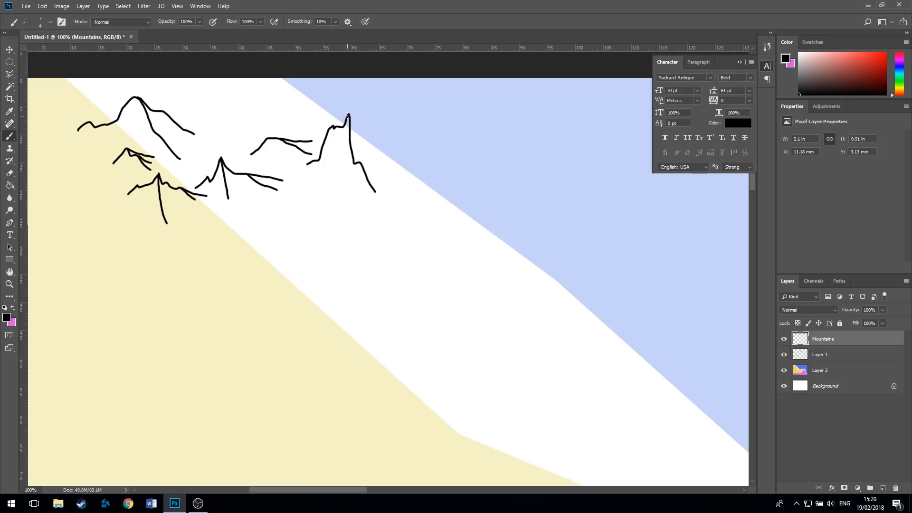
mouse_move(350, 115)
left_mouse_down()
mouse_move(371, 191)
mouse_move(393, 188)
mouse_move(396, 150)
mouse_move(418, 115)
mouse_move(415, 151)
mouse_move(435, 159)
mouse_move(476, 207)
left_mouse_up()
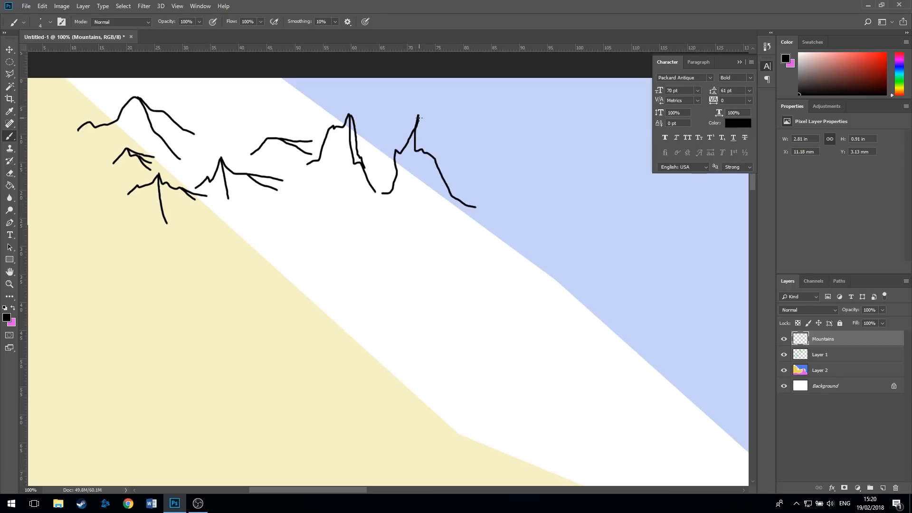
mouse_move(418, 115)
left_mouse_down()
mouse_move(491, 174)
mouse_move(465, 153)
mouse_move(504, 168)
left_mouse_up()
- Add a side ridge to the tall peak in the blue region and fill the area below the range with smaller peaks
left_click_drag(440, 173, 480, 189)
mouse_move(408, 205)
left_mouse_down()
mouse_move(433, 202)
mouse_move(450, 215)
mouse_move(440, 198)
mouse_move(449, 203)
left_mouse_up()
mouse_move(373, 221)
left_mouse_down()
mouse_move(380, 201)
mouse_move(391, 222)
mouse_move(425, 243)
left_mouse_up()
mouse_move(380, 201)
left_mouse_down()
mouse_move(433, 226)
mouse_move(430, 215)
mouse_move(438, 216)
mouse_move(400, 212)
left_mouse_up()
mouse_move(287, 213)
left_mouse_down()
mouse_move(317, 191)
mouse_move(325, 228)
left_mouse_up()
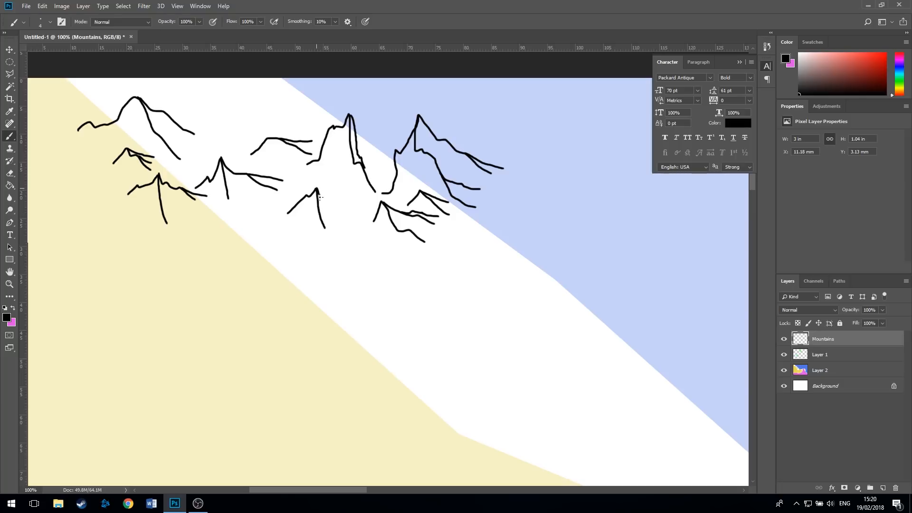
left_click_drag(328, 194, 354, 226)
mouse_move(327, 193)
left_mouse_down()
mouse_move(366, 210)
mouse_move(350, 189)
mouse_move(371, 194)
left_mouse_up()
mouse_move(239, 215)
left_mouse_down()
mouse_move(254, 197)
mouse_move(259, 240)
left_mouse_up()
mouse_move(255, 196)
left_mouse_down()
mouse_move(267, 220)
mouse_move(297, 235)
mouse_move(304, 228)
mouse_move(317, 250)
mouse_move(330, 250)
left_mouse_up()
mouse_move(185, 271)
left_mouse_down()
mouse_move(207, 235)
mouse_move(225, 284)
left_mouse_up()
mouse_move(208, 236)
left_mouse_down()
mouse_move(245, 275)
mouse_move(267, 272)
left_mouse_up()
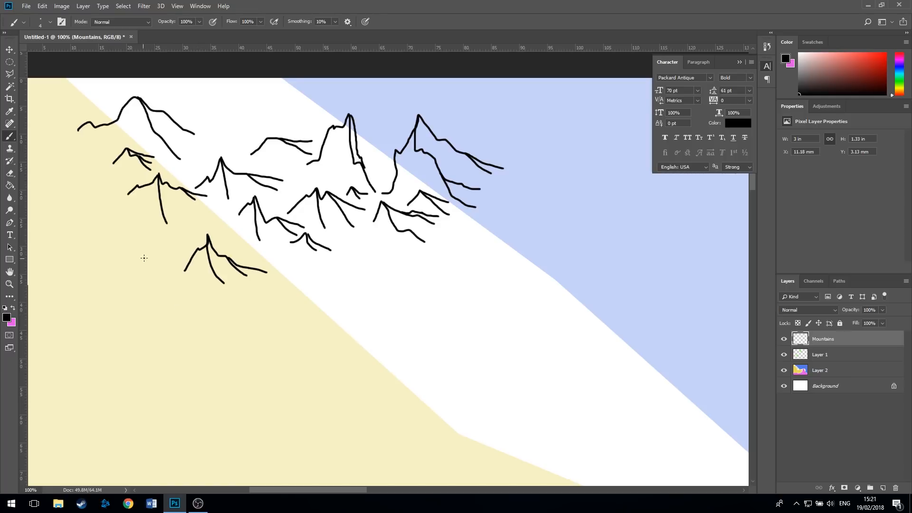
- Draw scattered low hills over the yellow region below the range, and add a side slope to the tall peak in the white gap
left_click_drag(128, 248, 160, 245)
mouse_move(152, 243)
left_mouse_down()
mouse_move(173, 249)
mouse_move(218, 232)
left_mouse_up()
mouse_move(135, 295)
left_mouse_down()
mouse_move(153, 286)
mouse_move(237, 304)
mouse_move(265, 286)
mouse_move(303, 297)
left_mouse_up()
mouse_move(250, 317)
left_mouse_down()
mouse_move(270, 310)
mouse_move(285, 319)
mouse_move(272, 308)
mouse_move(295, 314)
left_mouse_up()
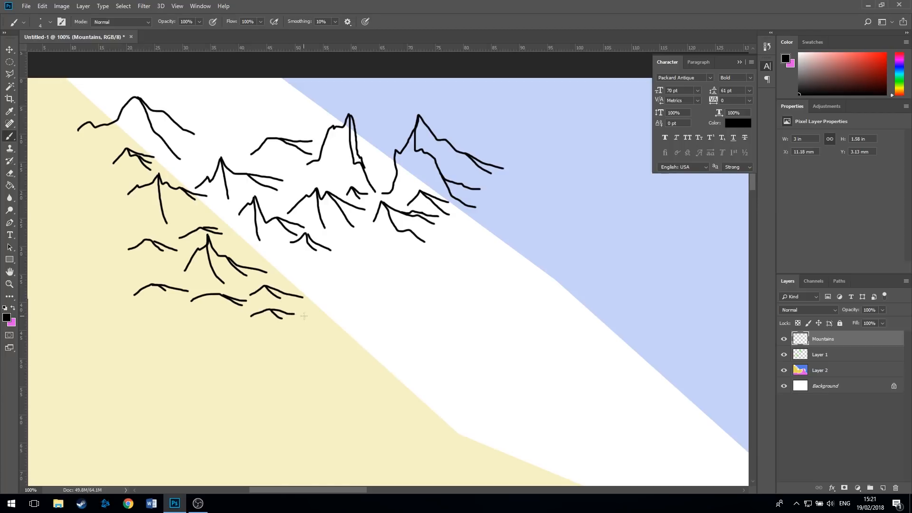
left_click_drag(250, 339, 285, 334)
left_click_drag(192, 328, 225, 327)
mouse_move(74, 239)
left_mouse_down()
mouse_move(138, 239)
mouse_move(121, 214)
mouse_move(143, 217)
left_mouse_up()
left_click_drag(86, 189, 122, 194)
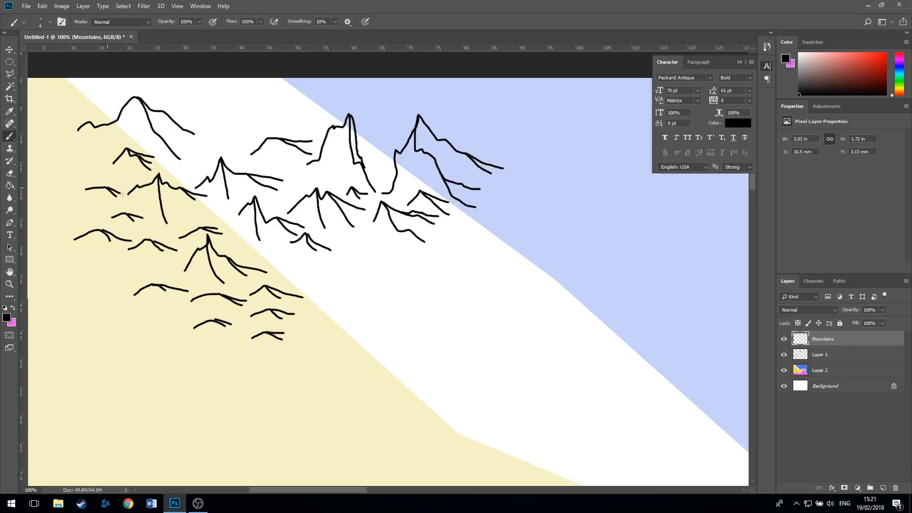
left_click_drag(77, 166, 99, 168)
left_click_drag(360, 160, 380, 175)
- Draw a double-lined ring with a block on each side between the two tall peaks
scroll(423, 157, "up", 3)
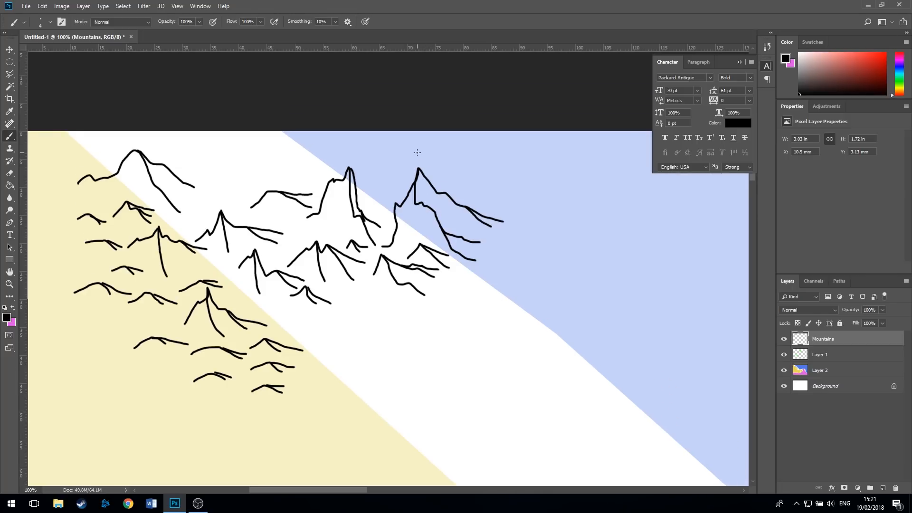
key("ctrl+plus")
key("ctrl+plus")
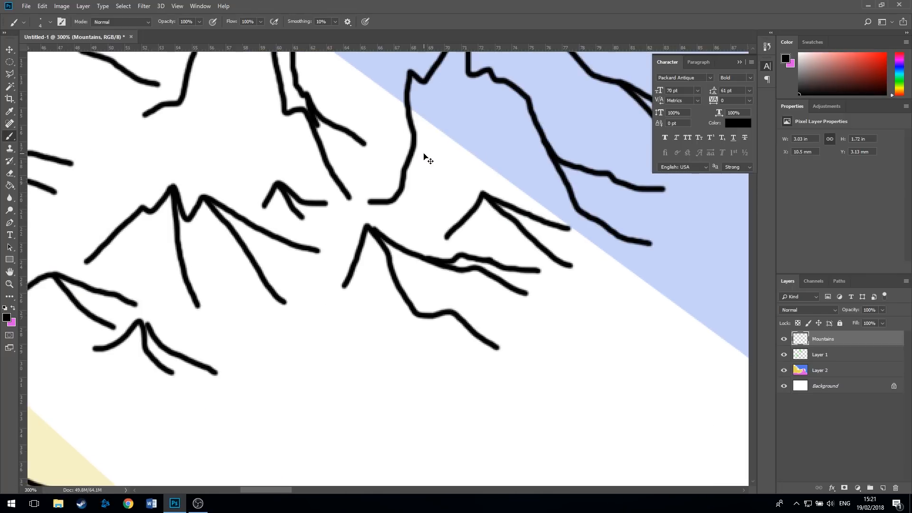
scroll(408, 111, "up", 4)
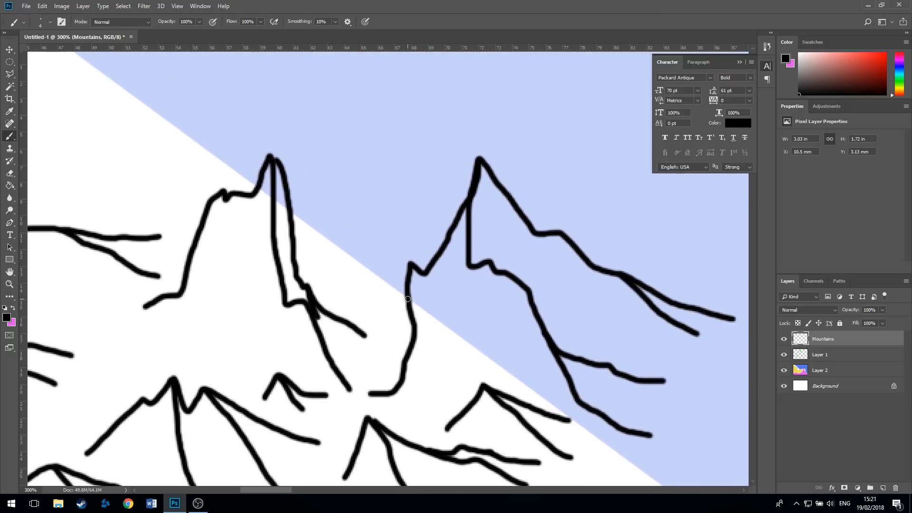
mouse_move(394, 174)
left_mouse_down()
mouse_move(380, 160)
mouse_move(351, 160)
mouse_move(335, 185)
mouse_move(359, 235)
mouse_move(392, 234)
mouse_move(404, 210)
mouse_move(395, 170)
mouse_move(369, 135)
mouse_move(346, 135)
mouse_move(319, 176)
mouse_move(320, 227)
mouse_move(345, 249)
mouse_move(376, 253)
mouse_move(417, 235)
mouse_move(428, 209)
mouse_move(419, 176)
mouse_move(391, 140)
left_mouse_up()
mouse_move(429, 180)
left_mouse_down()
mouse_move(396, 185)
mouse_move(394, 216)
mouse_move(421, 238)
mouse_move(430, 180)
left_mouse_up()
mouse_move(344, 181)
left_mouse_down()
mouse_move(314, 160)
mouse_move(311, 203)
mouse_move(335, 205)
mouse_move(342, 182)
left_mouse_up()
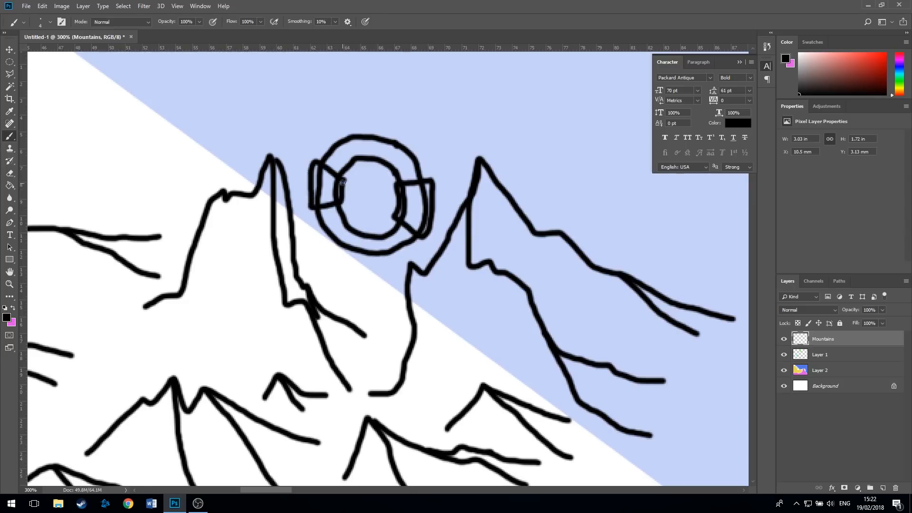
- Draw a small stone tower with a stepped outline and a filled black doorway beneath the ring, between the tall peaks
mouse_move(346, 256)
left_mouse_down()
mouse_move(333, 261)
mouse_move(381, 273)
mouse_move(393, 261)
mouse_move(352, 254)
mouse_move(390, 291)
mouse_move(392, 325)
left_mouse_up()
mouse_move(393, 261)
left_mouse_down()
mouse_move(383, 292)
mouse_move(398, 280)
left_mouse_up()
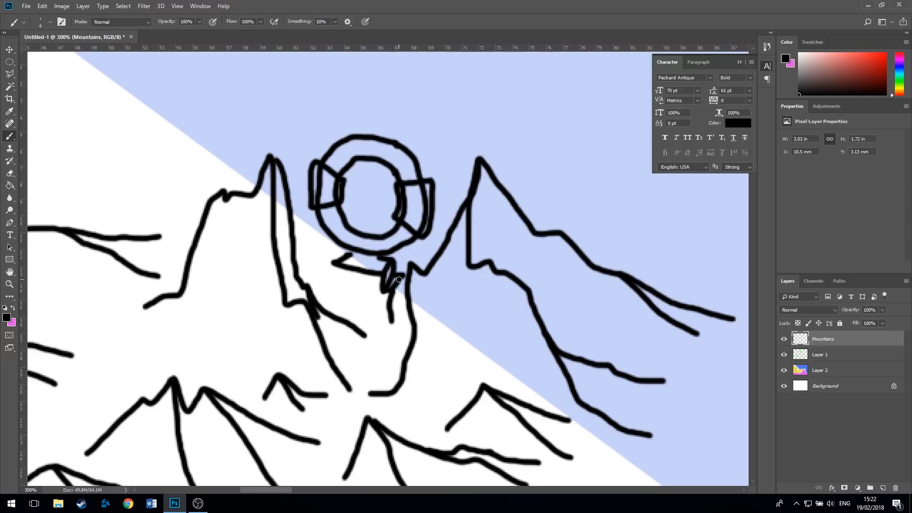
mouse_move(336, 264)
left_mouse_down()
mouse_move(321, 282)
mouse_move(326, 317)
mouse_move(343, 312)
mouse_move(345, 297)
mouse_move(347, 318)
mouse_move(350, 318)
left_mouse_up()
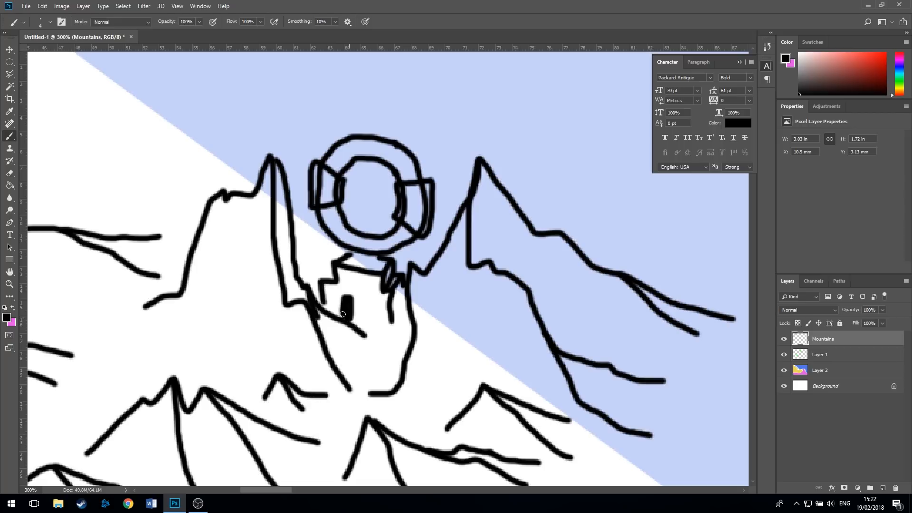
left_click_drag(379, 332, 409, 329)
left_click_drag(351, 255, 386, 260)
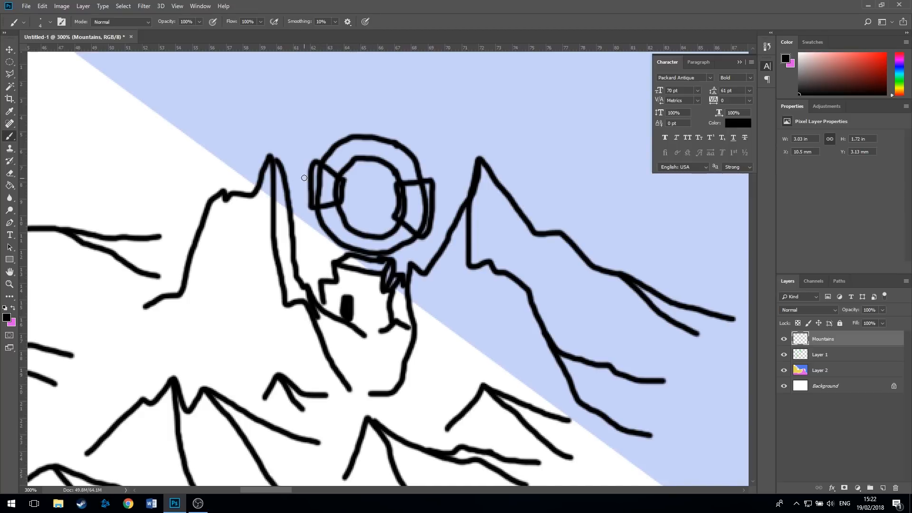
- Add a pointed spike to each side of the ring and divide its band into segments with short lines
mouse_move(305, 174)
left_mouse_down()
mouse_move(289, 175)
mouse_move(310, 181)
left_mouse_up()
mouse_move(433, 199)
left_mouse_down()
mouse_move(454, 208)
mouse_move(431, 211)
left_mouse_up()
mouse_move(349, 143)
left_mouse_down()
mouse_move(358, 154)
mouse_move(391, 157)
mouse_move(382, 162)
left_mouse_up()
mouse_move(341, 217)
left_mouse_down()
mouse_move(329, 227)
mouse_move(356, 245)
mouse_move(388, 248)
left_mouse_up()
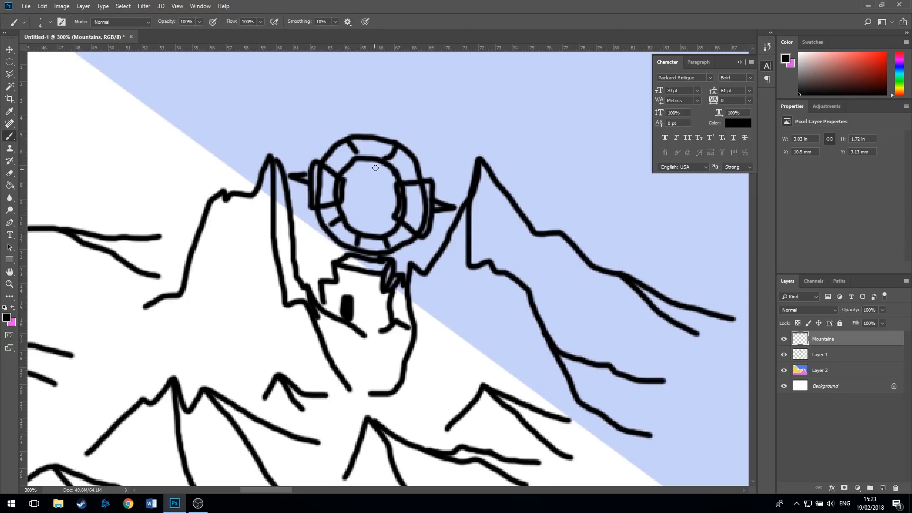
- Decorate the ring's segments with small black marks and dots
left_click_drag(370, 146, 408, 170)
mouse_move(340, 160)
left_mouse_down()
mouse_move(352, 148)
mouse_move(343, 156)
left_mouse_up()
left_click(331, 222)
left_click(344, 233)
left_click(369, 242)
left_click(370, 245)
left_click(374, 245)
left_click(398, 237)
left_click_drag(416, 212, 412, 199)
left_click_drag(326, 181, 326, 189)
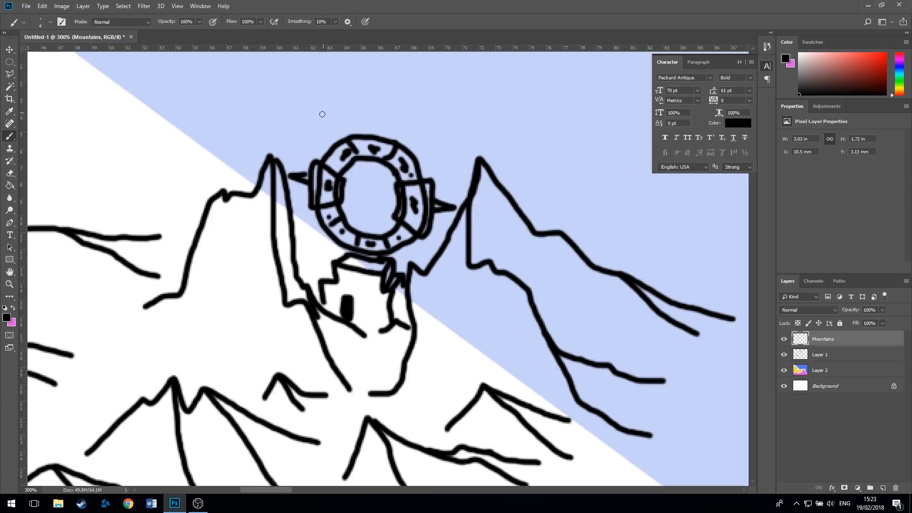
- Draw mountains above the ring along the canvas's upper edge, with a long ridge extending right over the blue region
mouse_move(304, 122)
left_mouse_down()
mouse_move(221, 207)
mouse_move(242, 194)
mouse_move(259, 136)
mouse_move(295, 199)
left_mouse_up()
mouse_move(262, 138)
left_mouse_down()
mouse_move(274, 153)
mouse_move(325, 181)
mouse_move(321, 167)
mouse_move(344, 172)
left_mouse_up()
mouse_move(353, 213)
left_mouse_down()
mouse_move(411, 162)
mouse_move(475, 271)
left_mouse_up()
mouse_move(414, 147)
left_mouse_down()
mouse_move(456, 191)
mouse_move(463, 181)
mouse_move(490, 215)
left_mouse_up()
mouse_move(461, 180)
left_mouse_down()
mouse_move(551, 214)
mouse_move(563, 207)
mouse_move(606, 219)
left_mouse_up()
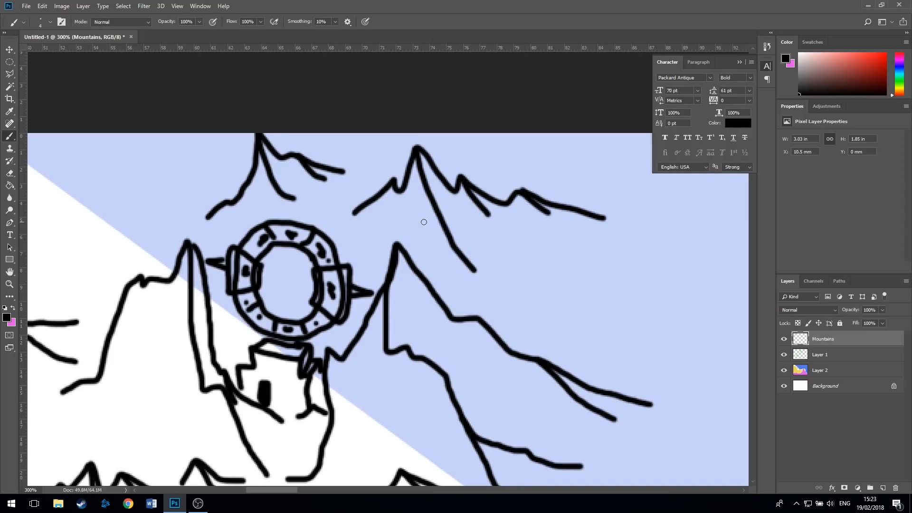
- Draw more peaks with side ridges in the white gap left of the ring, between the first mountain and the blue region
mouse_move(122, 234)
left_mouse_down()
mouse_move(319, 225)
mouse_move(432, 189)
mouse_move(449, 171)
left_mouse_up()
mouse_move(216, 192)
left_mouse_down()
mouse_move(271, 154)
mouse_move(275, 98)
mouse_move(279, 144)
mouse_move(325, 221)
left_mouse_up()
mouse_move(276, 96)
left_mouse_down()
mouse_move(286, 122)
mouse_move(359, 180)
left_mouse_up()
mouse_move(324, 139)
left_mouse_down()
mouse_move(402, 169)
mouse_move(397, 198)
mouse_move(437, 199)
mouse_move(443, 190)
left_mouse_up()
left_click_drag(420, 147, 511, 119)
mouse_move(124, 169)
left_mouse_down()
mouse_move(250, 211)
mouse_move(210, 204)
mouse_move(223, 174)
mouse_move(231, 225)
mouse_move(288, 310)
left_mouse_up()
left_click_drag(261, 272, 306, 297)
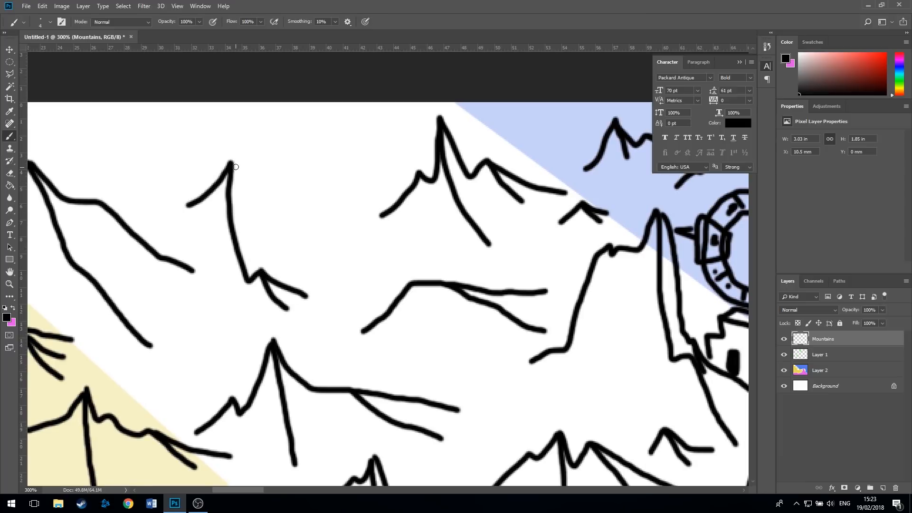
mouse_move(233, 165)
left_mouse_down()
mouse_move(273, 229)
mouse_move(323, 254)
left_mouse_up()
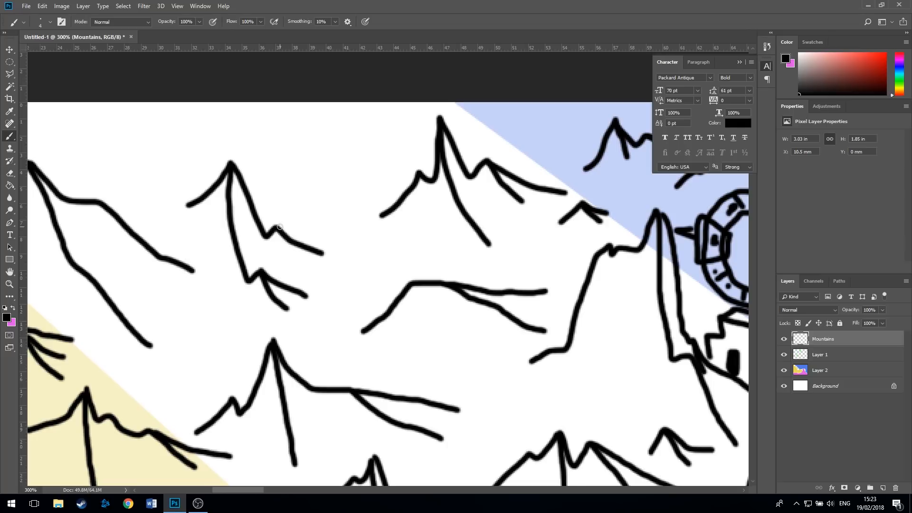
- Extend the newest peak's ridge, and add a small hill beneath it and two more peaks along the canvas's upper edge
left_click_drag(280, 227, 378, 246)
mouse_move(326, 281)
left_mouse_down()
mouse_move(350, 268)
mouse_move(368, 285)
mouse_move(373, 273)
left_mouse_up()
mouse_move(281, 172)
left_mouse_down()
mouse_move(333, 134)
mouse_move(376, 174)
left_mouse_up()
left_click_drag(344, 127, 394, 153)
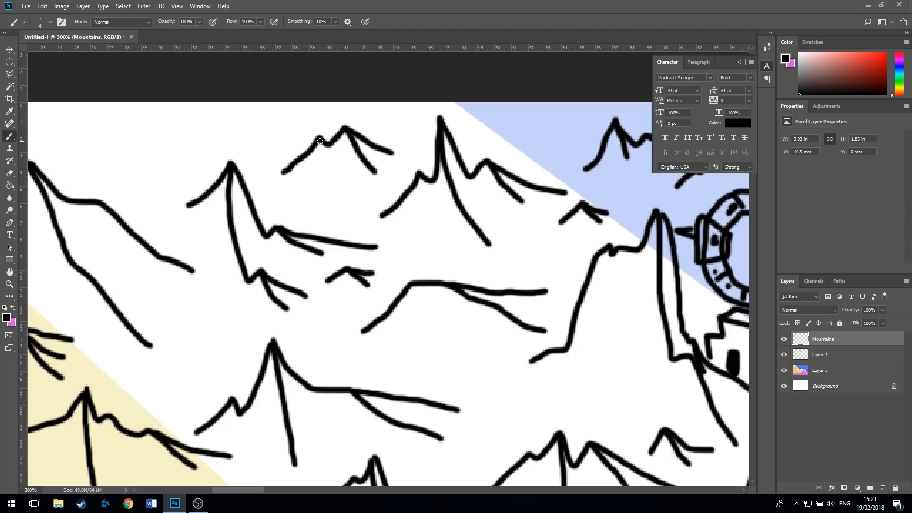
left_click_drag(318, 137, 337, 137)
mouse_move(94, 154)
left_mouse_down()
mouse_move(113, 108)
mouse_move(134, 161)
left_mouse_up()
mouse_move(115, 109)
left_mouse_down()
mouse_move(141, 134)
mouse_move(224, 136)
left_mouse_up()
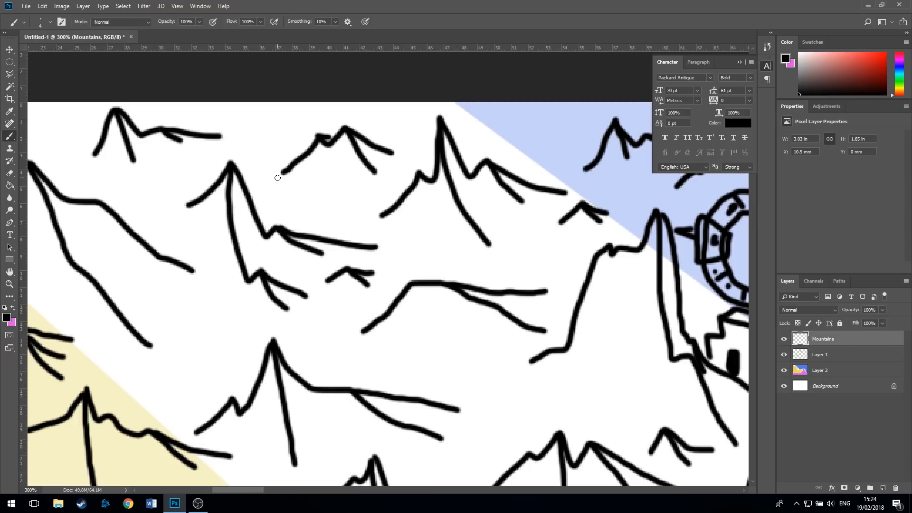
key("ctrl+minus")
key("ctrl+minus")
key("ctrl+minus")
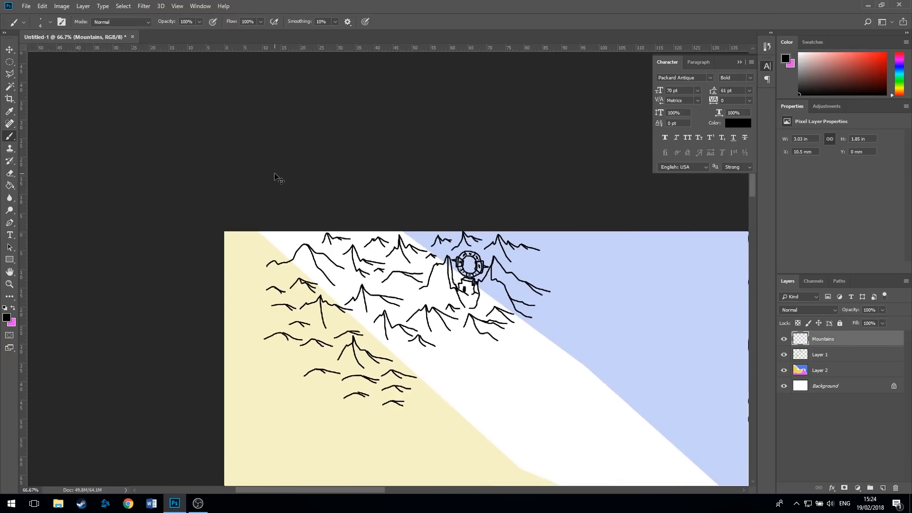
key("ctrl+minus")
key("ctrl+minus")
key("ctrl+minus")
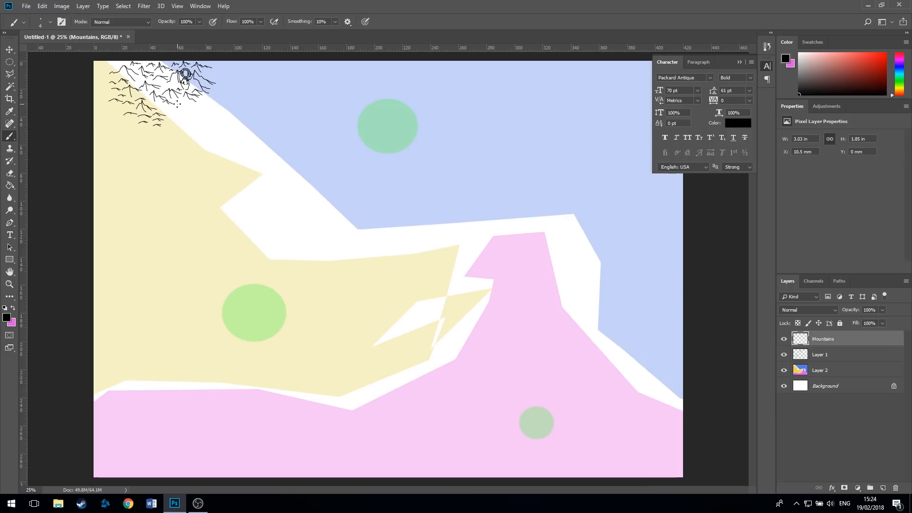
- Draw a winding path from the door of the building beneath the ring down between the mountains into the white gap
key("ctrl+plus")
key("ctrl+plus")
key("ctrl+plus")
key("ctrl+plus")
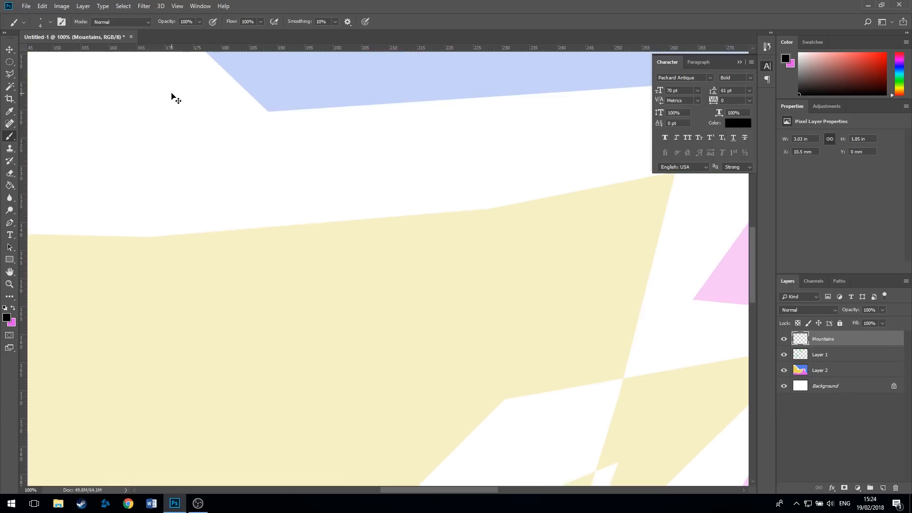
left_click_drag(151, 93, 258, 218)
mouse_move(151, 137)
left_mouse_down()
mouse_move(300, 229)
mouse_move(299, 244)
left_mouse_up()
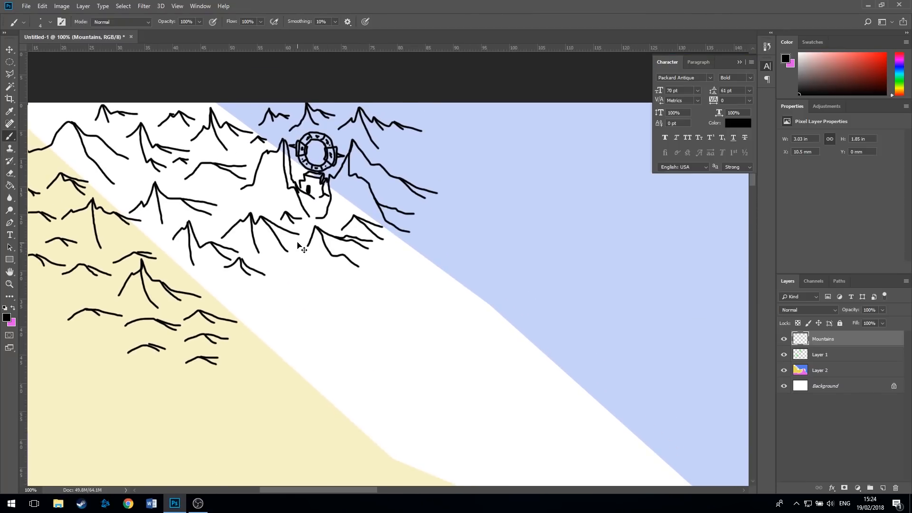
key("ctrl+plus")
key("ctrl+minus")
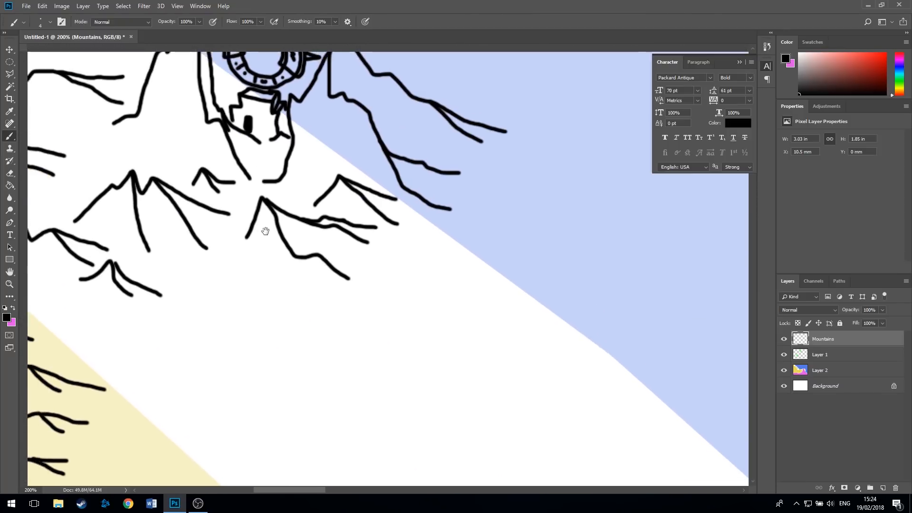
scroll(309, 216, "up", 3)
key("ctrl+plus")
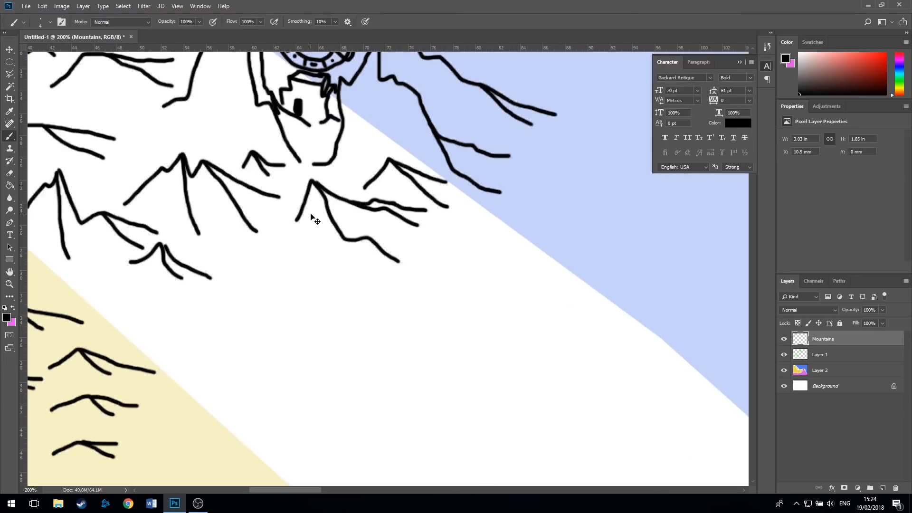
mouse_move(306, 133)
left_mouse_down()
mouse_move(314, 149)
mouse_move(287, 178)
mouse_move(291, 198)
mouse_move(269, 238)
mouse_move(241, 259)
mouse_move(258, 318)
mouse_move(294, 332)
left_mouse_up()
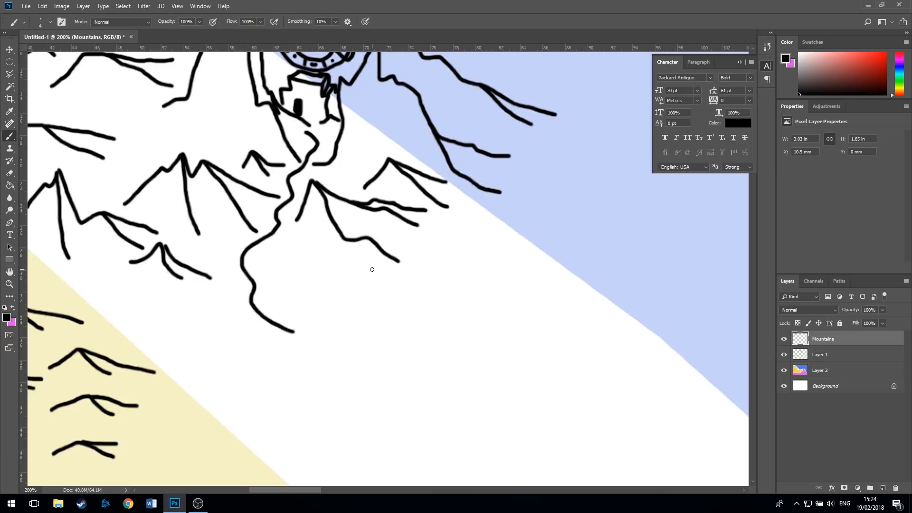
left_click_drag(307, 135, 313, 124)
- Draw two mountains with side ridges in the white gap to the right of the winding path
mouse_move(284, 263)
left_mouse_down()
mouse_move(296, 243)
mouse_move(325, 299)
left_mouse_up()
mouse_move(295, 243)
left_mouse_down()
mouse_move(312, 259)
mouse_move(374, 274)
left_mouse_up()
mouse_move(318, 323)
left_mouse_down()
mouse_move(342, 312)
mouse_move(360, 338)
left_mouse_up()
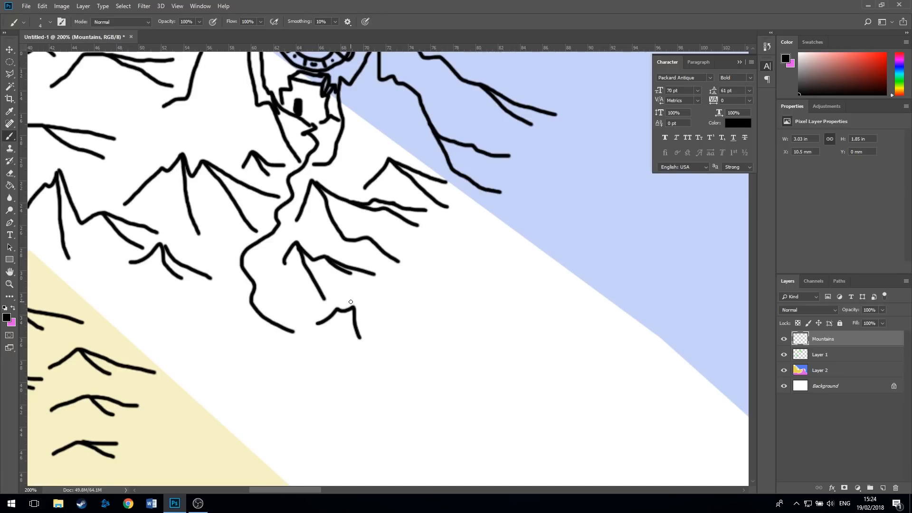
left_click_drag(355, 306, 395, 344)
- Draw a tall peak and a smaller one left of the winding path, near the yellow region's border
mouse_move(153, 346)
left_mouse_down()
mouse_move(192, 294)
mouse_move(215, 361)
left_mouse_up()
mouse_move(192, 296)
left_mouse_down()
mouse_move(228, 335)
mouse_move(251, 335)
left_mouse_up()
mouse_move(225, 365)
left_mouse_down()
mouse_move(247, 348)
mouse_move(264, 364)
mouse_move(271, 392)
left_mouse_up()
left_click_drag(262, 355, 288, 380)
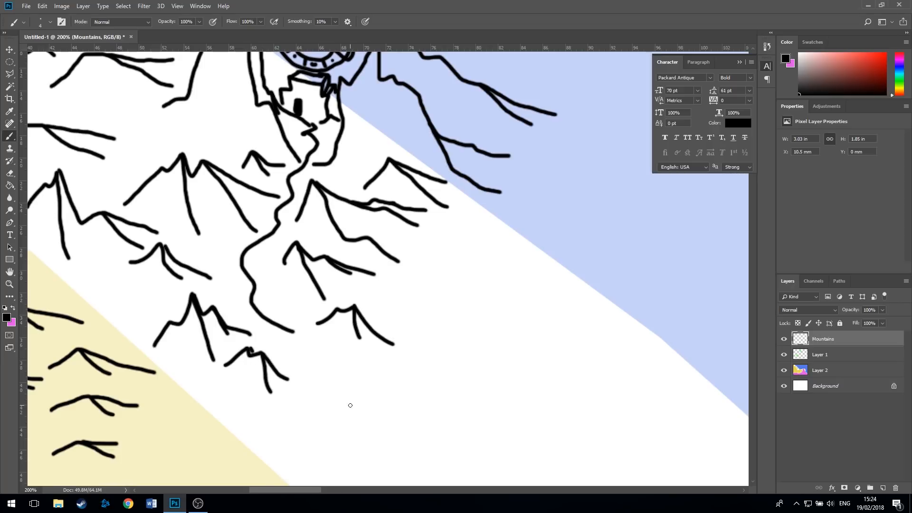
- Add small hills below the newest peaks, and extend the winding path down between them toward the yellow region's edge
left_click_drag(350, 405, 317, 330)
mouse_move(137, 352)
left_mouse_down()
mouse_move(156, 339)
mouse_move(189, 349)
left_mouse_up()
left_click_drag(150, 315, 186, 311)
mouse_move(201, 372)
left_mouse_down()
mouse_move(229, 362)
mouse_move(251, 391)
mouse_move(285, 348)
mouse_move(308, 366)
mouse_move(305, 355)
left_mouse_up()
mouse_move(338, 320)
left_mouse_down()
mouse_move(361, 304)
mouse_move(395, 314)
left_mouse_up()
mouse_move(336, 365)
left_mouse_down()
mouse_move(386, 376)
mouse_move(388, 364)
left_mouse_up()
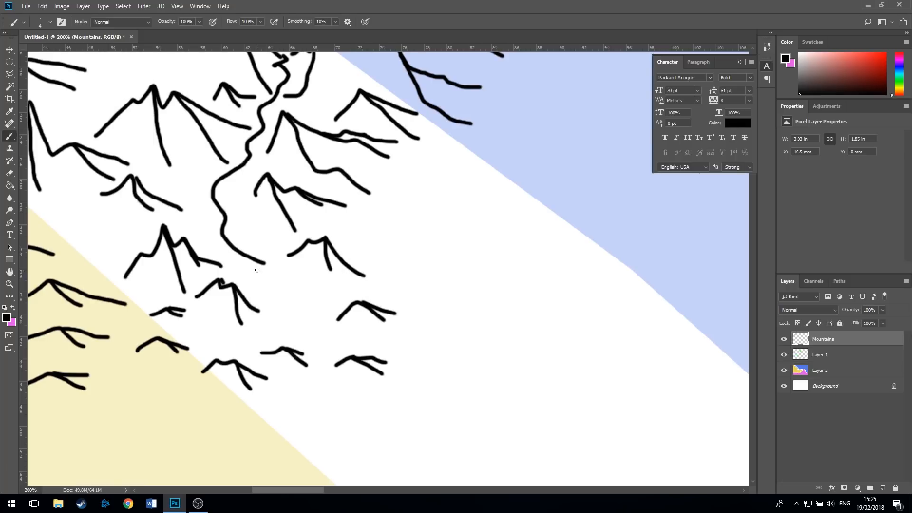
mouse_move(265, 264)
left_mouse_down()
mouse_move(298, 280)
mouse_move(287, 318)
mouse_move(326, 350)
mouse_move(313, 392)
mouse_move(290, 417)
mouse_move(296, 445)
left_mouse_up()
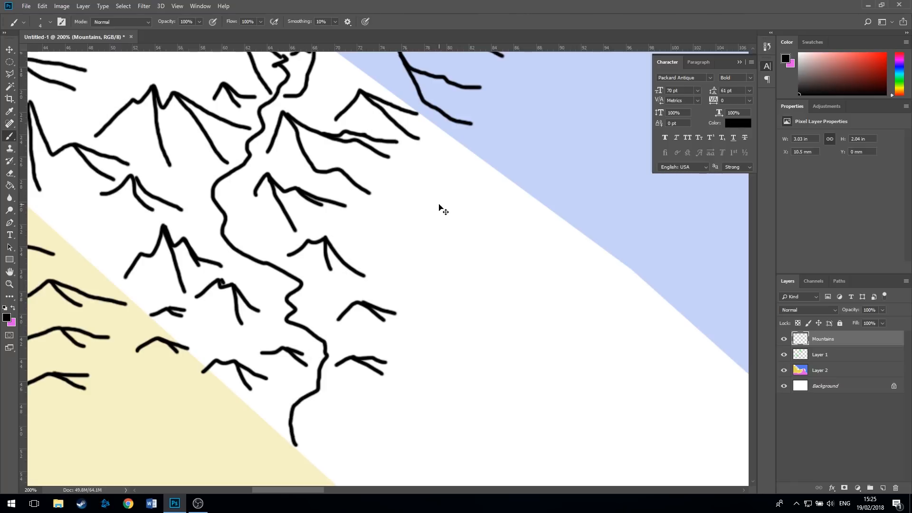
- Examine the mountains and the winding path against the surrounding coloured regions of the map
key("ctrl+minus")
key("ctrl+minus")
key("ctrl+minus")
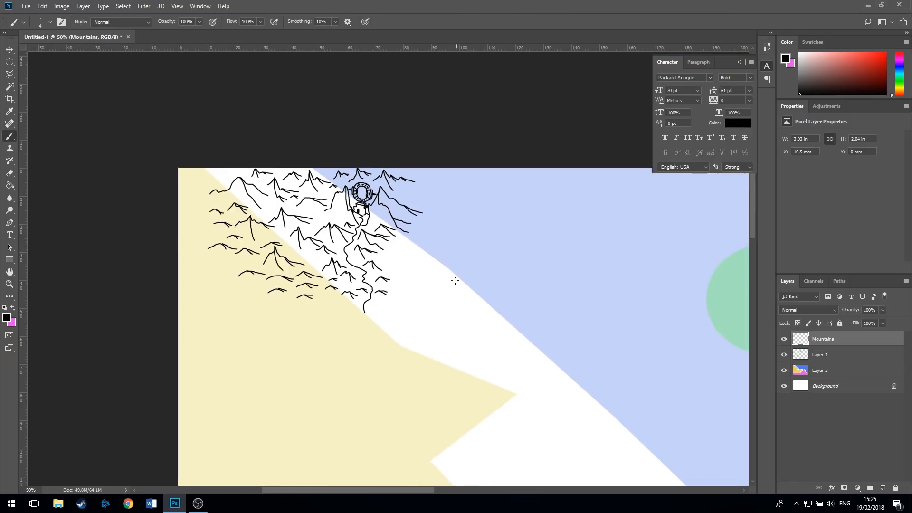
mouse_move(460, 283)
left_mouse_down()
mouse_move(325, 264)
mouse_move(310, 231)
left_mouse_up()
key("ctrl+r")
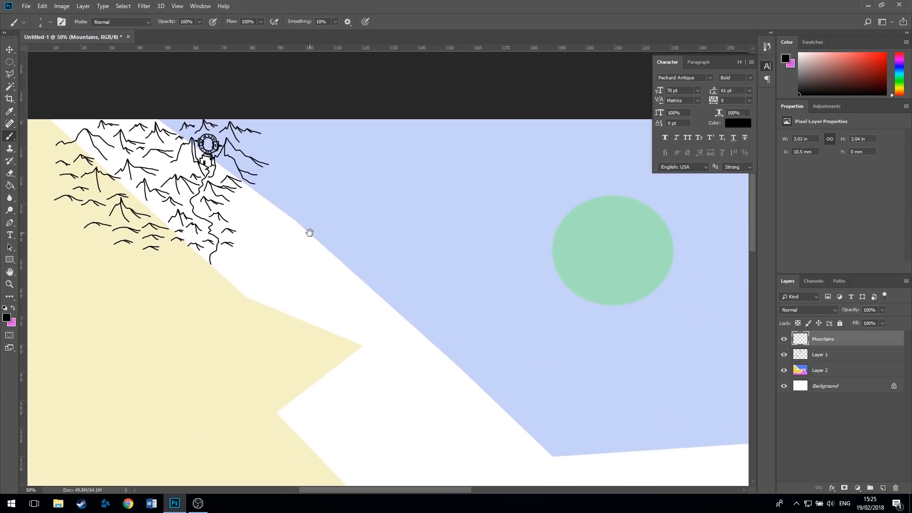
key("ctrl+plus")
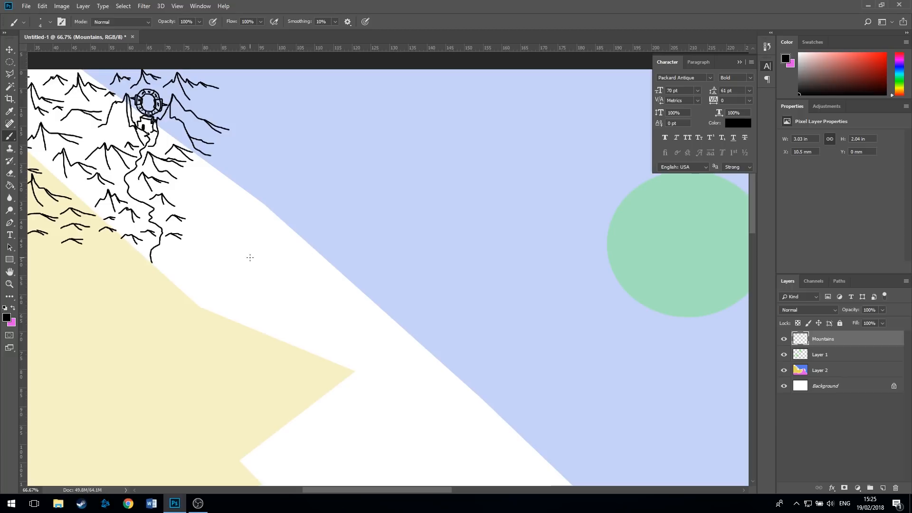
key("ctrl+minus")
key("ctrl+r")
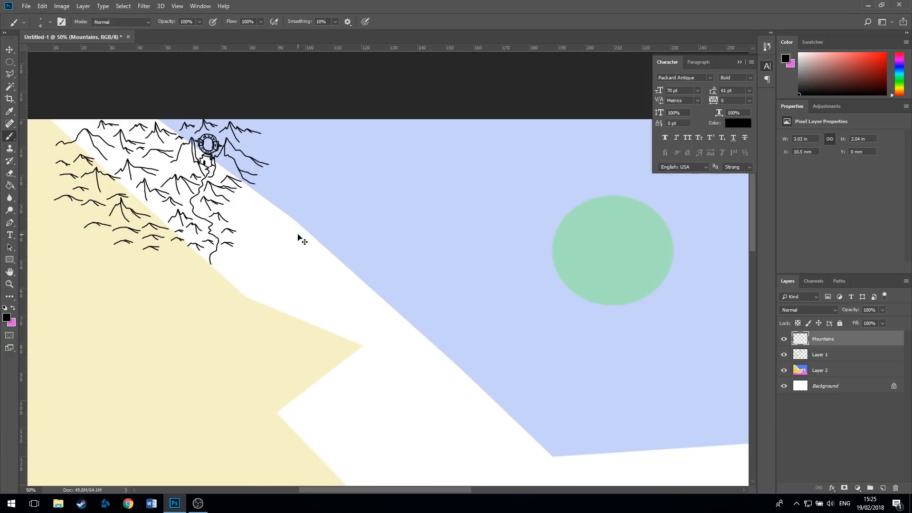
left_click_drag(348, 316, 166, 157)
mouse_move(285, 252)
left_mouse_down()
mouse_move(116, 161)
mouse_move(208, 203)
mouse_move(413, 326)
mouse_move(447, 332)
left_mouse_up()
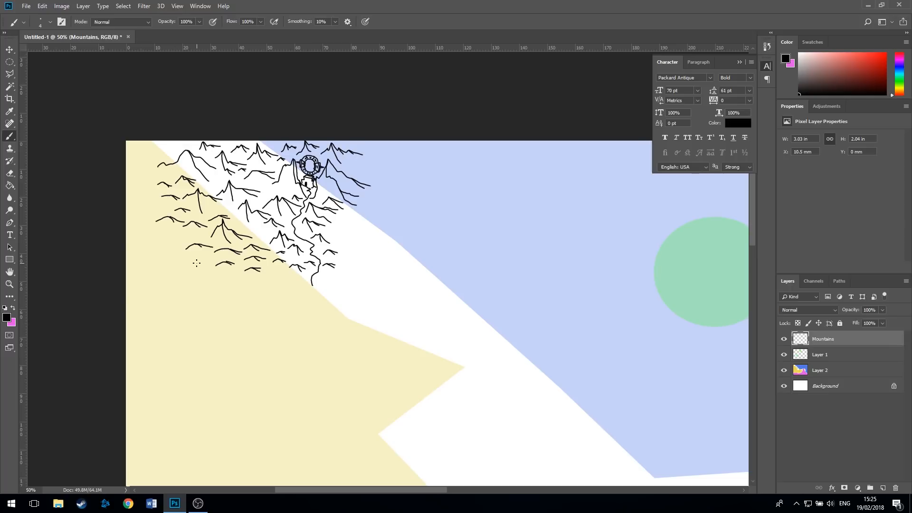
- Draw scattered low hills in the yellow region below the existing mountains
key("ctrl+plus")
key("ctrl+plus")
key("ctrl+plus")
left_click_drag(74, 253, 578, 257)
left_click_drag(96, 244, 159, 243)
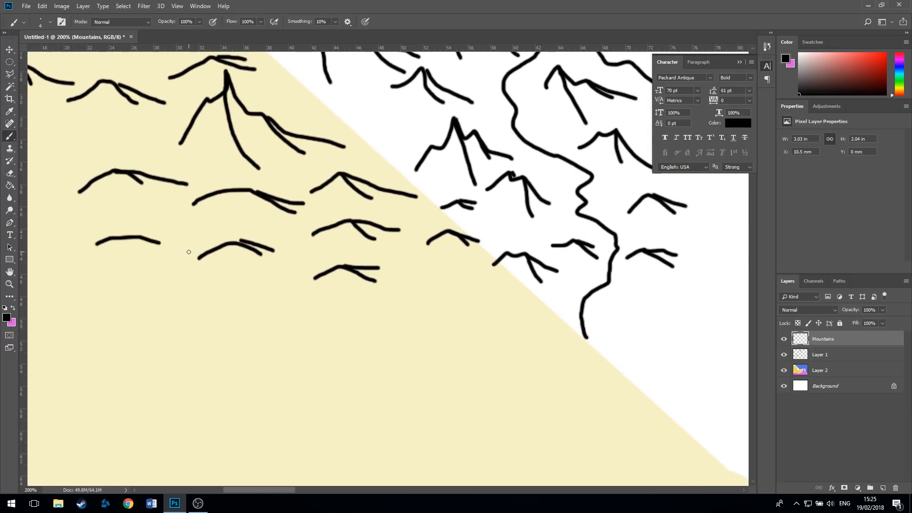
mouse_move(202, 293)
left_mouse_down()
mouse_move(248, 281)
mouse_move(296, 290)
left_mouse_up()
left_click_drag(138, 256, 246, 264)
left_click_drag(199, 286, 236, 279)
left_click_drag(265, 342, 309, 341)
left_click_drag(435, 332, 492, 346)
left_click_drag(76, 227, 130, 225)
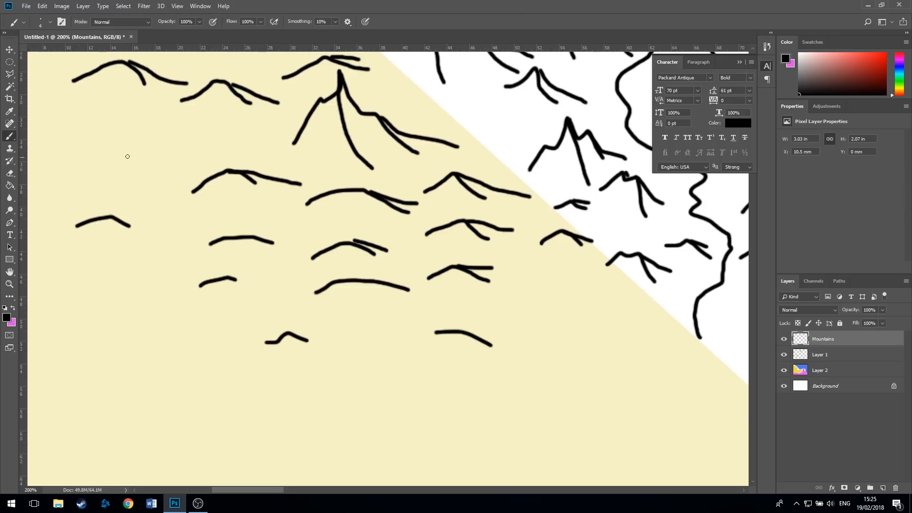
- Add a few more low hills farther left in the yellow region, toward the canvas's left edge
left_click_drag(88, 122, 212, 223)
mouse_move(132, 133)
left_mouse_down()
mouse_move(183, 137)
mouse_move(141, 248)
mouse_move(135, 421)
mouse_move(138, 372)
left_mouse_up()
key("ctrl+r")
left_click_drag(125, 162, 191, 165)
left_click_drag(75, 202, 125, 188)
key("ctrl+r")
- Draw a sharp peak with a side ridge on the border between the yellow region and the white gap
mouse_move(274, 289)
left_mouse_down()
mouse_move(42, 124)
mouse_move(19, 80)
left_mouse_up()
key("ctrl+r")
mouse_move(205, 193)
left_mouse_down()
mouse_move(230, 149)
mouse_move(247, 203)
left_mouse_up()
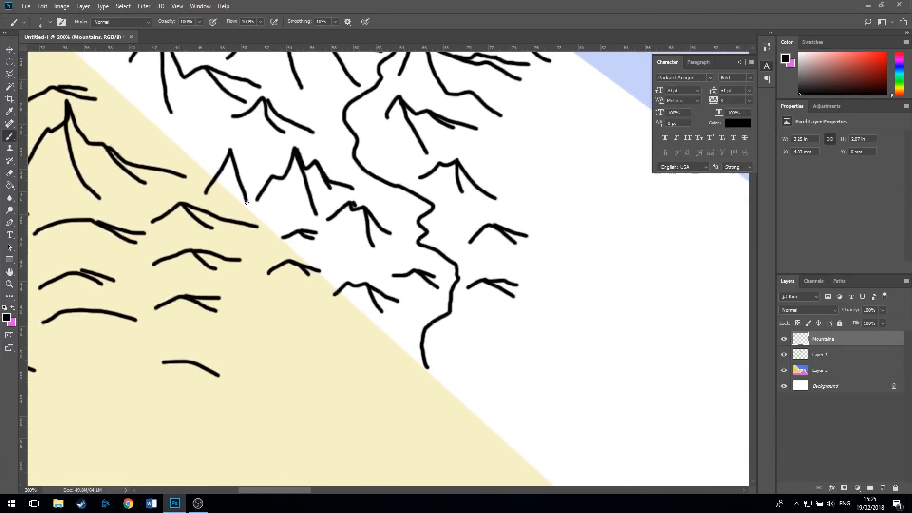
left_click_drag(231, 152, 281, 170)
- Draw a large closed, wavy shoreline from the white gap across the blue region to the upper green circle
mouse_move(519, 171)
left_mouse_down()
mouse_move(387, 275)
mouse_move(326, 264)
left_mouse_up()
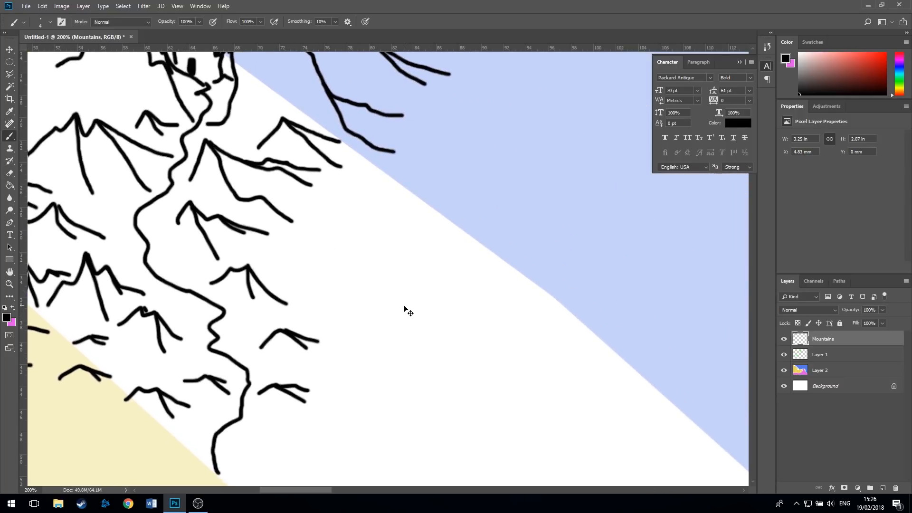
key("ctrl+minus")
key("ctrl+minus")
key("ctrl+minus")
left_click_drag(411, 316, 387, 257)
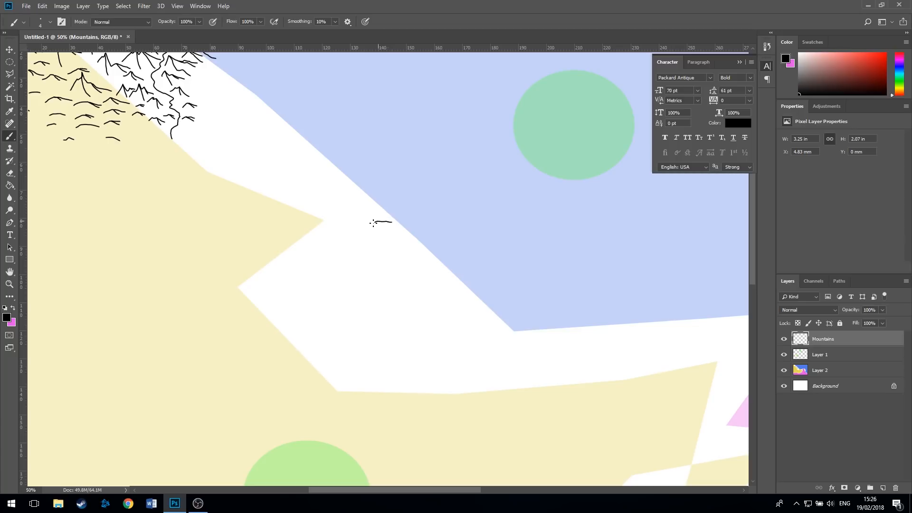
mouse_move(373, 231)
left_mouse_down()
mouse_move(346, 232)
mouse_move(332, 245)
mouse_move(323, 321)
mouse_move(333, 349)
mouse_move(340, 354)
mouse_move(373, 331)
mouse_move(421, 321)
mouse_move(401, 271)
mouse_move(445, 283)
left_mouse_up()
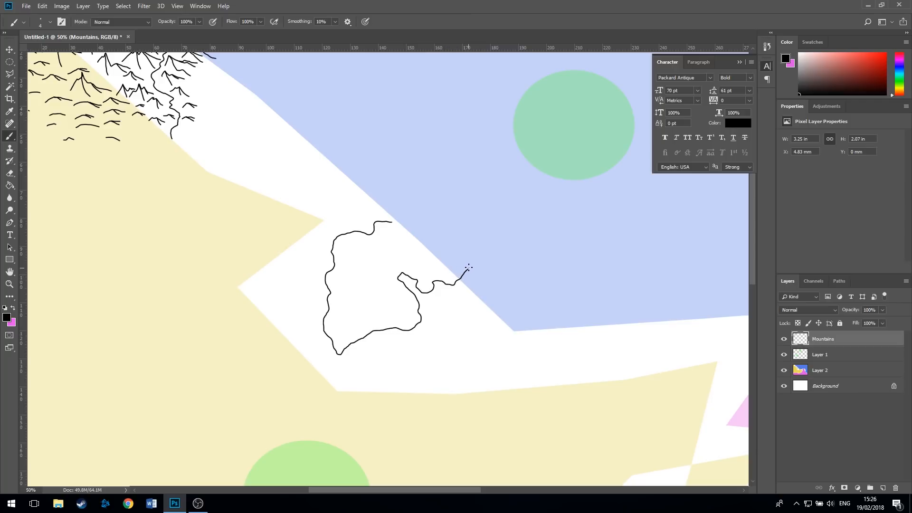
mouse_move(468, 241)
left_mouse_down()
mouse_move(465, 224)
mouse_move(496, 209)
left_mouse_up()
mouse_move(525, 174)
left_mouse_down()
mouse_move(557, 176)
mouse_move(532, 117)
mouse_move(554, 63)
mouse_move(501, 93)
mouse_move(501, 128)
mouse_move(455, 180)
mouse_move(369, 187)
mouse_move(370, 197)
mouse_move(446, 189)
mouse_move(445, 218)
mouse_move(412, 227)
mouse_move(391, 221)
left_mouse_up()
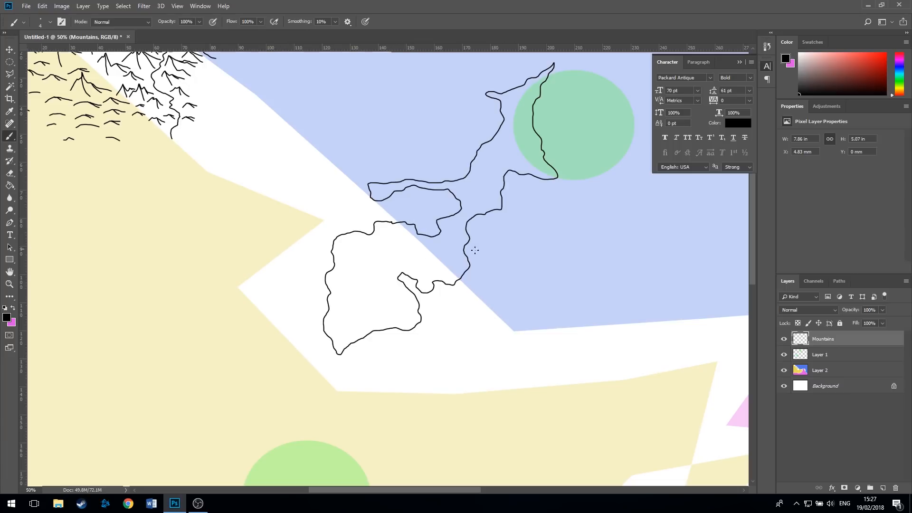
- Examine the shoreline's position relative to the mountains, the green circles and the coloured regions
left_click_drag(385, 300, 391, 202)
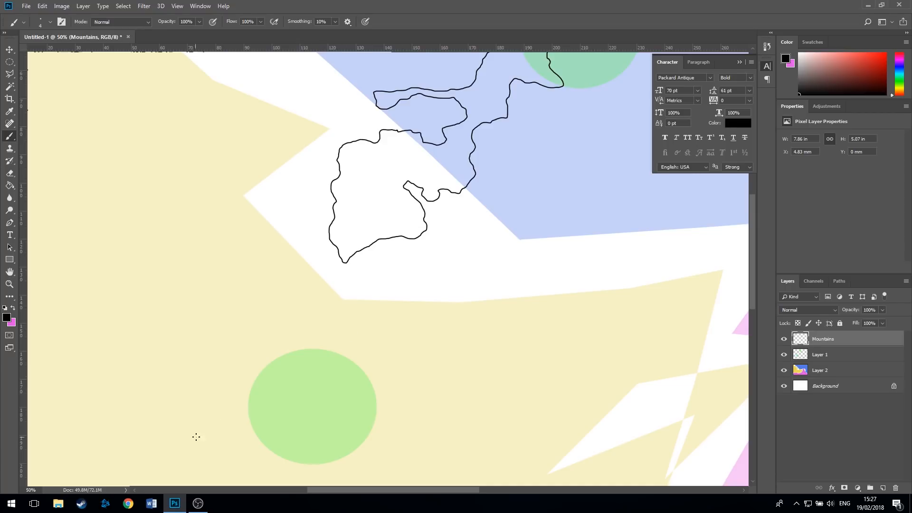
mouse_move(484, 157)
left_mouse_down()
mouse_move(444, 248)
mouse_move(345, 268)
left_mouse_up()
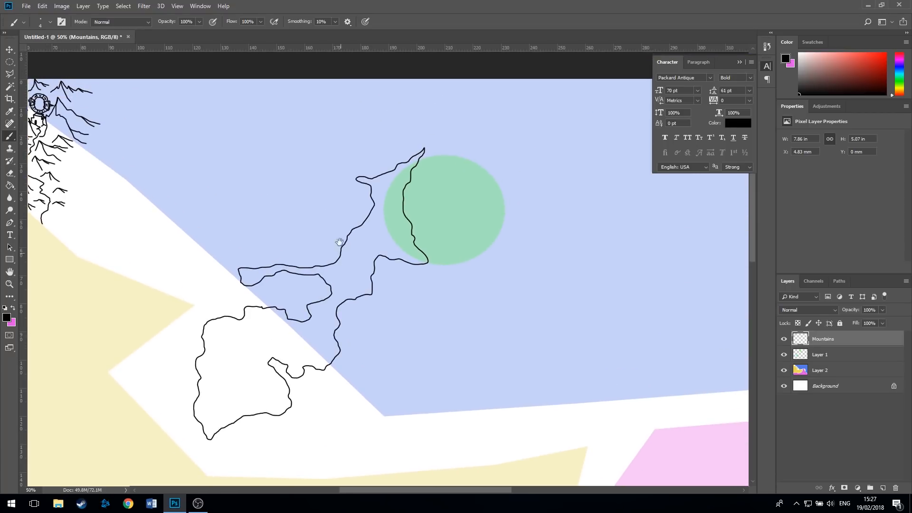
mouse_move(526, 297)
left_mouse_down()
mouse_move(336, 114)
mouse_move(498, 300)
left_mouse_up()
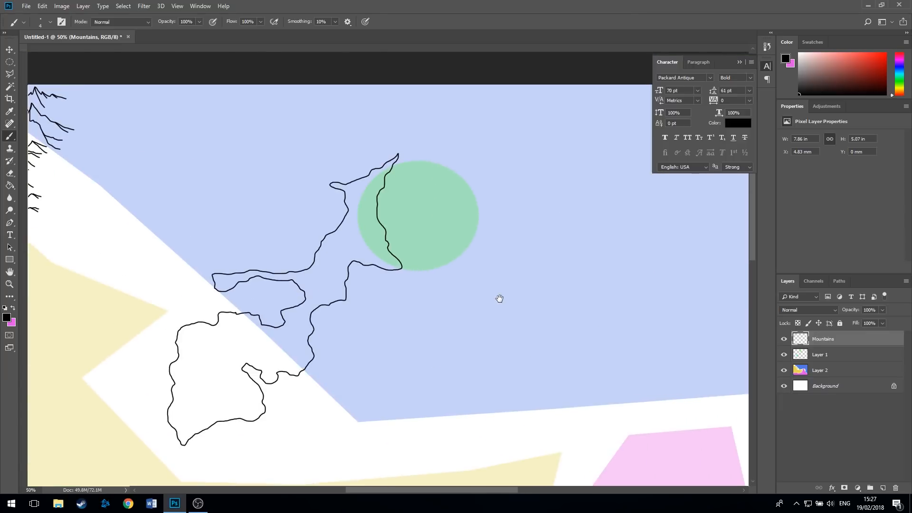
left_click_drag(250, 205, 445, 213)
key("ctrl+r")
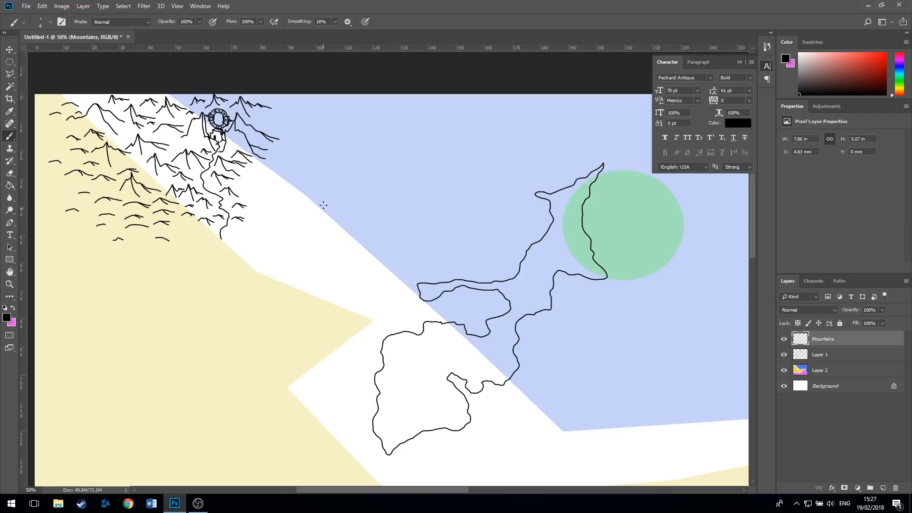
mouse_move(564, 393)
left_mouse_down()
mouse_move(214, 161)
mouse_move(468, 309)
left_mouse_up()
left_click_drag(249, 173, 315, 247)
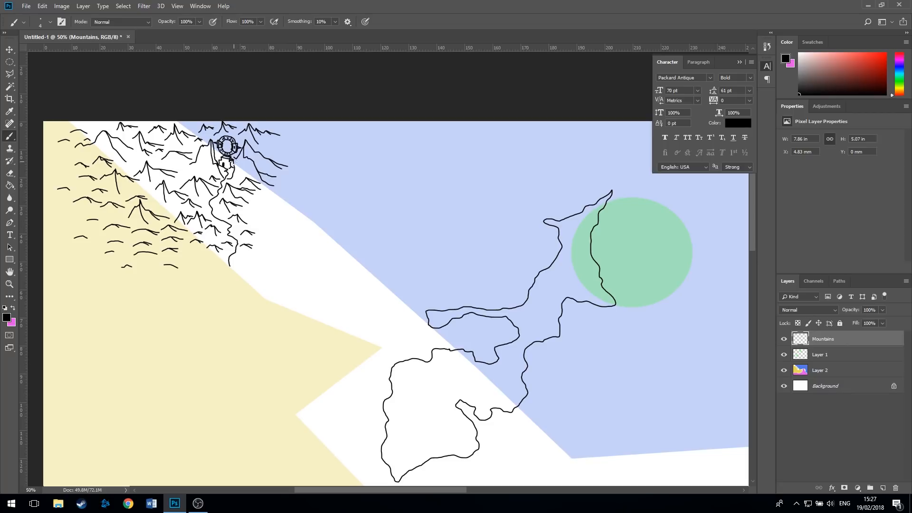
- Fill the white gap to the right of the winding path with mountains and small hills
scroll(228, 146, "up", 3)
mouse_move(188, 161)
left_mouse_down()
mouse_move(465, 322)
mouse_move(582, 363)
left_mouse_up()
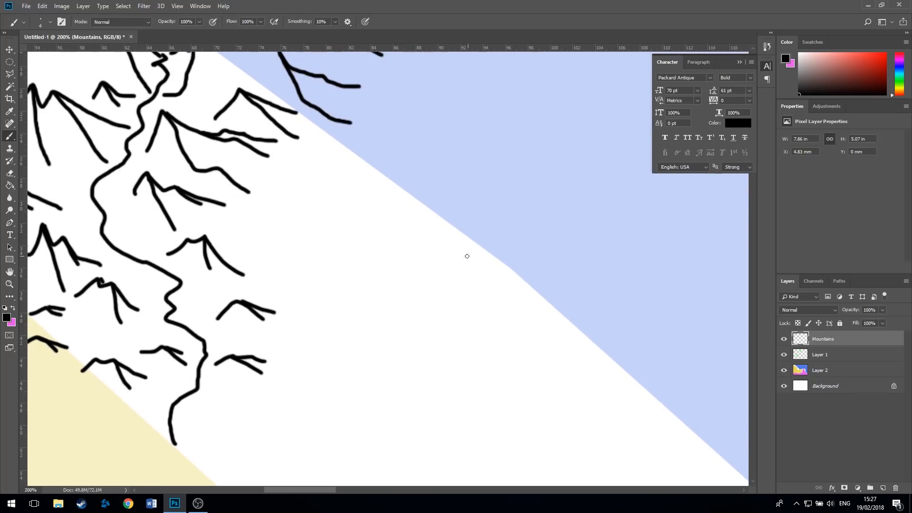
left_click_drag(506, 312, 599, 332)
left_click_drag(247, 314, 385, 244)
left_click_drag(463, 195, 520, 152)
left_click_drag(444, 354, 527, 290)
left_click_drag(340, 423, 385, 349)
left_click_drag(292, 447, 350, 430)
- Continue the mountain range over the blue region toward the shoreline's left end
left_click_drag(370, 430, 437, 413)
mouse_move(495, 428)
left_mouse_down()
mouse_move(269, 401)
mouse_move(151, 354)
left_mouse_up()
left_click_drag(333, 238, 343, 332)
left_click_drag(371, 263, 468, 143)
left_click_drag(475, 200, 656, 157)
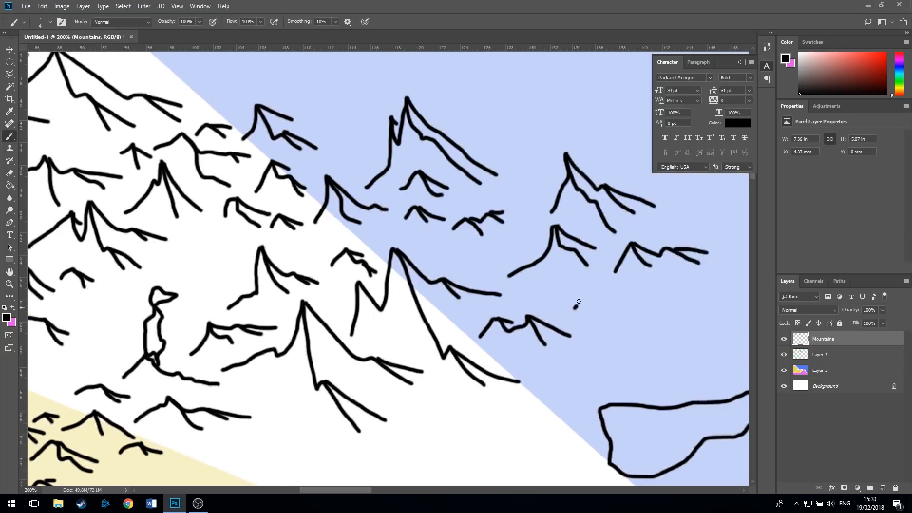
- Extend the mountain range down the white gap toward the shoreline, with hills spilling onto the yellow region
left_click_drag(333, 285, 228, 190)
left_click_drag(373, 342, 476, 351)
left_click_drag(245, 368, 362, 429)
left_click_drag(333, 304, 456, 408)
mouse_move(428, 333)
left_mouse_down()
mouse_move(523, 142)
mouse_move(570, 395)
left_mouse_up()
scroll(380, 261, "down", 3)
scroll(380, 261, "up", 2)
- Fill the white notch left of the shoreline with mountains, and scatter small hills across the adjoining yellow border
left_click_drag(373, 274, 420, 273)
left_click_drag(371, 209, 418, 181)
left_click_drag(332, 242, 380, 200)
left_click_drag(212, 285, 266, 247)
left_click_drag(314, 333, 371, 295)
left_click_drag(361, 385, 434, 357)
left_click_drag(285, 339, 356, 342)
mouse_move(427, 440)
left_mouse_down()
mouse_move(380, 392)
mouse_move(426, 357)
left_mouse_up()
left_click_drag(309, 416, 361, 397)
left_click_drag(351, 406, 386, 397)
left_click_drag(241, 223, 318, 197)
left_click_drag(304, 297, 405, 280)
left_click_drag(221, 264, 298, 242)
left_click_drag(325, 278, 385, 252)
- Draw a double-lined river with a branching mouth from the shoreline's lower edge down into the yellow region
scroll(419, 275, "down", 5)
scroll(380, 285, "down", 5)
left_click_drag(386, 304, 361, 475)
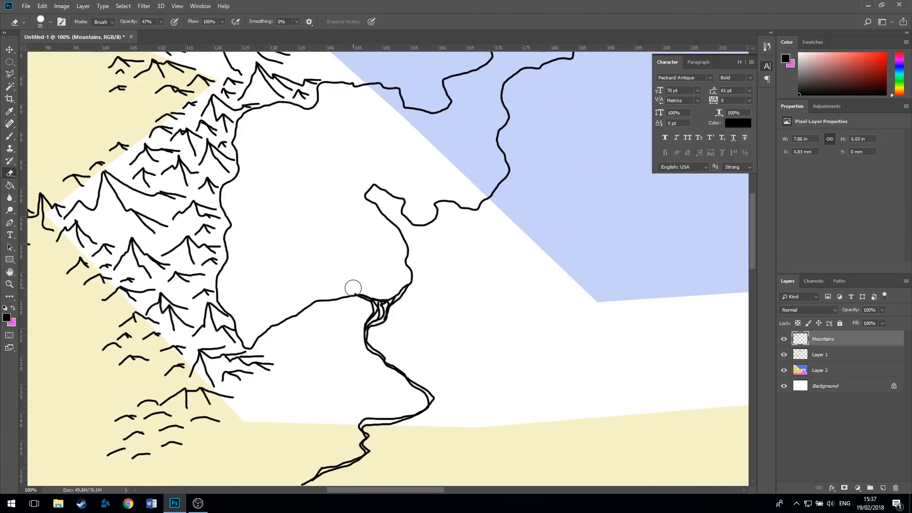
scroll(381, 286, "down", 1)
- Draw two ridged peaks in the white area between the shoreline's lower tip and the river
left_click_drag(328, 373, 407, 201)
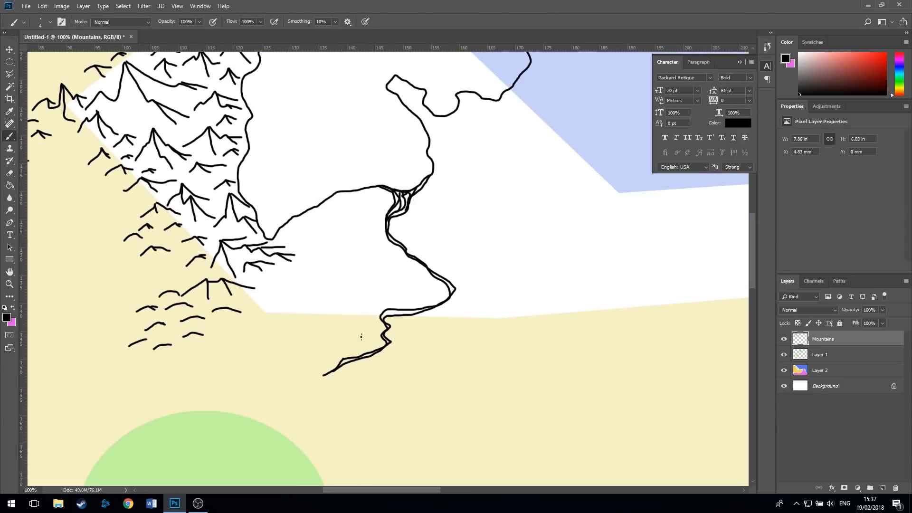
mouse_move(286, 236)
left_mouse_down()
mouse_move(308, 223)
mouse_move(314, 258)
left_mouse_up()
left_click_drag(307, 225, 325, 237)
left_click_drag(326, 238, 359, 237)
mouse_move(334, 266)
left_mouse_down()
mouse_move(363, 235)
mouse_move(397, 273)
left_mouse_up()
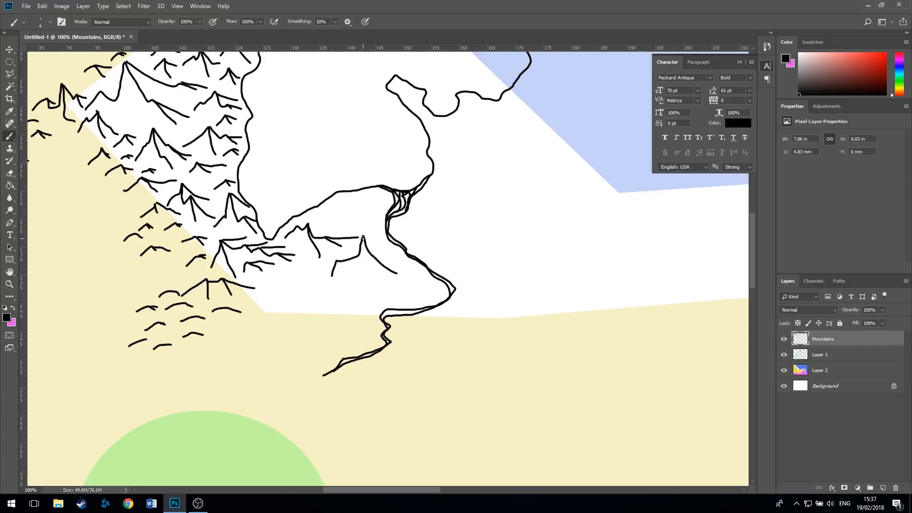
mouse_move(363, 238)
left_mouse_down()
mouse_move(397, 255)
mouse_move(412, 267)
left_mouse_up()
- Add a peak and smaller ridges inside the river's wide bend
mouse_move(324, 310)
left_mouse_down()
mouse_move(351, 287)
mouse_move(371, 323)
left_mouse_up()
mouse_move(354, 287)
left_mouse_down()
mouse_move(385, 303)
mouse_move(375, 300)
mouse_move(394, 300)
mouse_move(406, 278)
mouse_move(436, 289)
left_mouse_up()
mouse_move(367, 282)
left_mouse_down()
mouse_move(375, 278)
mouse_move(378, 290)
left_mouse_up()
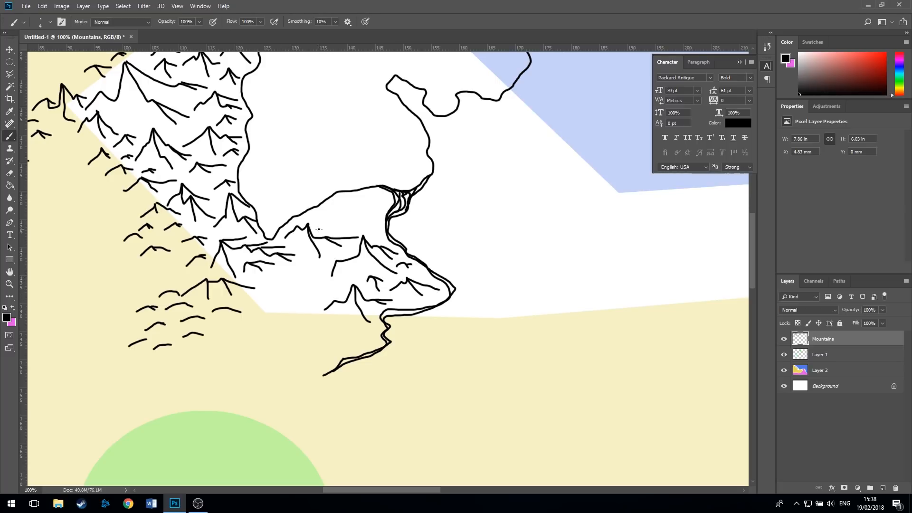
- Draw more peaks below the shoreline and left of the river, with small hills continuing into the yellow region
mouse_move(323, 226)
left_mouse_down()
mouse_move(337, 201)
mouse_move(343, 215)
mouse_move(357, 198)
mouse_move(382, 225)
mouse_move(382, 205)
mouse_move(360, 227)
left_mouse_up()
mouse_move(280, 288)
left_mouse_down()
mouse_move(300, 264)
mouse_move(315, 293)
left_mouse_up()
mouse_move(301, 259)
left_mouse_down()
mouse_move(346, 288)
mouse_move(320, 282)
mouse_move(345, 286)
left_mouse_up()
mouse_move(276, 311)
left_mouse_down()
mouse_move(294, 299)
mouse_move(300, 320)
mouse_move(309, 311)
mouse_move(334, 320)
left_mouse_up()
left_click_drag(275, 328, 297, 325)
mouse_move(267, 358)
left_mouse_down()
mouse_move(281, 346)
mouse_move(304, 356)
mouse_move(284, 342)
mouse_move(313, 326)
mouse_move(321, 331)
left_mouse_up()
left_click_drag(265, 341, 276, 339)
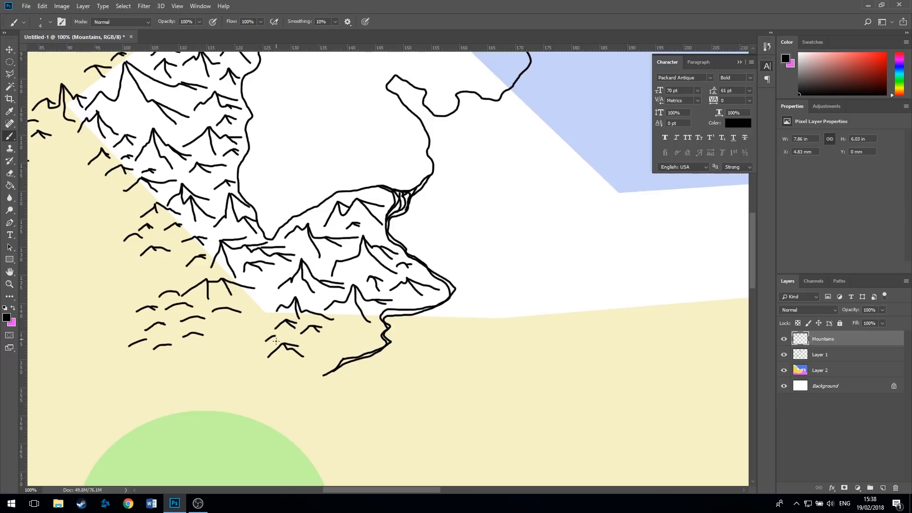
- Scatter the last small hills around the lower end of the range, left of the river in the yellow region
mouse_move(253, 379)
left_mouse_down()
mouse_move(304, 366)
mouse_move(265, 390)
left_mouse_up()
mouse_move(249, 306)
left_mouse_down()
mouse_move(272, 307)
mouse_move(275, 297)
left_mouse_up()
mouse_move(336, 325)
left_mouse_down()
mouse_move(368, 336)
mouse_move(335, 351)
left_mouse_up()
mouse_move(299, 147)
left_mouse_down()
mouse_move(542, 330)
mouse_move(528, 377)
mouse_move(564, 329)
mouse_move(432, 267)
mouse_move(353, 283)
left_mouse_up()
scroll(354, 283, "down", 3)
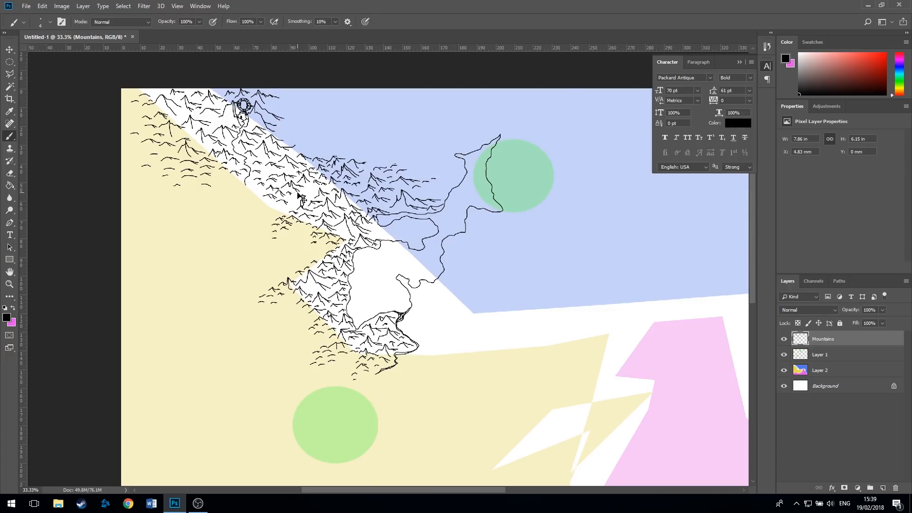
scroll(299, 196, "up", 2)
left_click_drag(299, 196, 313, 299)
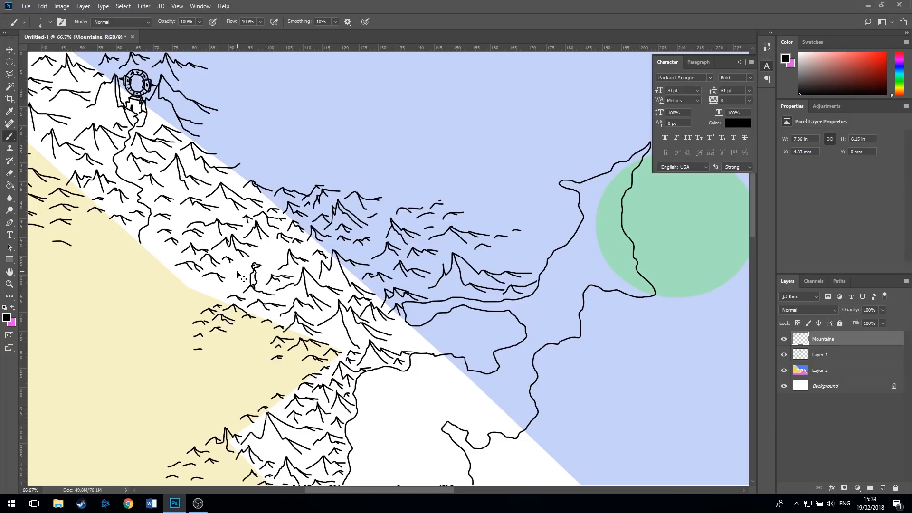
- Erase the inner and overlapping lines from the small bird-headed rock figure, using a much smaller eraser tip
key("ctrl+plus")
key("ctrl+plus")
key("ctrl+plus")
mouse_move(171, 269)
left_mouse_down()
mouse_move(342, 247)
mouse_move(329, 294)
mouse_move(333, 308)
mouse_move(341, 305)
left_mouse_up()
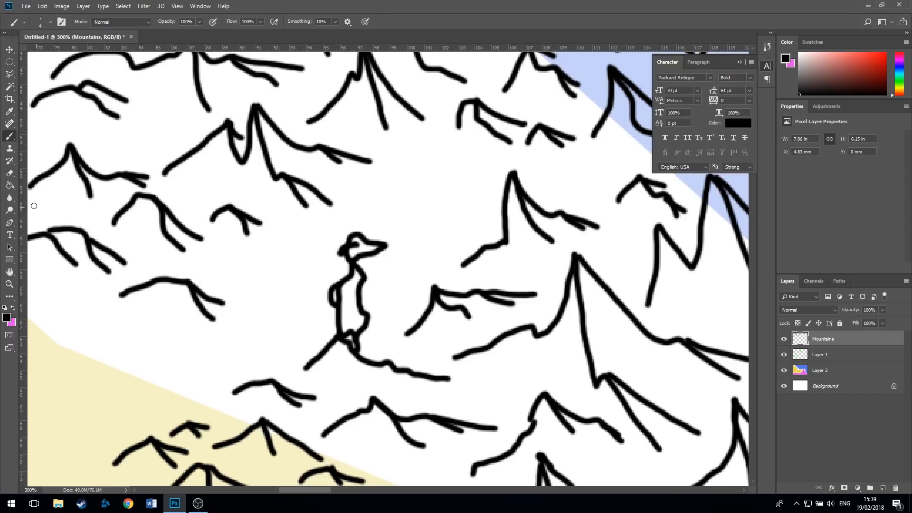
left_click(9, 173)
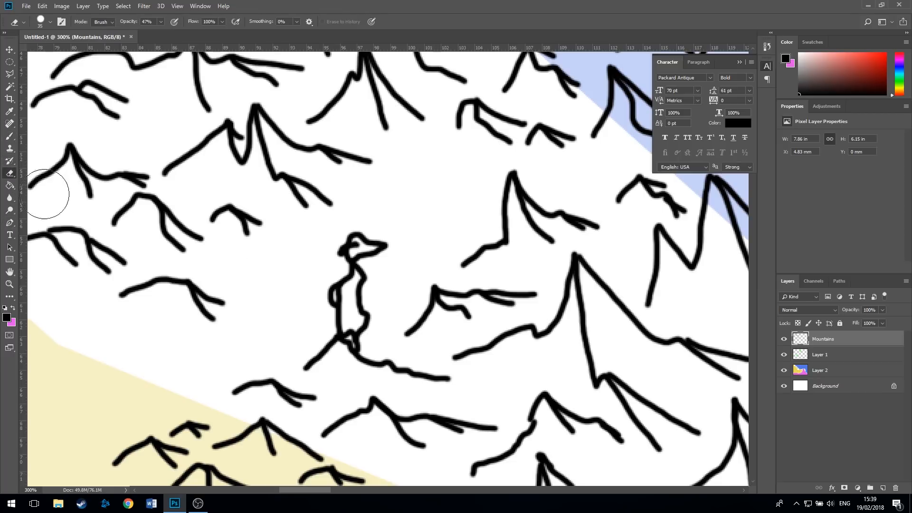
key("bracketleft")
key("bracketleft")
key("bracketleft")
key("bracketleft")
key("bracketleft")
key("bracketleft")
key("bracketleft")
key("bracketleft")
key("bracketleft")
mouse_move(347, 335)
left_mouse_down()
mouse_move(349, 347)
mouse_move(352, 329)
mouse_move(350, 347)
mouse_move(348, 330)
left_mouse_up()
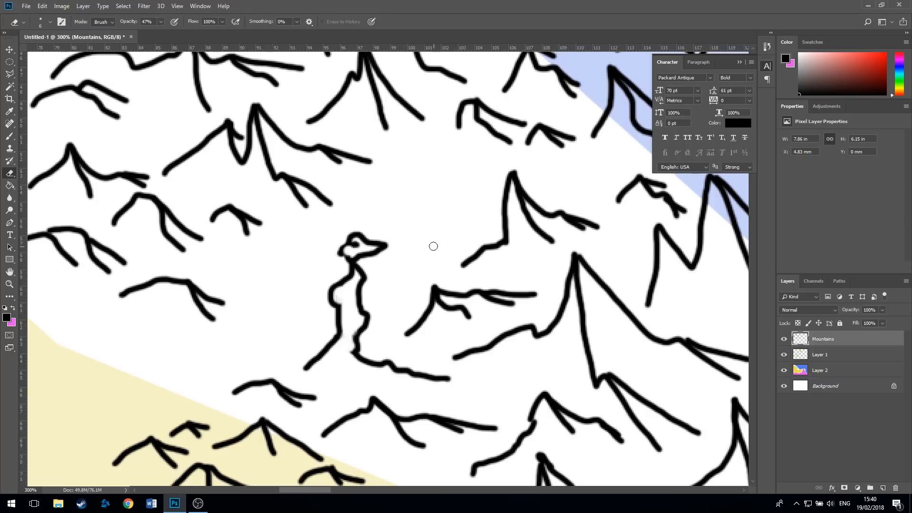
left_click(10, 136)
- Survey the white border strip between the blue and yellow regions to the right of the finished mountain range
key("ctrl+1")
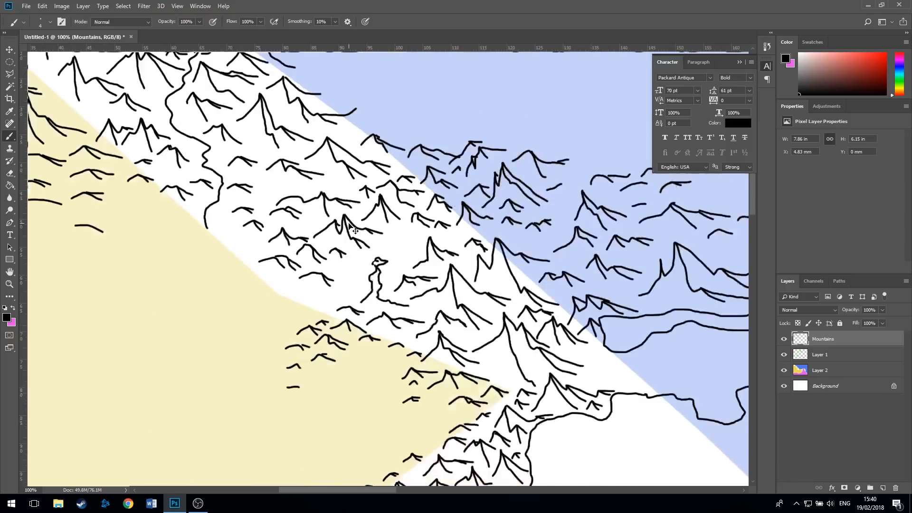
key("ctrl+minus")
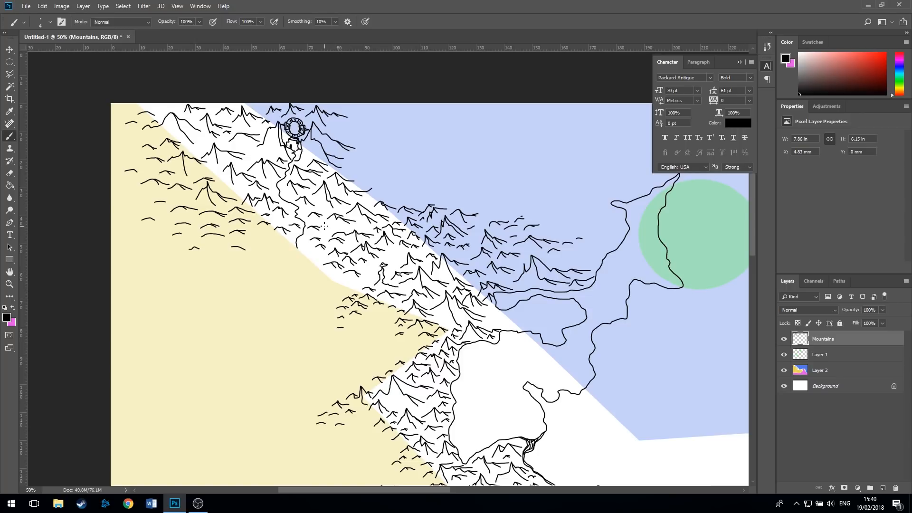
left_click_drag(495, 337, 283, 211)
key("ctrl+r")
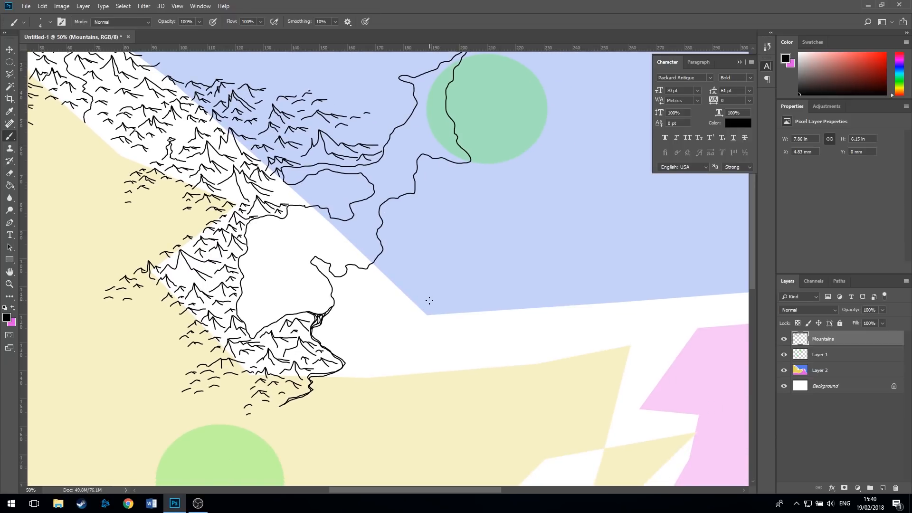
key("ctrl+r")
left_click_drag(418, 305, 372, 250)
key("ctrl+r")
mouse_move(430, 224)
left_mouse_down()
mouse_move(379, 322)
mouse_move(387, 323)
left_mouse_up()
key("ctrl+r")
mouse_move(430, 257)
left_mouse_down()
mouse_move(406, 307)
mouse_move(355, 229)
mouse_move(340, 169)
left_mouse_up()
key("ctrl+r")
left_click_drag(339, 278, 416, 251)
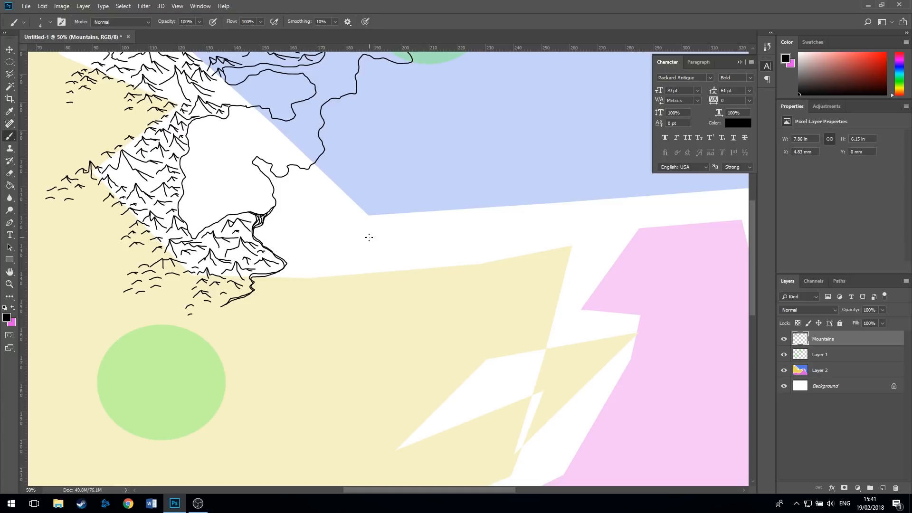
- Draw a cluster of peaks and ridges in the white area right of the shoreline, plus a peak inside the inlet
key("ctrl+plus")
key("ctrl+plus")
key("ctrl+plus")
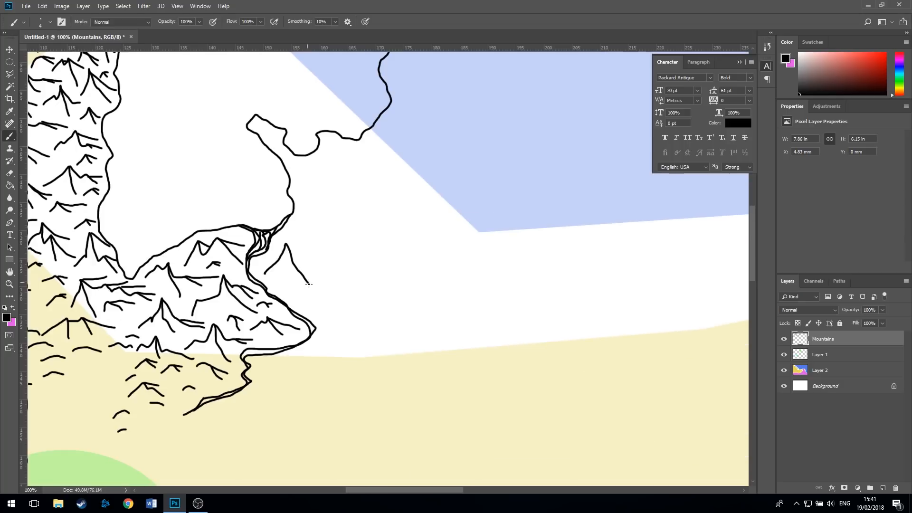
left_click_drag(326, 214, 433, 199)
left_click_drag(271, 138, 280, 134)
left_click_drag(229, 155, 274, 171)
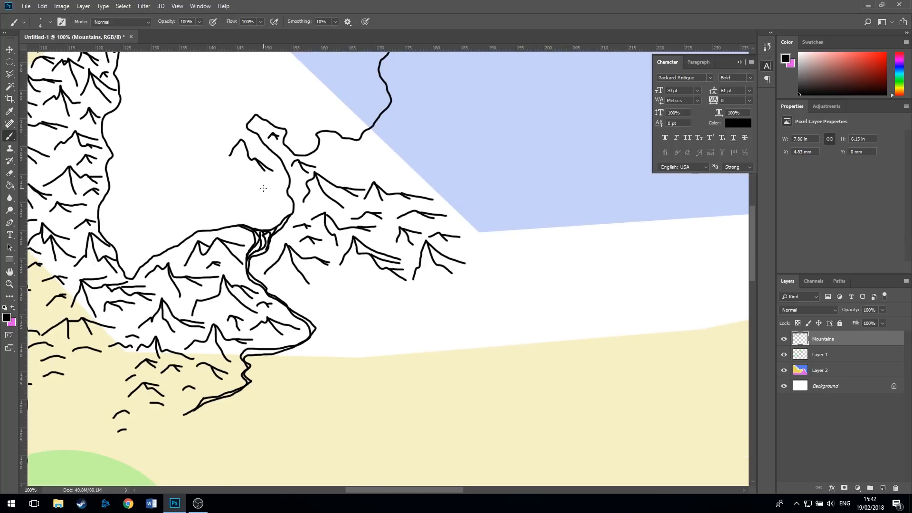
- Erase the stray peak left of the inlet, using a larger eraser tip at a higher opacity
left_click(11, 174)
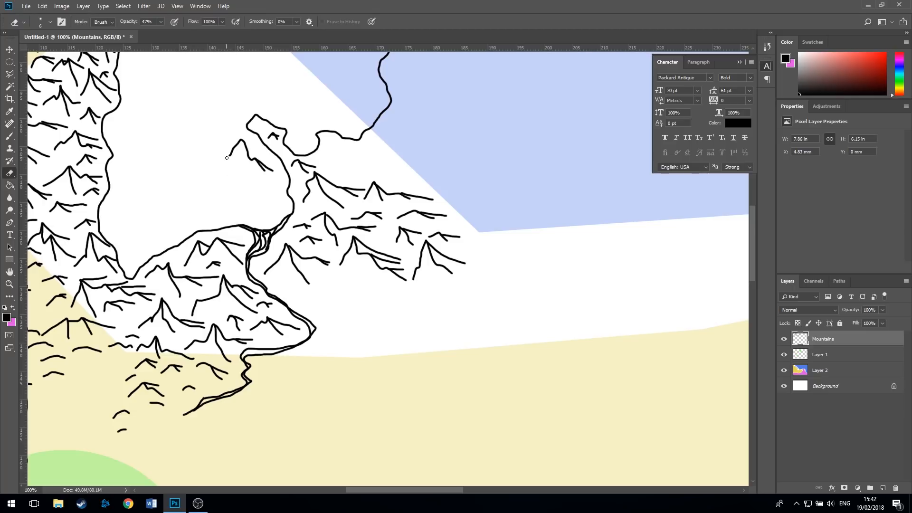
key("bracketright")
key("bracketright")
key("bracketright")
key("bracketright")
key("bracketright")
left_click_drag(231, 152, 264, 167)
left_click(161, 22)
left_click_drag(161, 32, 186, 33)
mouse_move(226, 157)
left_mouse_down()
mouse_move(240, 143)
mouse_move(234, 148)
mouse_move(267, 166)
mouse_move(389, 167)
left_mouse_up()
- Extend the range right along the white strip, adding a cave-dotted rocky peak and a tall peak in the blue region
key("b")
left_click_drag(389, 177, 465, 171)
left_click_drag(454, 223, 558, 216)
left_click_drag(465, 294, 603, 294)
left_click_drag(383, 337, 475, 324)
mouse_move(308, 299)
left_mouse_down()
mouse_move(352, 310)
mouse_move(132, 341)
left_mouse_up()
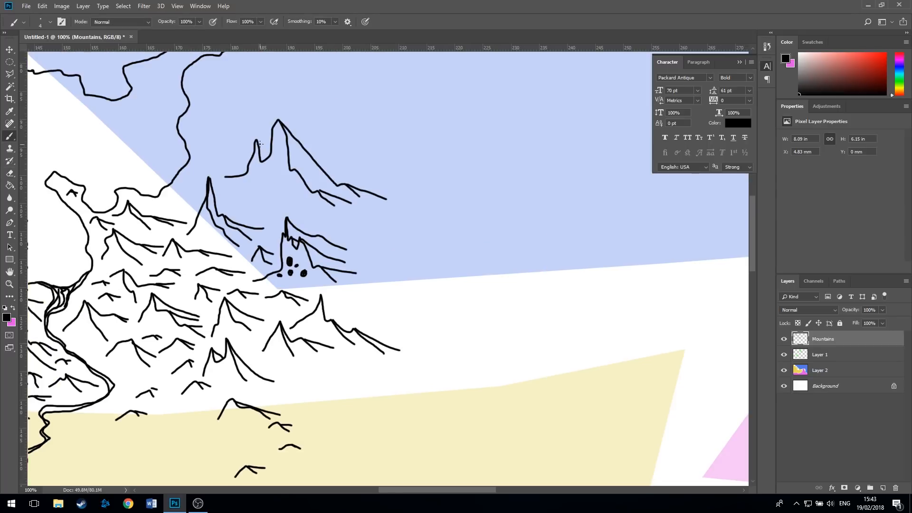
- Surround the cave-dotted peak with more mountains and scatter small hills across the nearby blue region
left_click_drag(241, 199, 325, 214)
left_click_drag(359, 278, 421, 304)
left_click_drag(291, 399, 354, 371)
left_click_drag(385, 395, 437, 404)
left_click_drag(475, 333, 590, 353)
mouse_move(480, 261)
left_mouse_down()
mouse_move(544, 297)
mouse_move(584, 302)
left_mouse_up()
left_click_drag(335, 168, 433, 157)
- Continue the range along the white strip toward the pink region's upper edge, with small hills spilling into the yellow region
left_click_drag(476, 238, 262, 228)
left_click_drag(387, 354, 622, 271)
mouse_move(440, 418)
left_mouse_down()
mouse_move(503, 370)
mouse_move(567, 423)
left_mouse_up()
left_click_drag(409, 468, 512, 460)
scroll(438, 389, "down", 5)
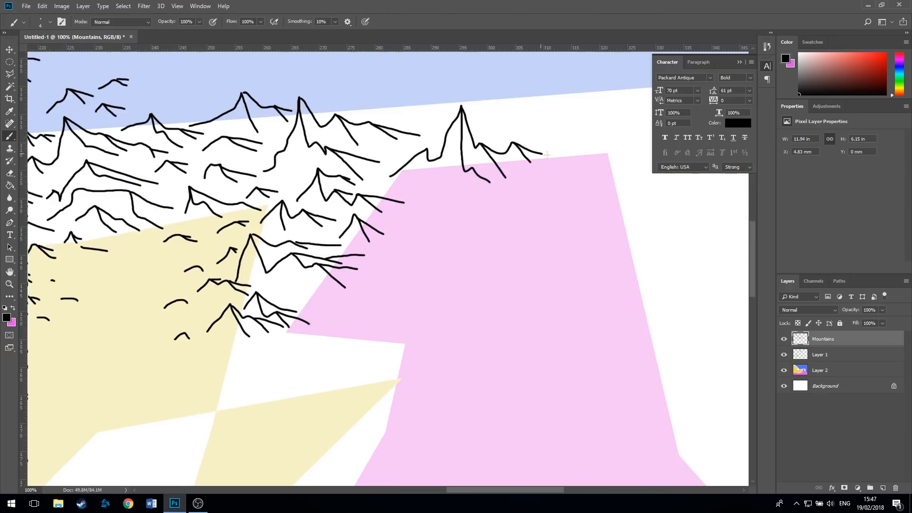
- Add more peaks and small hills where the blue, white, yellow and pink regions meet
left_click_drag(275, 95, 347, 71)
left_click_drag(416, 114, 541, 88)
left_click_drag(233, 409, 294, 347)
left_click_drag(321, 366, 416, 335)
left_click_drag(210, 377, 251, 345)
- Draw one large mountain with long ridgelines around the white wedge inside the yellow region
scroll(258, 296, "down", 3)
left_click_drag(197, 351, 288, 216)
left_click_drag(399, 295, 442, 301)
left_click_drag(288, 219, 393, 251)
mouse_move(284, 288)
left_mouse_down()
mouse_move(218, 347)
mouse_move(384, 340)
left_mouse_up()
- Scatter foothills and low ridges around the lower end of the large mountain in the yellow region
left_click_drag(107, 440, 142, 420)
left_click_drag(248, 407, 294, 410)
left_click_drag(380, 380, 408, 387)
- Draw peaks up the white strip beside the pink region, with small hills along both of its edges
left_click_drag(388, 433, 506, 408)
left_click_drag(454, 393, 539, 373)
left_click_drag(477, 352, 561, 328)
mouse_move(485, 316)
left_mouse_down()
mouse_move(510, 278)
mouse_move(603, 274)
left_mouse_up()
left_click_drag(525, 248, 620, 253)
left_click_drag(440, 328, 458, 326)
left_click_drag(604, 232, 639, 233)
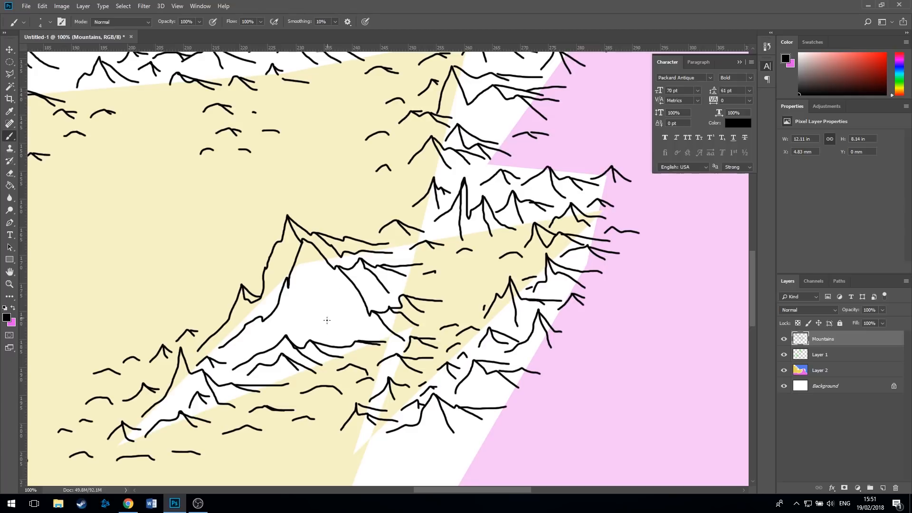
- Draw a conical tiled tower roof with a small flagpole on the blank white face of the large mountain
scroll(292, 300, "up", 4)
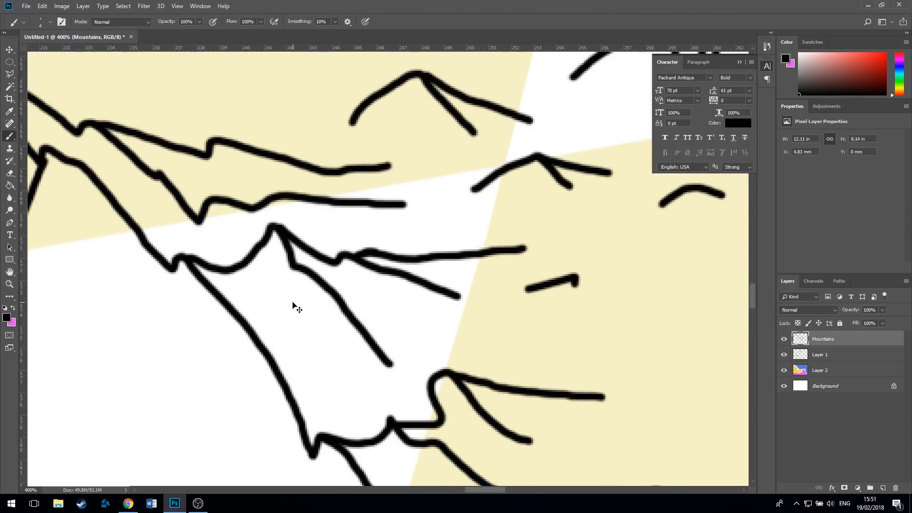
scroll(284, 309, "down", 4)
scroll(373, 290, "up", 3)
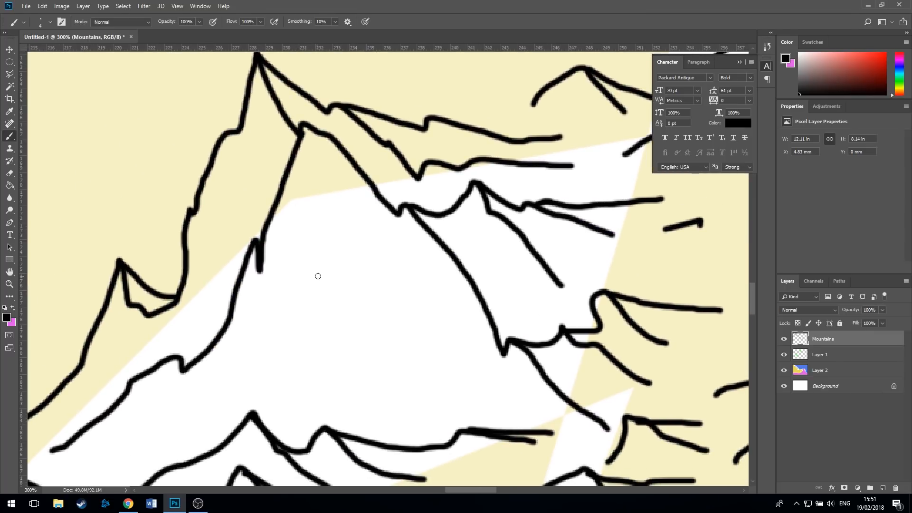
mouse_move(344, 214)
left_mouse_down()
mouse_move(293, 271)
mouse_move(407, 273)
mouse_move(362, 240)
mouse_move(346, 215)
mouse_move(332, 242)
mouse_move(344, 236)
mouse_move(366, 251)
mouse_move(355, 248)
mouse_move(351, 261)
mouse_move(339, 246)
mouse_move(325, 255)
mouse_move(328, 243)
mouse_move(306, 262)
mouse_move(326, 257)
mouse_move(336, 268)
mouse_move(373, 257)
mouse_move(384, 269)
mouse_move(301, 271)
mouse_move(352, 200)
left_mouse_up()
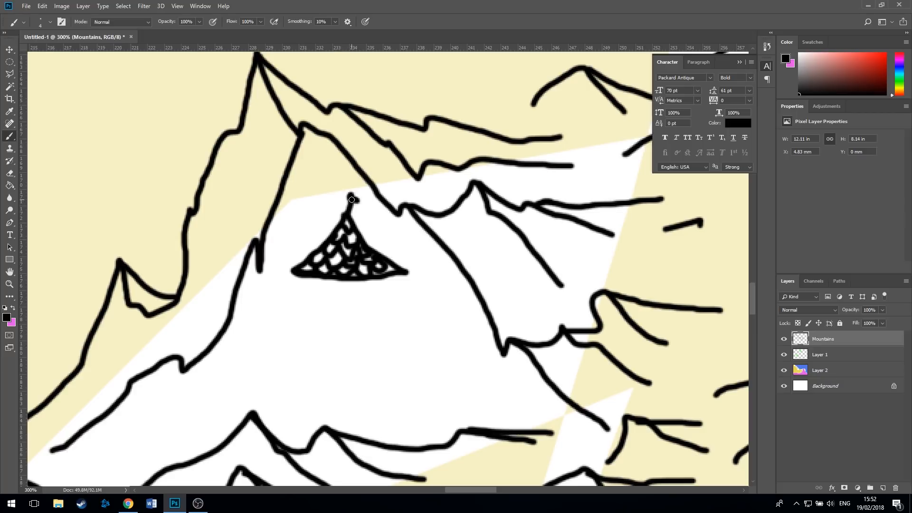
- Draw the tower's walls and base line below the roof, with a shaded arched doorway
left_click_drag(389, 280, 390, 406)
mouse_move(309, 279)
left_mouse_down()
mouse_move(313, 408)
mouse_move(335, 387)
mouse_move(346, 408)
mouse_move(332, 383)
mouse_move(345, 376)
mouse_move(333, 377)
mouse_move(327, 399)
mouse_move(342, 380)
mouse_move(353, 410)
mouse_move(390, 405)
left_mouse_up()
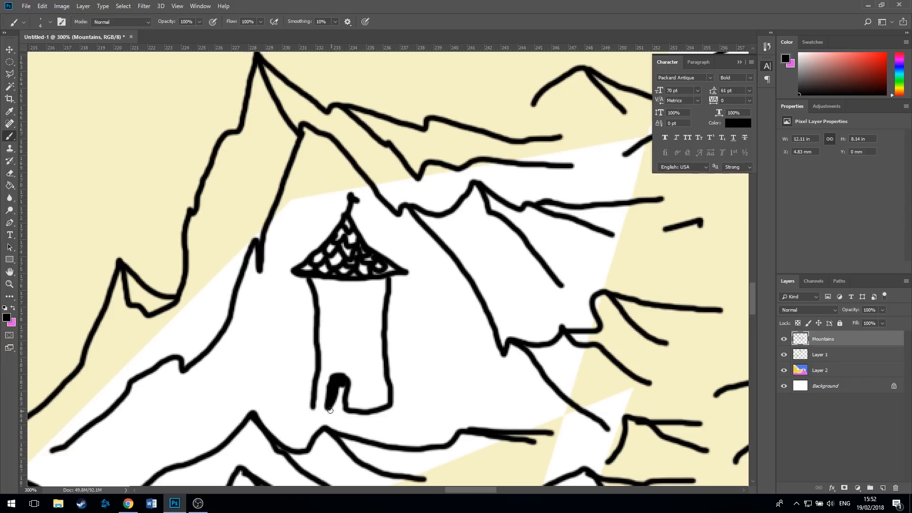
left_click_drag(312, 408, 334, 410)
- Fill the tower walls with brick lines and a round black window
left_click_drag(386, 389, 365, 390)
mouse_move(325, 360)
left_mouse_down()
mouse_move(370, 359)
mouse_move(381, 371)
mouse_move(339, 364)
mouse_move(382, 338)
mouse_move(368, 341)
mouse_move(339, 294)
left_mouse_up()
mouse_move(347, 286)
left_mouse_down()
mouse_move(363, 324)
mouse_move(331, 317)
mouse_move(326, 287)
mouse_move(314, 335)
mouse_move(341, 347)
left_mouse_up()
left_click(333, 315)
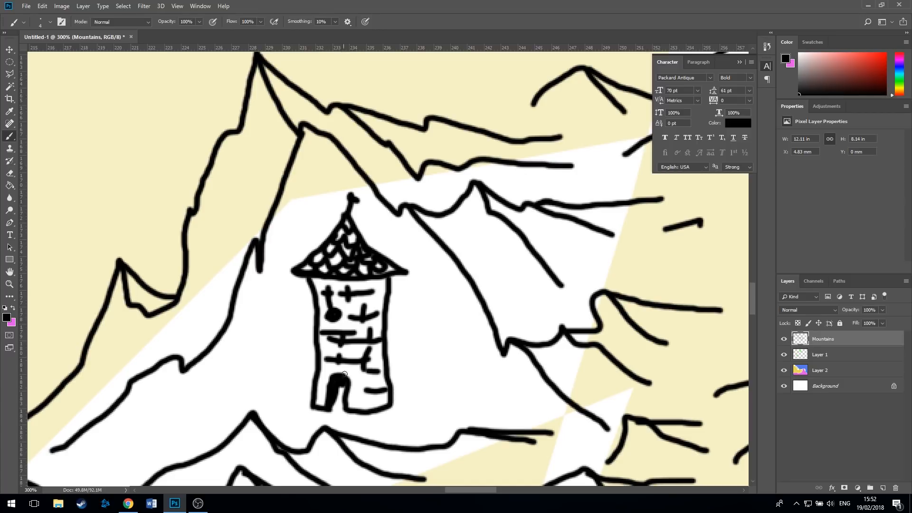
left_click_drag(350, 397, 374, 402)
left_click(362, 405)
left_click(384, 400)
- Draw ground lines on both sides of the tower's base and a small peak to its left
mouse_move(278, 417)
left_mouse_down()
mouse_move(291, 400)
mouse_move(315, 408)
left_mouse_up()
mouse_move(390, 407)
left_mouse_down()
mouse_move(411, 398)
mouse_move(427, 428)
mouse_move(422, 401)
mouse_move(456, 398)
left_mouse_up()
mouse_move(239, 361)
left_mouse_down()
mouse_move(284, 357)
mouse_move(294, 366)
left_mouse_up()
left_click_drag(260, 341, 298, 350)
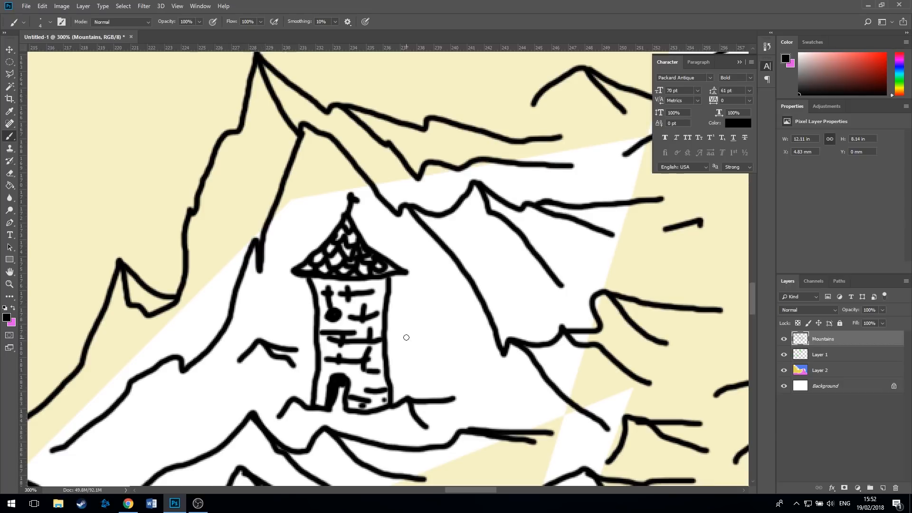
- Draw a cliff-like ridge with steep descending lines along the lower white strip between yellow and pink, adding small hills below it
key("ctrl+minus")
key("ctrl+minus")
key("ctrl+minus")
key("ctrl+minus")
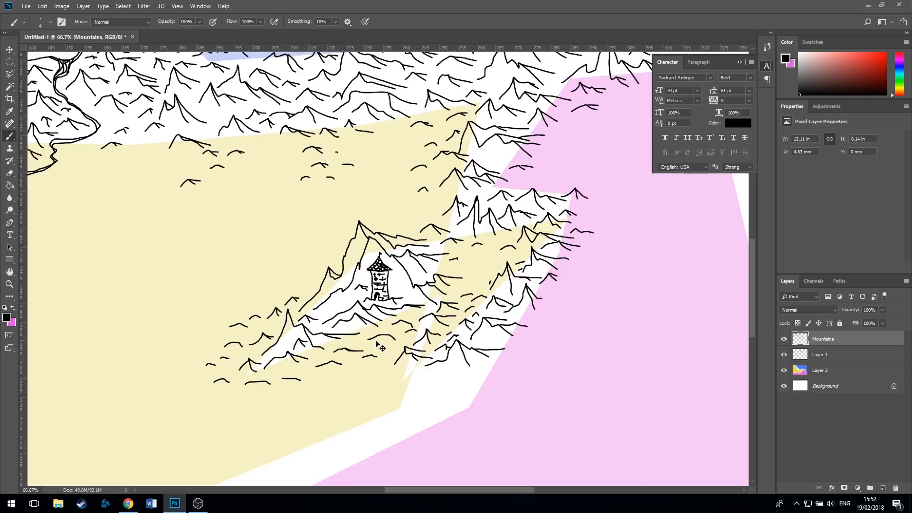
key("ctrl+minus")
key("ctrl+minus")
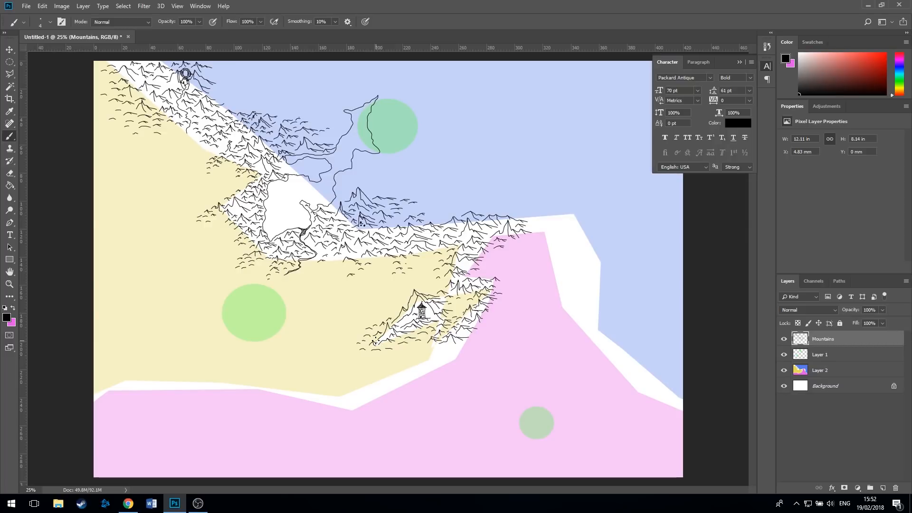
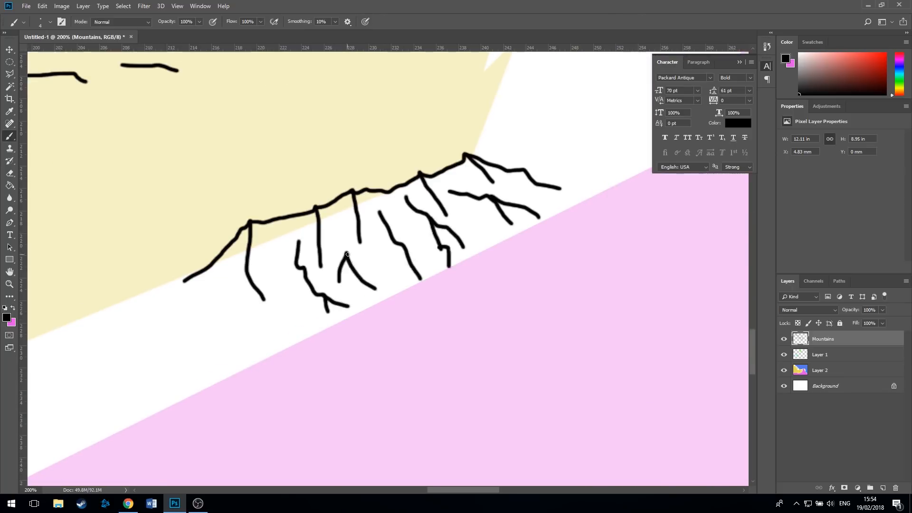
left_click_drag(143, 309, 231, 257)
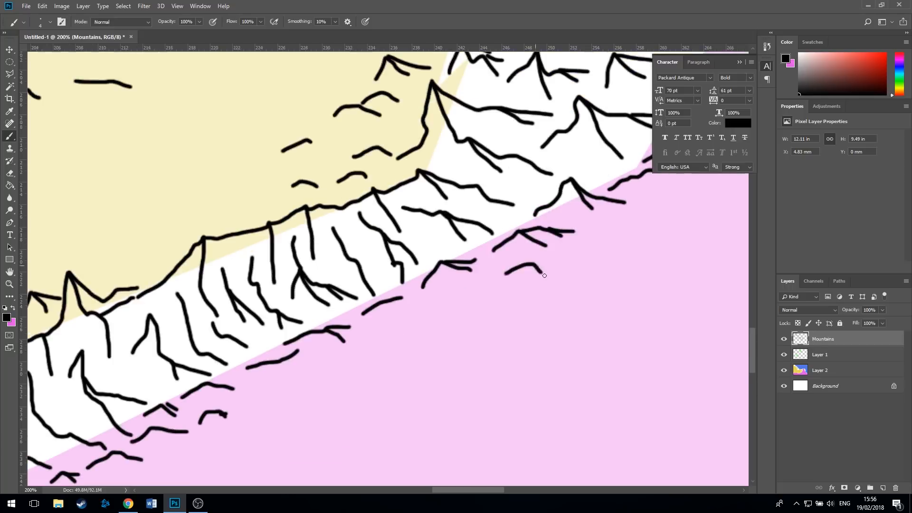
- Continue the cliff ridge left along the yellow-pink border, with peaks above and hills in pink, ending at a pointed peak
left_click_drag(420, 351, 438, 352)
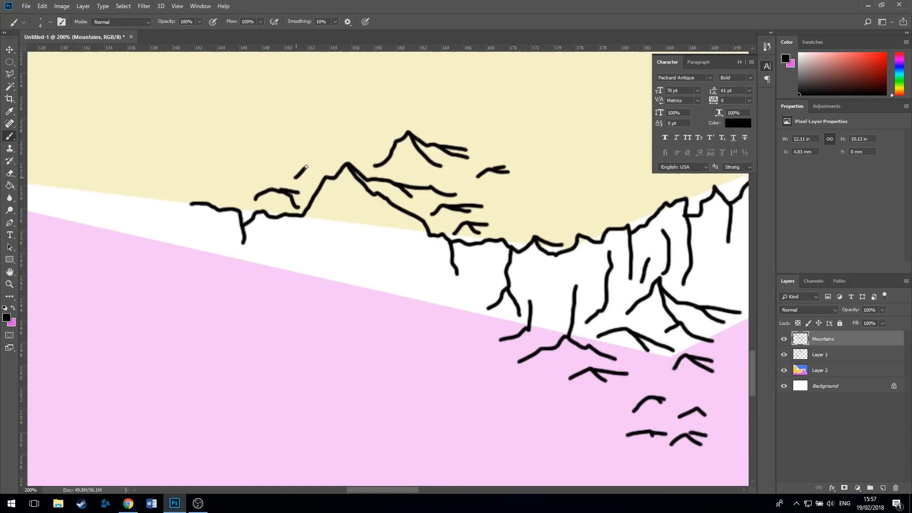
mouse_move(257, 247)
left_mouse_down()
mouse_move(367, 257)
mouse_move(475, 295)
left_mouse_up()
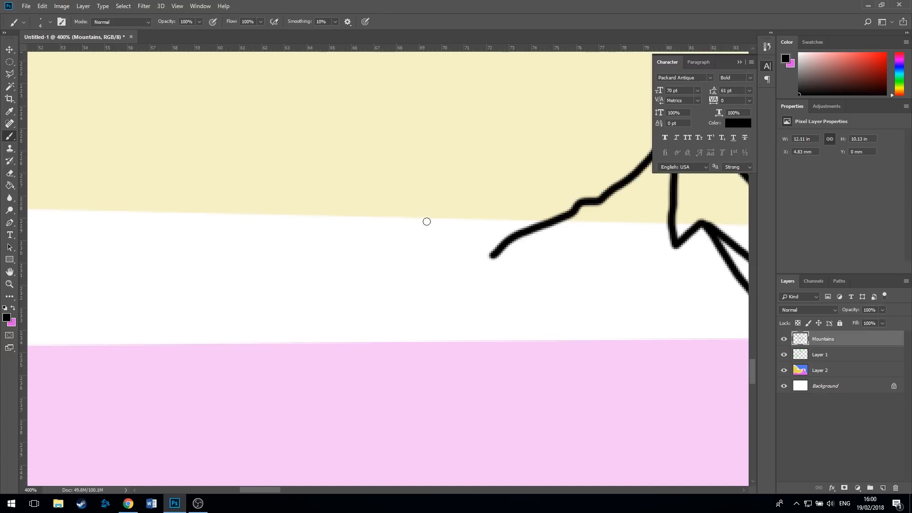
scroll(435, 228, "down", 8)
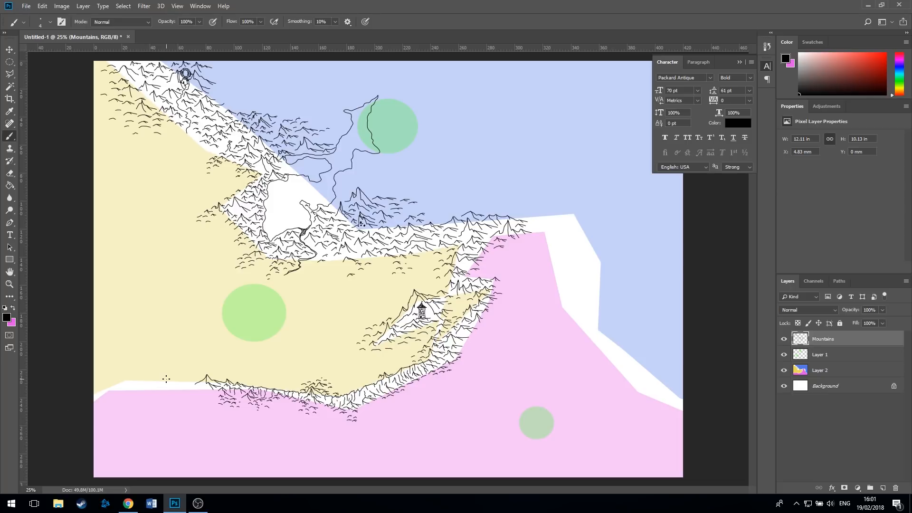
- Draw a small tiled spire topped with a cross in the yellow region, left of the ridge's last peak
key("ctrl+plus")
key("ctrl+plus")
key("ctrl+plus")
key("ctrl+plus")
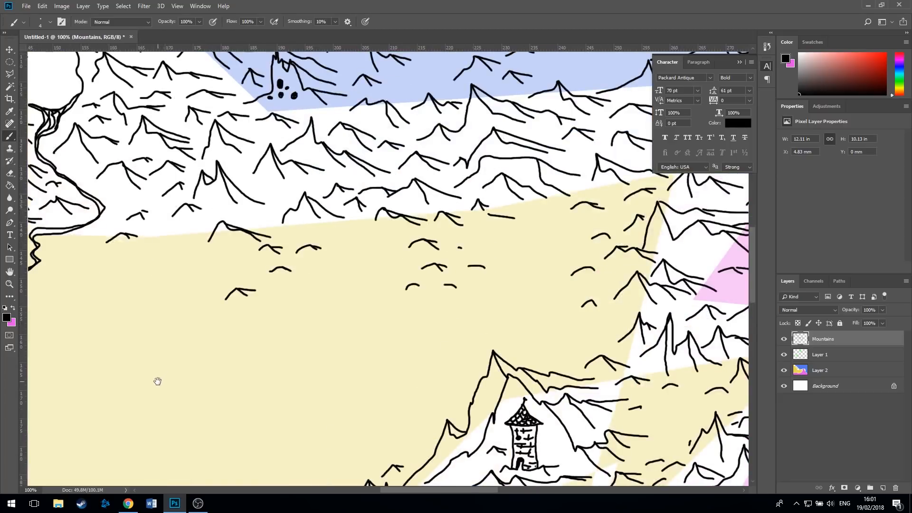
left_click_drag(157, 381, 407, 205)
key("ctrl+plus")
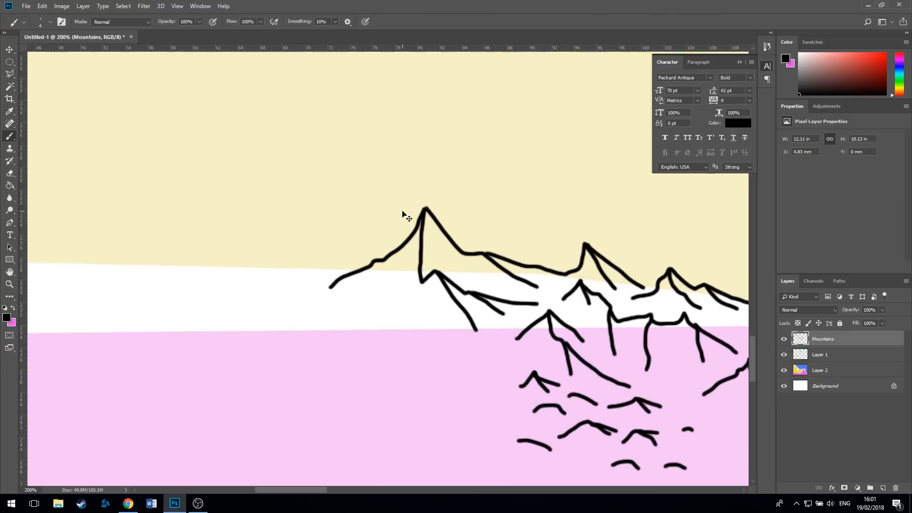
key("ctrl+minus")
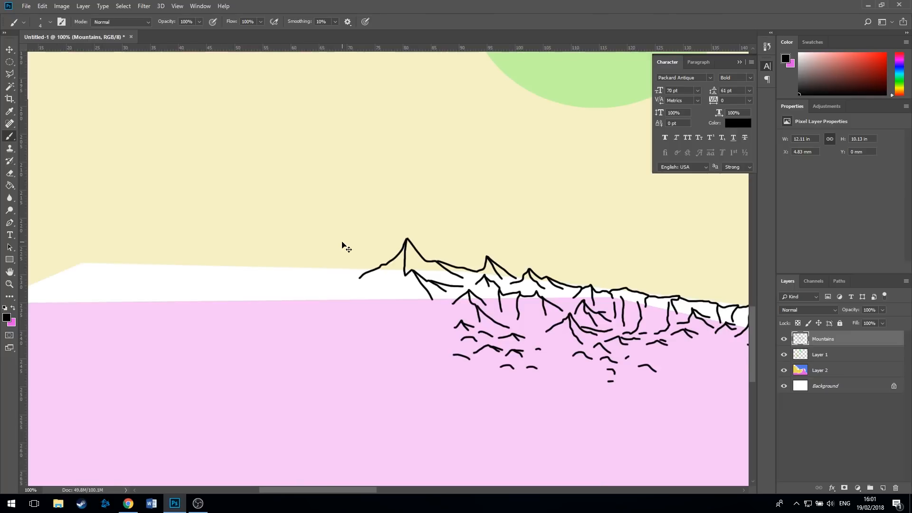
key("ctrl+plus")
key("ctrl+plus")
left_click_drag(324, 241, 470, 275)
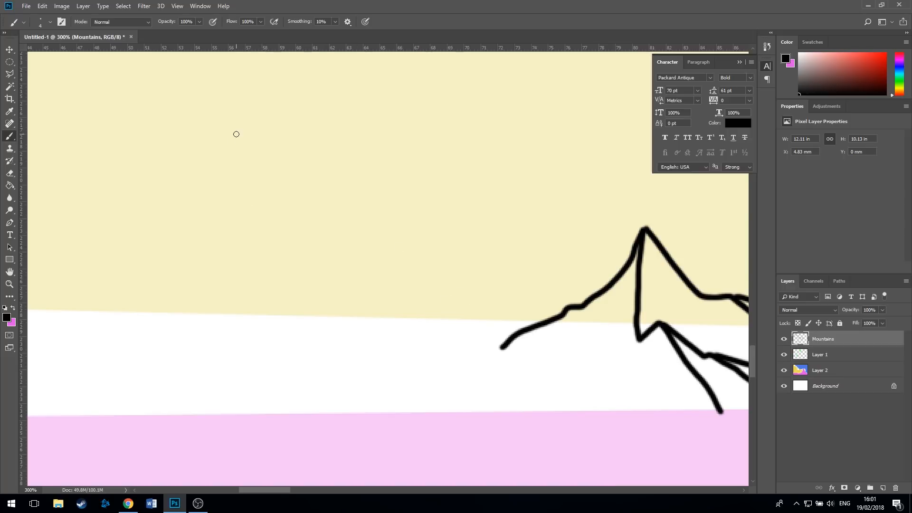
mouse_move(246, 130)
left_mouse_down()
mouse_move(212, 175)
mouse_move(271, 177)
mouse_move(248, 130)
mouse_move(257, 147)
mouse_move(238, 141)
mouse_move(235, 154)
mouse_move(248, 152)
mouse_move(257, 159)
mouse_move(238, 156)
mouse_move(242, 168)
mouse_move(259, 170)
mouse_move(262, 161)
mouse_move(225, 164)
mouse_move(226, 174)
mouse_move(264, 174)
left_mouse_up()
mouse_move(244, 132)
left_mouse_down()
mouse_move(251, 97)
mouse_move(255, 116)
mouse_move(237, 107)
mouse_move(257, 109)
left_mouse_up()
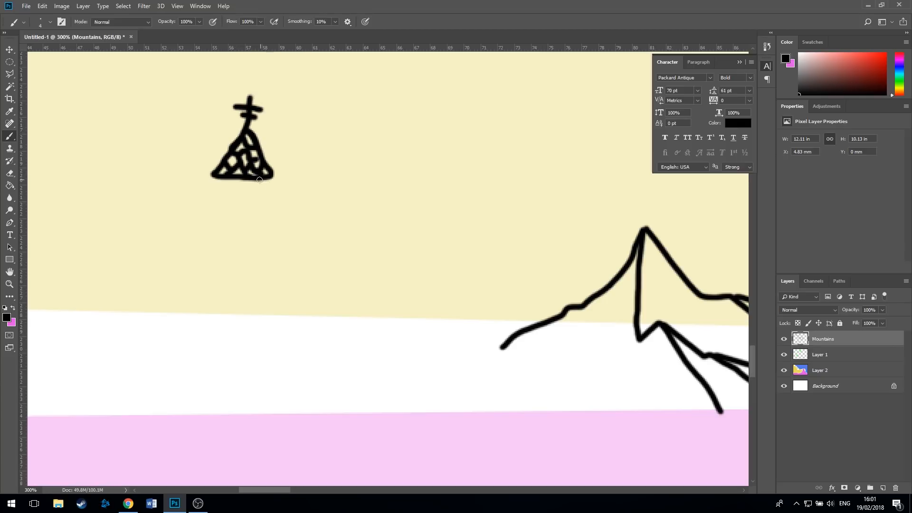
- Draw the church tower below the spire with brick marks, two dark windows and an arched base
mouse_move(265, 180)
left_mouse_down()
mouse_move(270, 302)
mouse_move(218, 299)
mouse_move(209, 286)
mouse_move(220, 178)
mouse_move(243, 195)
mouse_move(239, 217)
mouse_move(244, 198)
mouse_move(236, 259)
mouse_move(252, 209)
mouse_move(252, 191)
mouse_move(225, 193)
left_mouse_up()
left_click_drag(215, 204, 226, 208)
left_click_drag(214, 219, 223, 221)
mouse_move(220, 275)
left_mouse_down()
mouse_move(229, 296)
mouse_move(252, 279)
mouse_move(249, 297)
mouse_move(264, 294)
mouse_move(243, 292)
mouse_move(247, 305)
mouse_move(257, 301)
mouse_move(206, 302)
mouse_move(208, 356)
mouse_move(217, 330)
mouse_move(234, 318)
mouse_move(258, 324)
mouse_move(264, 355)
mouse_move(268, 303)
mouse_move(234, 314)
left_mouse_up()
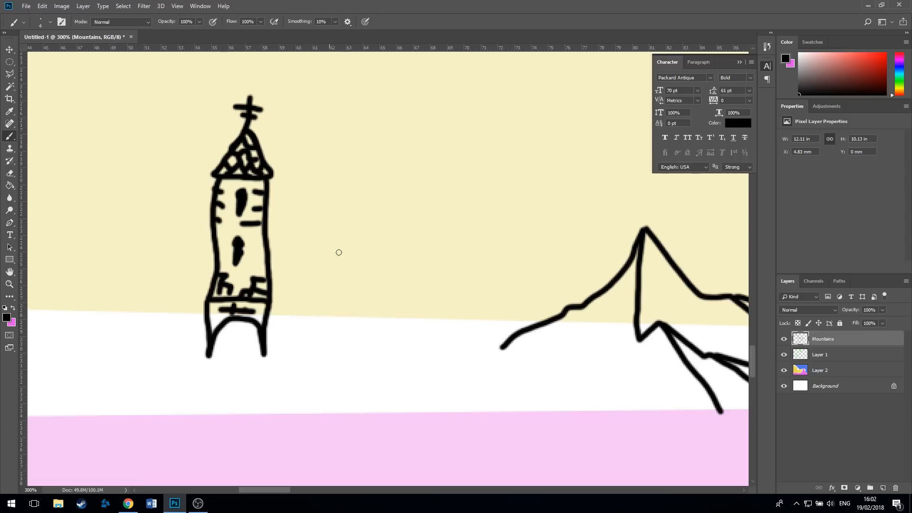
- Draw the church's long tiled roof extending right from the tower, with a ridge band along its upper edge
mouse_move(267, 203)
left_mouse_down()
mouse_move(352, 210)
mouse_move(402, 202)
mouse_move(421, 255)
mouse_move(269, 250)
left_mouse_up()
mouse_move(398, 205)
left_mouse_down()
mouse_move(266, 212)
mouse_move(268, 221)
mouse_move(309, 227)
mouse_move(407, 218)
mouse_move(404, 230)
mouse_move(372, 240)
mouse_move(369, 229)
mouse_move(359, 236)
mouse_move(341, 226)
mouse_move(329, 237)
mouse_move(286, 239)
mouse_move(278, 231)
mouse_move(267, 238)
mouse_move(294, 248)
mouse_move(269, 244)
mouse_move(290, 238)
mouse_move(301, 251)
mouse_move(307, 241)
mouse_move(341, 246)
mouse_move(351, 235)
mouse_move(351, 245)
mouse_move(367, 246)
mouse_move(411, 238)
mouse_move(385, 252)
mouse_move(316, 252)
left_mouse_up()
left_click_drag(401, 246, 413, 261)
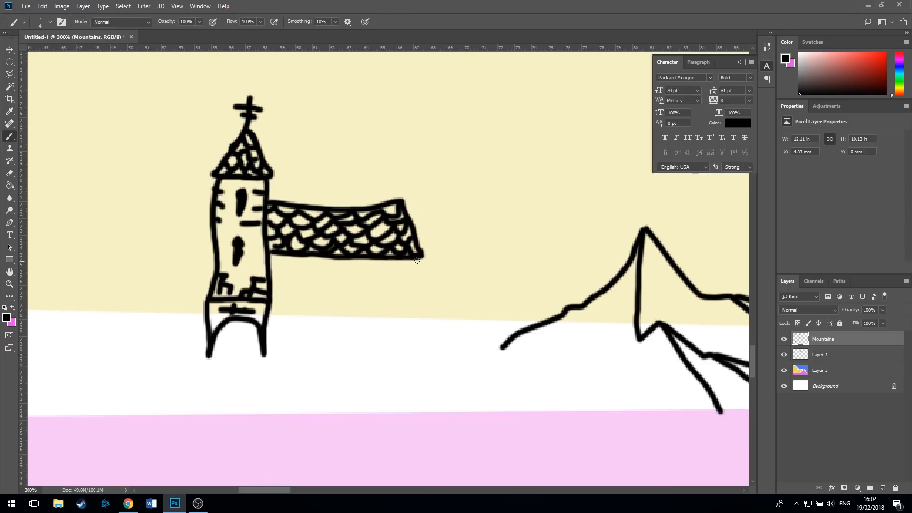
mouse_move(404, 195)
left_mouse_down()
mouse_move(406, 202)
mouse_move(394, 193)
mouse_move(275, 196)
left_mouse_up()
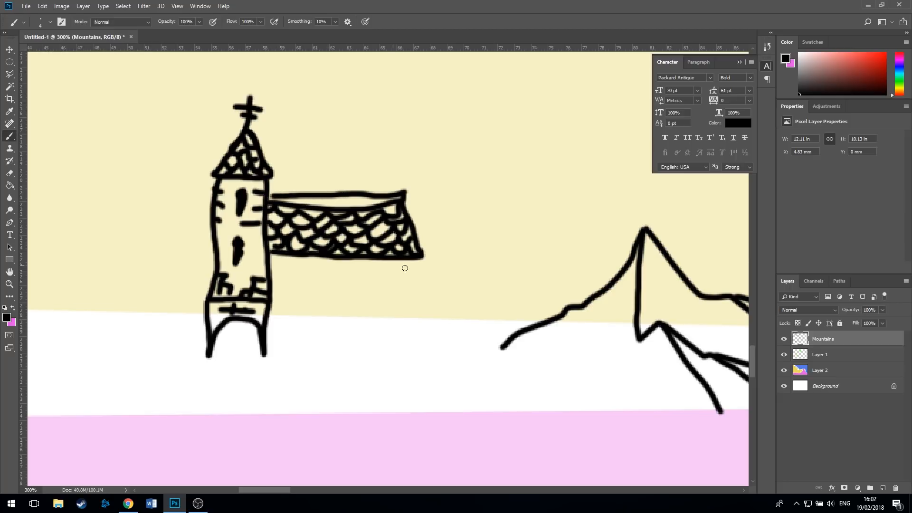
- Draw the church's nave wall beneath the tiled roof, with a projecting eave, corner bricks and four dark windows
mouse_move(420, 257)
left_mouse_down()
mouse_move(434, 257)
mouse_move(418, 265)
mouse_move(275, 263)
left_mouse_up()
mouse_move(421, 270)
left_mouse_down()
mouse_move(421, 307)
mouse_move(275, 305)
mouse_move(283, 281)
mouse_move(287, 298)
left_mouse_up()
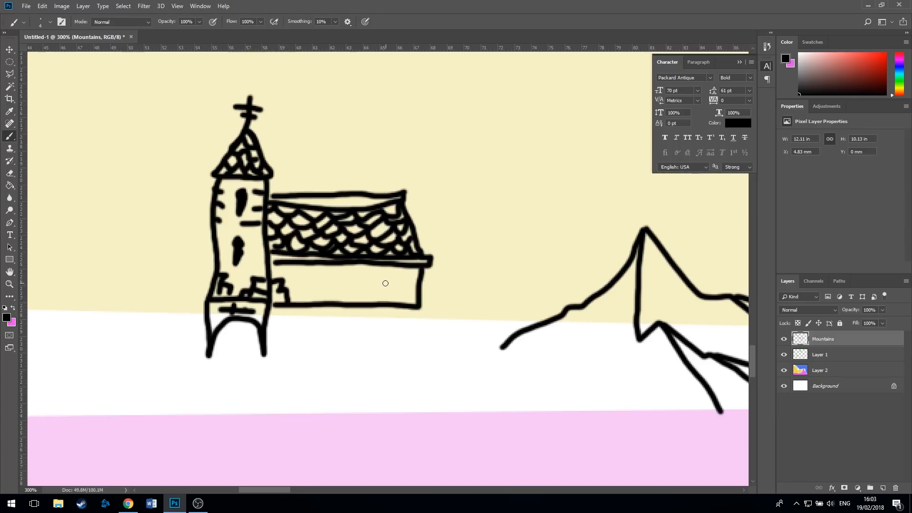
mouse_move(391, 288)
left_mouse_down()
mouse_move(393, 276)
mouse_move(385, 290)
mouse_move(391, 276)
mouse_move(385, 286)
mouse_move(385, 275)
mouse_move(356, 270)
mouse_move(357, 289)
mouse_move(356, 277)
mouse_move(323, 268)
mouse_move(321, 294)
mouse_move(322, 269)
mouse_move(319, 293)
mouse_move(303, 271)
mouse_move(299, 286)
mouse_move(303, 270)
mouse_move(298, 295)
mouse_move(303, 282)
left_mouse_up()
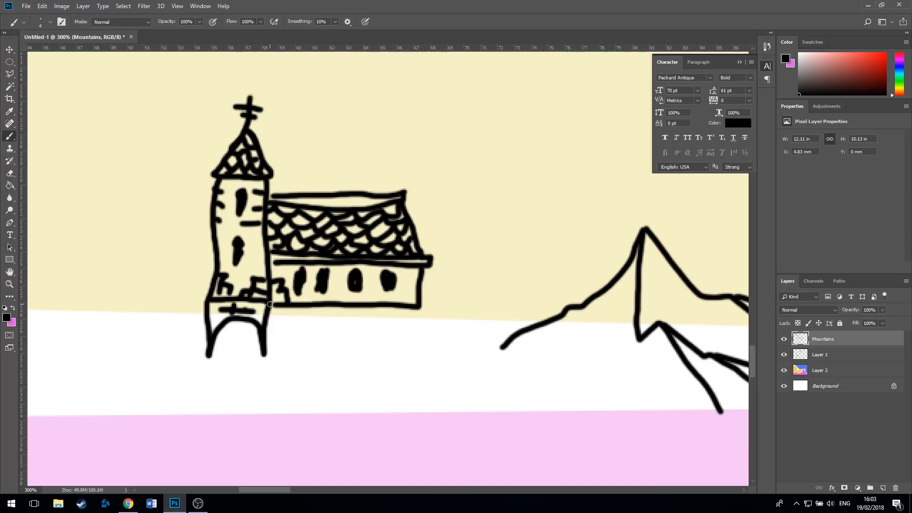
- Draw three arches supporting the nave and add brick marks to the arches, pillars and wall corner
mouse_move(265, 354)
left_mouse_down()
mouse_move(288, 320)
mouse_move(313, 318)
mouse_move(322, 322)
mouse_move(325, 355)
mouse_move(339, 353)
mouse_move(338, 327)
mouse_move(362, 321)
mouse_move(384, 329)
mouse_move(384, 357)
mouse_move(394, 355)
mouse_move(393, 325)
mouse_move(412, 323)
mouse_move(424, 357)
mouse_move(421, 309)
left_mouse_up()
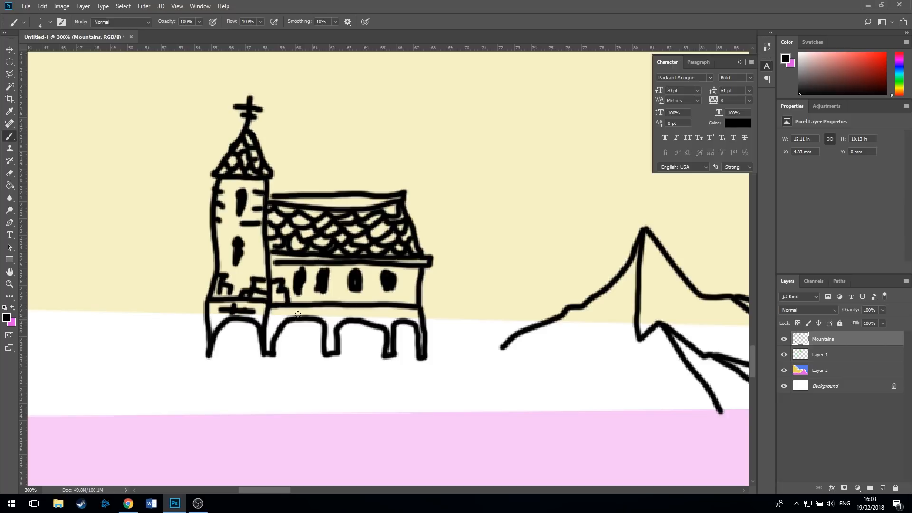
left_click_drag(333, 315, 393, 314)
mouse_move(321, 311)
left_mouse_down()
mouse_move(270, 312)
mouse_move(268, 331)
left_mouse_up()
mouse_move(327, 335)
left_mouse_down()
mouse_move(332, 309)
mouse_move(350, 320)
mouse_move(373, 309)
mouse_move(376, 323)
mouse_move(409, 324)
left_mouse_up()
mouse_move(417, 290)
left_mouse_down()
mouse_move(400, 295)
mouse_move(405, 304)
mouse_move(417, 285)
left_mouse_up()
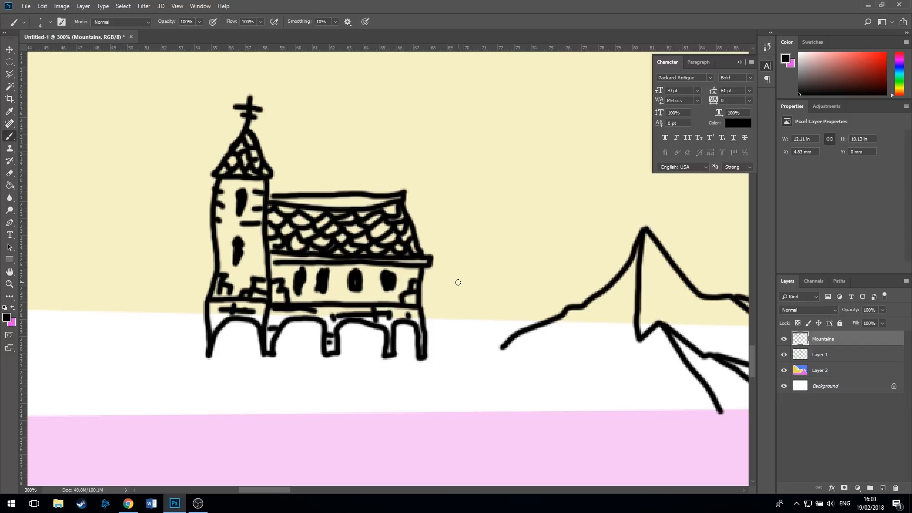
- Draw mountains in the yellow region right of the church: a pointed peak beside the nave and a longer range behind it
mouse_move(421, 304)
left_mouse_down()
mouse_move(463, 272)
mouse_move(484, 220)
mouse_move(489, 278)
mouse_move(520, 306)
left_mouse_up()
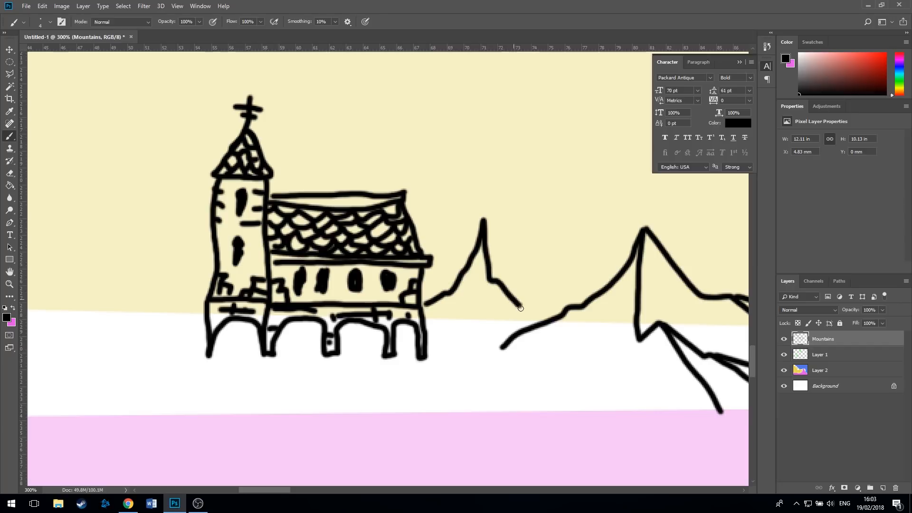
mouse_move(483, 220)
left_mouse_down()
mouse_move(504, 248)
mouse_move(553, 255)
mouse_move(593, 280)
left_mouse_up()
left_click_drag(551, 251, 591, 262)
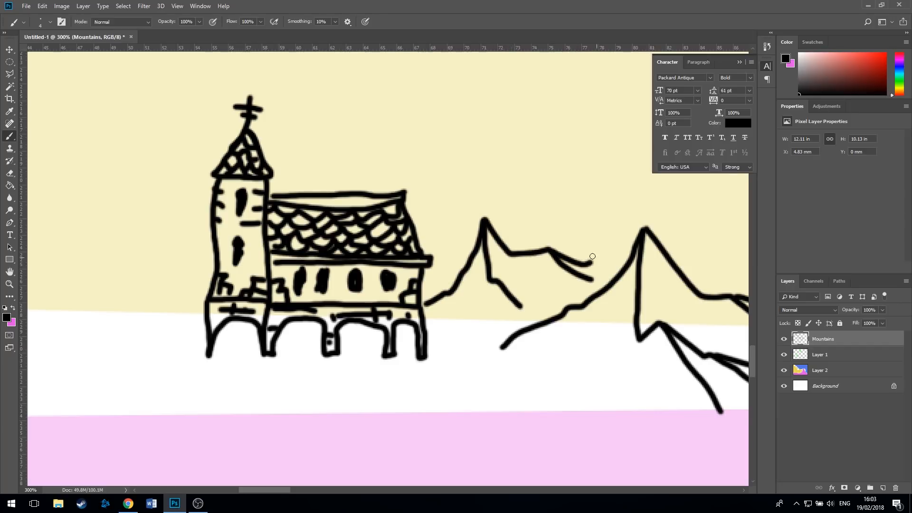
mouse_move(417, 227)
left_mouse_down()
mouse_move(477, 162)
mouse_move(522, 220)
mouse_move(551, 232)
left_mouse_up()
mouse_move(476, 161)
left_mouse_down()
mouse_move(548, 187)
mouse_move(553, 214)
mouse_move(607, 226)
left_mouse_up()
mouse_move(544, 195)
left_mouse_down()
mouse_move(574, 187)
mouse_move(628, 195)
left_mouse_up()
mouse_move(613, 219)
left_mouse_down()
mouse_move(623, 212)
mouse_move(665, 216)
left_mouse_up()
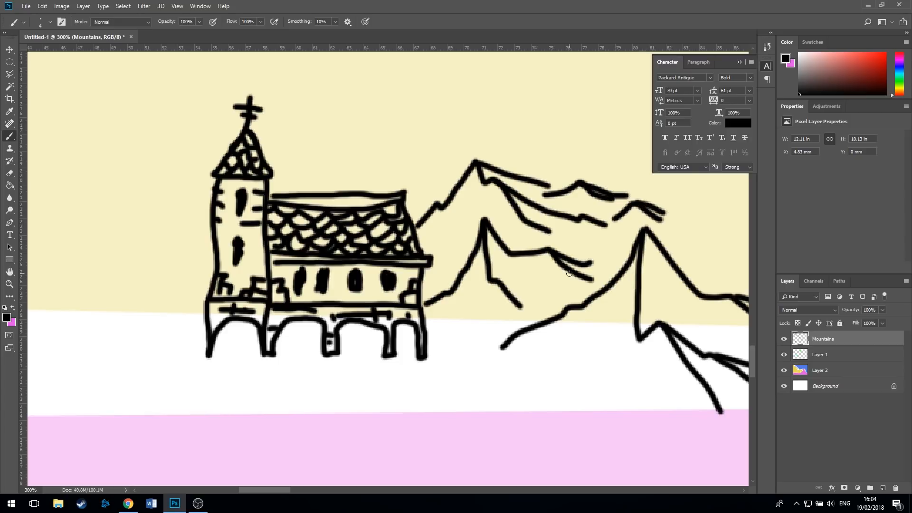
- Draw a low ridge beside the church's base and rocky cliff lines running down from its arches into the pink region
mouse_move(404, 376)
left_mouse_down()
mouse_move(449, 351)
mouse_move(499, 387)
left_mouse_up()
left_click_drag(451, 340, 558, 374)
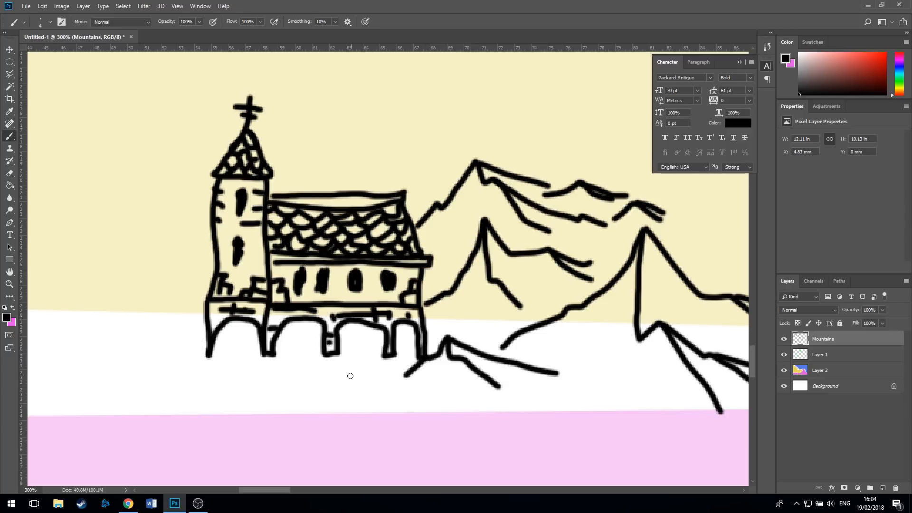
mouse_move(335, 360)
left_mouse_down()
mouse_move(331, 409)
mouse_move(360, 446)
left_mouse_up()
left_click_drag(335, 410, 321, 452)
mouse_move(384, 362)
left_mouse_down()
mouse_move(360, 373)
mouse_move(348, 405)
mouse_move(389, 403)
mouse_move(447, 426)
left_mouse_up()
left_click_drag(425, 382, 492, 428)
mouse_move(270, 358)
left_mouse_down()
mouse_move(269, 391)
mouse_move(227, 437)
left_mouse_up()
left_click_drag(270, 388, 291, 409)
left_click_drag(303, 347, 304, 407)
left_click_drag(211, 359, 172, 442)
left_click_drag(186, 404, 158, 428)
left_click_drag(210, 382, 225, 401)
left_click_drag(241, 341, 241, 369)
- Draw a peak on the white-pink border right of the church cliff, with small hill strokes below in pink
mouse_move(512, 403)
left_mouse_down()
mouse_move(582, 372)
mouse_move(607, 457)
left_mouse_up()
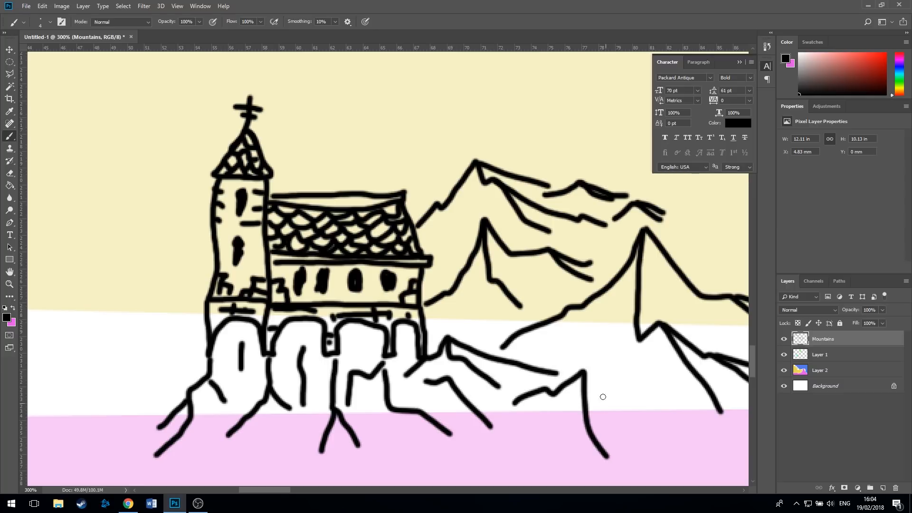
mouse_move(584, 374)
left_mouse_down()
mouse_move(596, 397)
mouse_move(672, 446)
left_mouse_up()
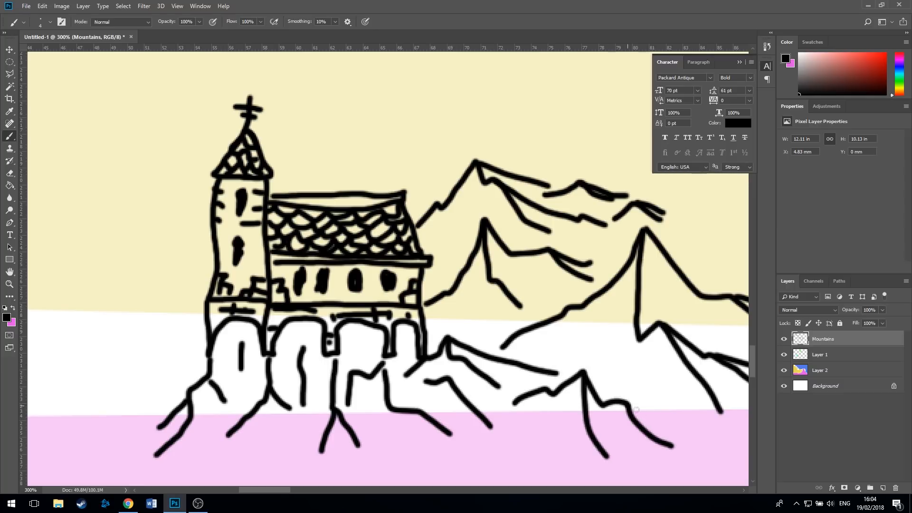
left_click_drag(547, 444, 478, 300)
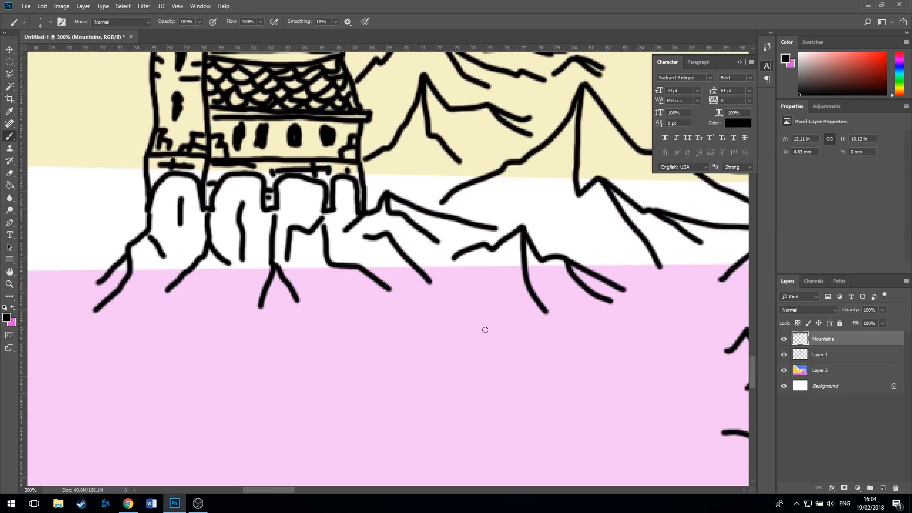
mouse_move(459, 331)
left_mouse_down()
mouse_move(483, 305)
mouse_move(507, 336)
left_mouse_up()
left_click_drag(487, 306, 521, 326)
mouse_move(538, 367)
left_mouse_down()
mouse_move(576, 362)
mouse_move(578, 352)
left_mouse_up()
mouse_move(344, 302)
left_mouse_down()
mouse_move(398, 309)
mouse_move(411, 302)
left_mouse_up()
- Draw a second tower left of the church, with a tiled spire, a double-barred cross, two dark windows and brick marks
mouse_move(232, 293)
left_mouse_down()
mouse_move(494, 358)
mouse_move(573, 351)
left_mouse_up()
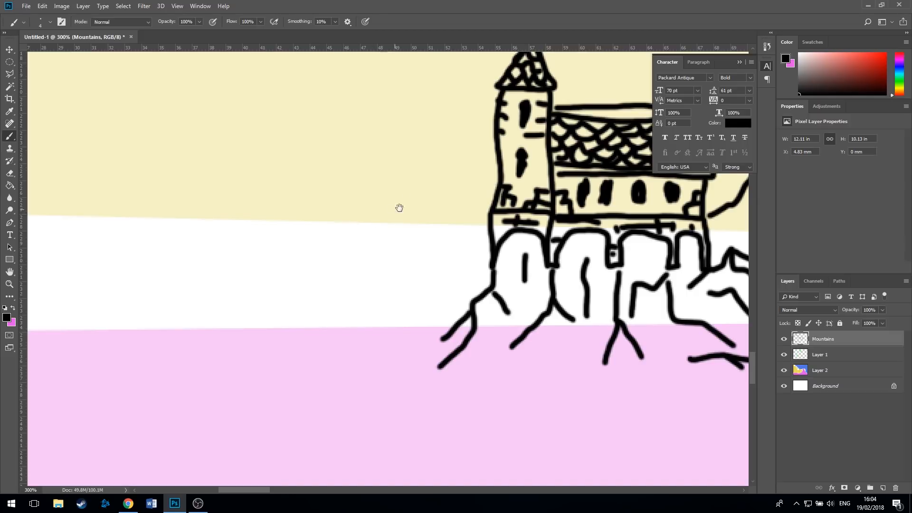
left_click_drag(400, 183, 386, 257)
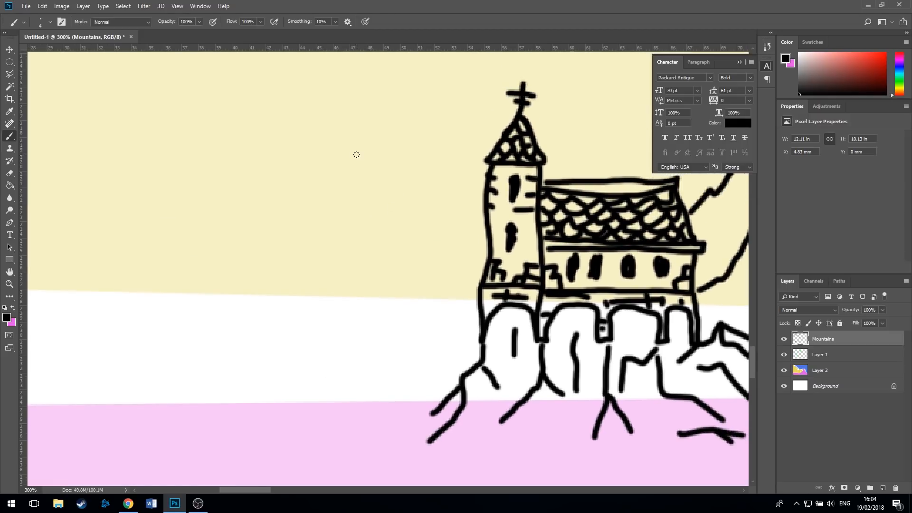
mouse_move(360, 153)
left_mouse_down()
mouse_move(343, 164)
mouse_move(299, 155)
mouse_move(330, 105)
mouse_move(359, 143)
mouse_move(352, 152)
left_mouse_up()
mouse_move(342, 109)
left_mouse_down()
mouse_move(324, 116)
mouse_move(326, 125)
mouse_move(340, 117)
mouse_move(351, 131)
mouse_move(338, 138)
mouse_move(327, 127)
mouse_move(312, 139)
mouse_move(325, 152)
mouse_move(345, 138)
mouse_move(348, 151)
mouse_move(321, 161)
mouse_move(305, 153)
mouse_move(338, 76)
mouse_move(342, 93)
mouse_move(353, 85)
left_mouse_up()
mouse_move(355, 160)
left_mouse_down()
mouse_move(348, 279)
mouse_move(296, 281)
mouse_move(308, 160)
mouse_move(333, 188)
mouse_move(331, 205)
mouse_move(331, 174)
left_mouse_up()
mouse_move(321, 226)
left_mouse_down()
mouse_move(321, 251)
mouse_move(328, 240)
mouse_move(325, 233)
mouse_move(320, 247)
mouse_move(325, 231)
mouse_move(315, 216)
mouse_move(343, 216)
mouse_move(344, 188)
left_mouse_up()
mouse_move(344, 177)
left_mouse_down()
mouse_move(355, 176)
mouse_move(319, 181)
mouse_move(318, 192)
left_mouse_up()
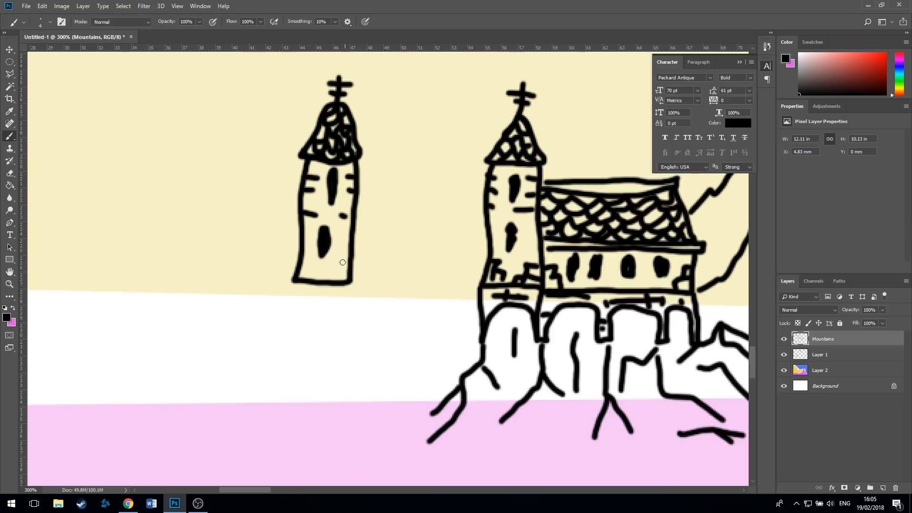
- Add corner bricks to the second tower's lower wall and draw its arched base with brick marks
mouse_move(349, 259)
left_mouse_down()
mouse_move(342, 280)
mouse_move(342, 270)
mouse_move(330, 280)
mouse_move(304, 281)
mouse_move(319, 270)
left_mouse_up()
left_click_drag(318, 271, 315, 281)
mouse_move(351, 284)
left_mouse_down()
mouse_move(343, 342)
mouse_move(336, 317)
mouse_move(324, 315)
mouse_move(293, 340)
mouse_move(294, 284)
mouse_move(341, 297)
left_mouse_up()
mouse_move(309, 305)
left_mouse_down()
mouse_move(341, 305)
mouse_move(332, 291)
left_mouse_up()
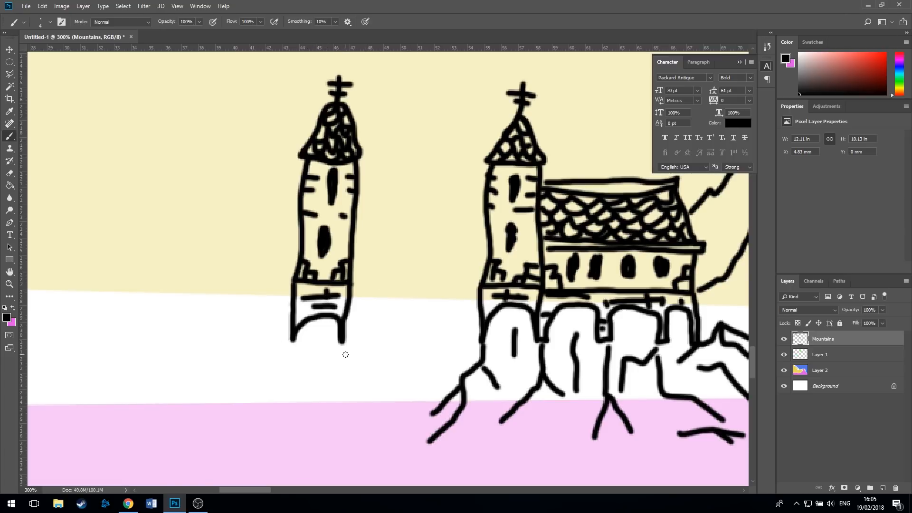
- Draw branching rock lines down from the second tower's base into the pink region
mouse_move(341, 342)
left_mouse_down()
mouse_move(355, 370)
mouse_move(353, 442)
mouse_move(359, 428)
mouse_move(382, 438)
left_mouse_up()
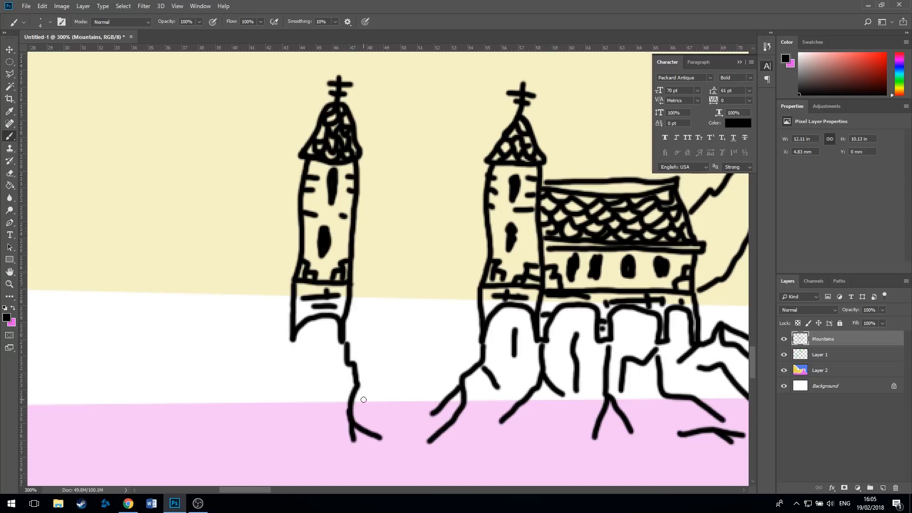
left_click_drag(358, 388, 380, 413)
mouse_move(319, 334)
left_mouse_down()
mouse_move(312, 359)
mouse_move(326, 414)
mouse_move(315, 446)
left_mouse_up()
left_click_drag(328, 387, 328, 423)
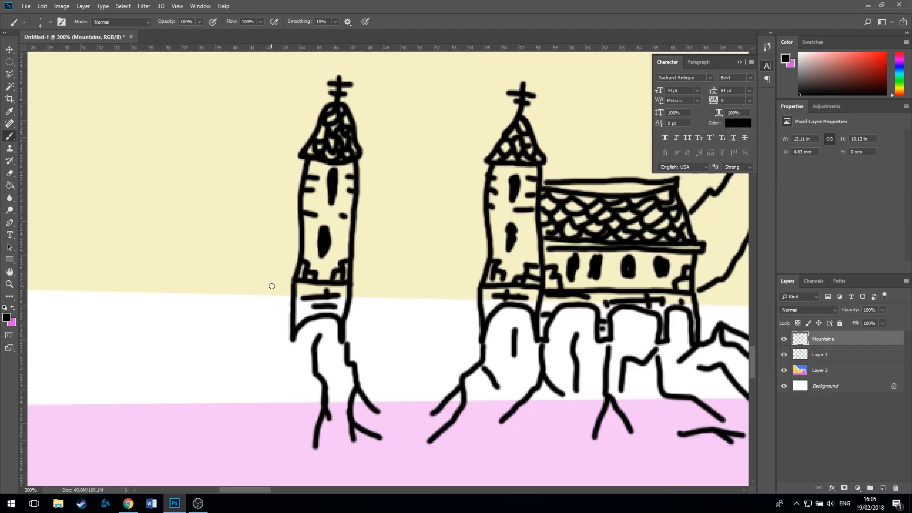
- Extend the cliff ridge left from the second tower, with rock faces, a small peak and a hill in pink
mouse_move(288, 279)
left_mouse_down()
mouse_move(227, 261)
mouse_move(220, 348)
left_mouse_up()
left_click_drag(287, 278, 292, 280)
left_click_drag(233, 311, 273, 398)
left_click_drag(262, 364, 289, 397)
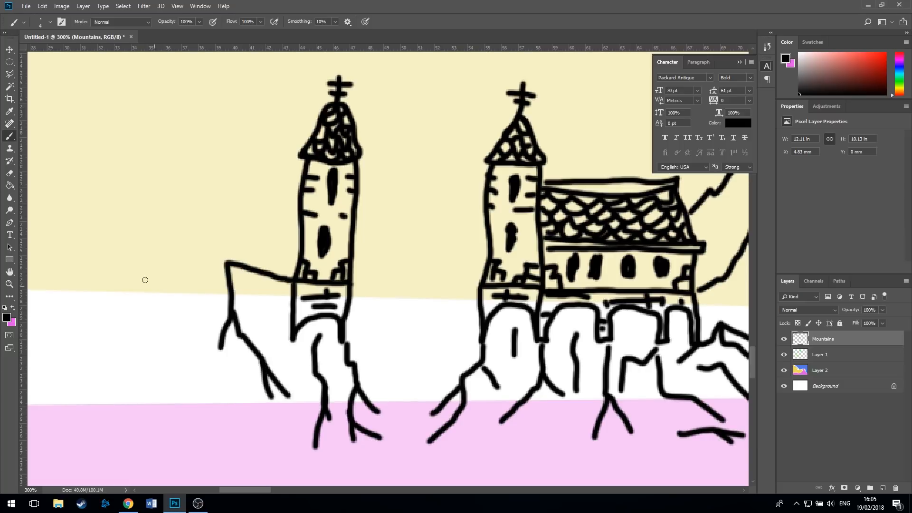
mouse_move(81, 259)
left_mouse_down()
mouse_move(131, 261)
mouse_move(143, 299)
mouse_move(136, 366)
left_mouse_up()
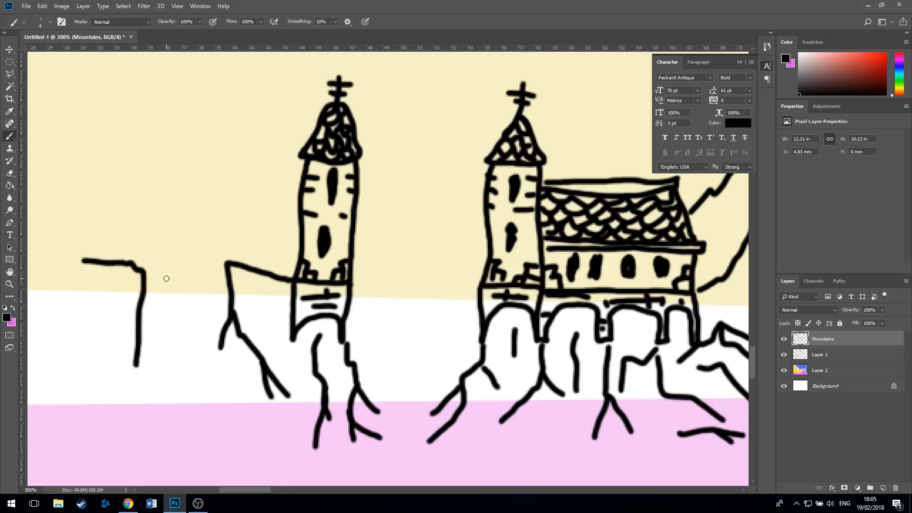
left_click_drag(146, 285, 226, 262)
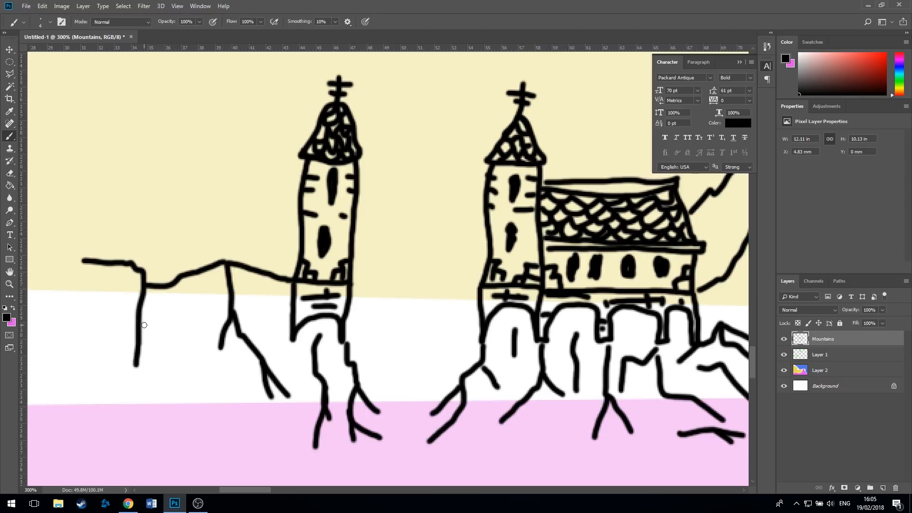
mouse_move(138, 326)
left_mouse_down()
mouse_move(164, 342)
mouse_move(197, 389)
left_mouse_up()
mouse_move(179, 411)
left_mouse_down()
mouse_move(223, 389)
mouse_move(232, 416)
mouse_move(281, 421)
left_mouse_up()
left_click_drag(234, 438, 287, 445)
- Draw several small background peaks in the yellow region, above the ridge left of the second tower
mouse_move(105, 233)
left_mouse_down()
mouse_move(134, 223)
mouse_move(161, 197)
mouse_move(184, 232)
left_mouse_up()
mouse_move(164, 194)
left_mouse_down()
mouse_move(212, 222)
mouse_move(233, 215)
left_mouse_up()
left_click(217, 250)
mouse_move(227, 245)
left_mouse_down()
mouse_move(249, 230)
mouse_move(275, 259)
left_mouse_up()
left_click_drag(249, 232, 280, 245)
mouse_move(229, 180)
left_mouse_down()
mouse_move(241, 152)
mouse_move(278, 204)
left_mouse_up()
left_click_drag(242, 153, 299, 181)
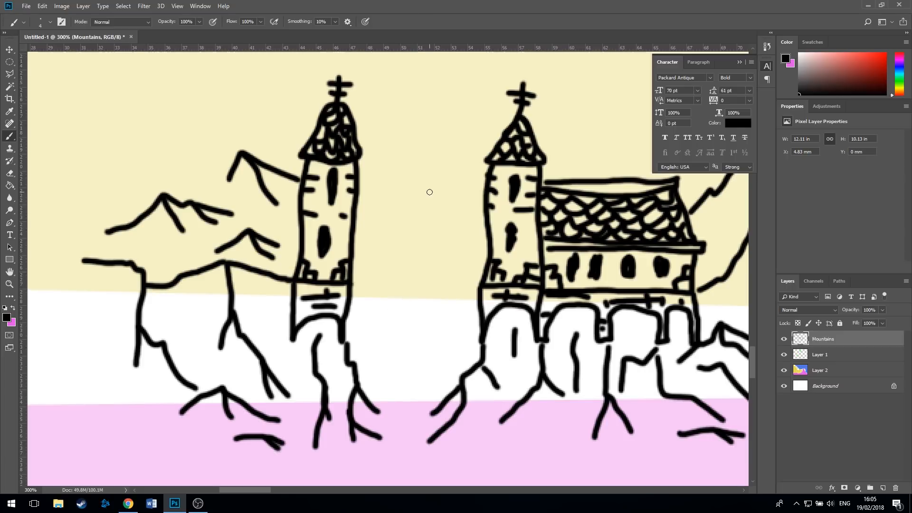
- Draw a peaked double-line beam spanning the gap between the two towers
mouse_move(361, 182)
left_mouse_down()
mouse_move(421, 151)
mouse_move(427, 163)
mouse_move(406, 156)
mouse_move(485, 184)
left_mouse_up()
left_click_drag(427, 161, 485, 203)
left_click_drag(416, 162, 353, 203)
left_click_drag(486, 173, 459, 171)
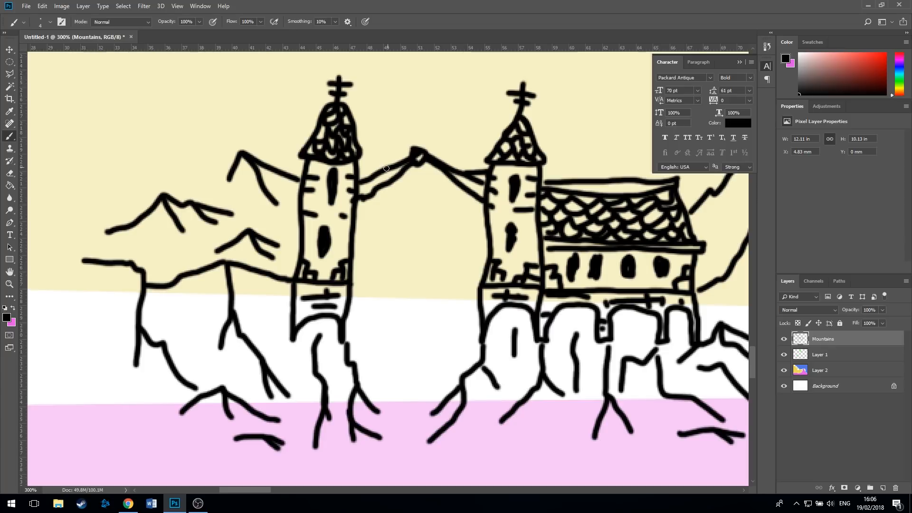
- Draw a small roofed cage with slatted sides hanging by a rope from the beam's peak
mouse_move(373, 169)
left_mouse_down()
mouse_move(356, 168)
mouse_move(392, 168)
mouse_move(421, 193)
mouse_move(420, 219)
mouse_move(399, 245)
mouse_move(438, 249)
mouse_move(420, 218)
left_mouse_up()
mouse_move(434, 252)
left_mouse_down()
mouse_move(436, 284)
mouse_move(398, 282)
mouse_move(404, 246)
mouse_move(436, 260)
mouse_move(410, 269)
mouse_move(437, 273)
mouse_move(407, 273)
mouse_move(436, 278)
left_mouse_up()
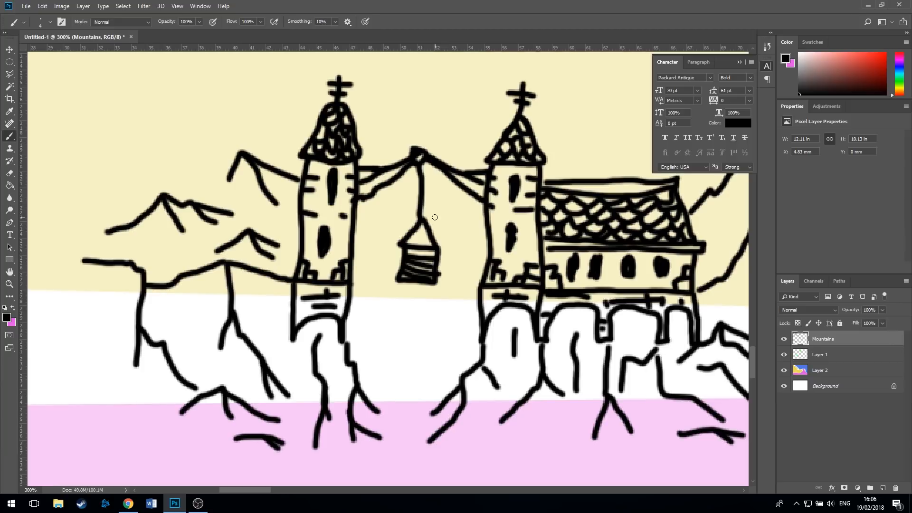
left_click_drag(417, 210, 424, 219)
left_click(436, 278)
- Draw rock lines in the white and pink gap between the two towers, below the hanging cage
left_click_drag(367, 352, 397, 383)
mouse_move(454, 367)
left_mouse_down()
mouse_move(428, 383)
mouse_move(429, 361)
mouse_move(472, 364)
left_mouse_up()
left_click_drag(376, 386, 397, 422)
mouse_move(394, 436)
left_mouse_down()
mouse_move(402, 432)
mouse_move(417, 460)
left_mouse_up()
left_click(423, 398)
left_click_drag(424, 405, 419, 430)
mouse_move(508, 417)
left_mouse_down()
mouse_move(488, 302)
mouse_move(495, 353)
left_mouse_up()
mouse_move(329, 298)
left_mouse_down()
mouse_move(361, 312)
mouse_move(338, 305)
left_mouse_up()
- Draw a long winding line through the yellow region that ends at the church's roof
key("ctrl+minus")
key("ctrl+minus")
key("ctrl+minus")
key("ctrl+r")
key("ctrl+minus")
key("ctrl+minus")
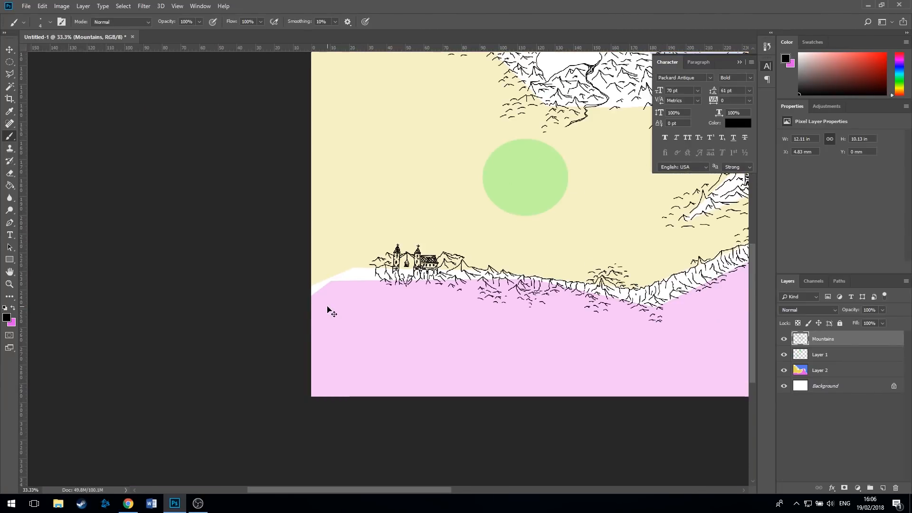
key("ctrl+minus")
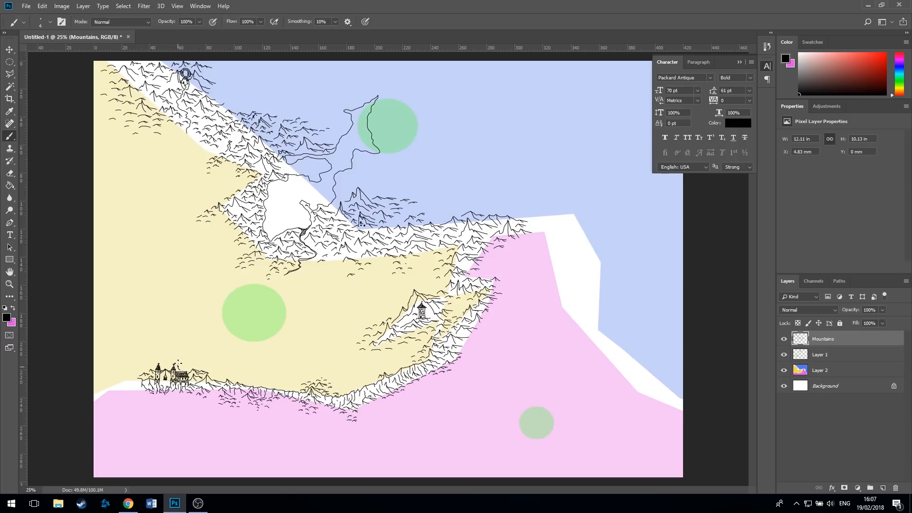
left_click_drag(199, 357, 232, 360)
scroll(308, 360, "up", 5)
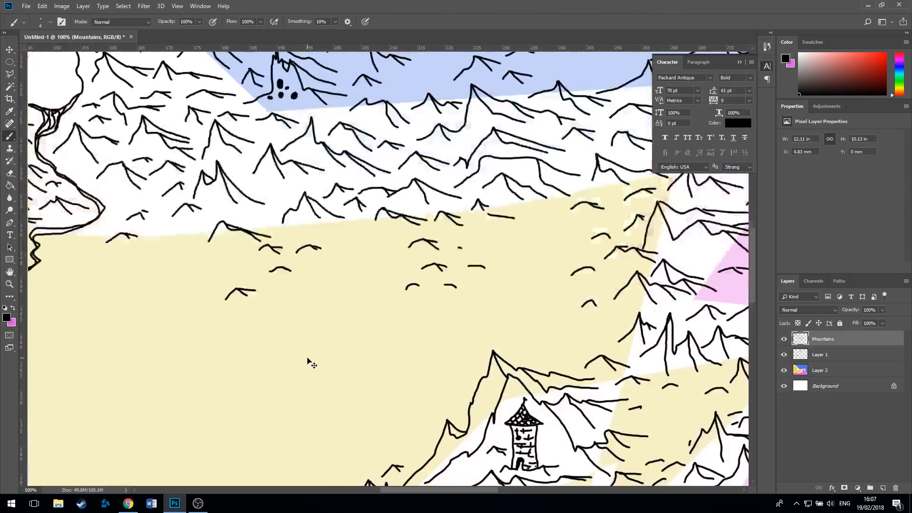
mouse_move(143, 362)
left_mouse_down()
mouse_move(454, 259)
mouse_move(372, 318)
mouse_move(363, 361)
mouse_move(346, 300)
mouse_move(515, 164)
mouse_move(452, 211)
mouse_move(320, 242)
left_mouse_up()
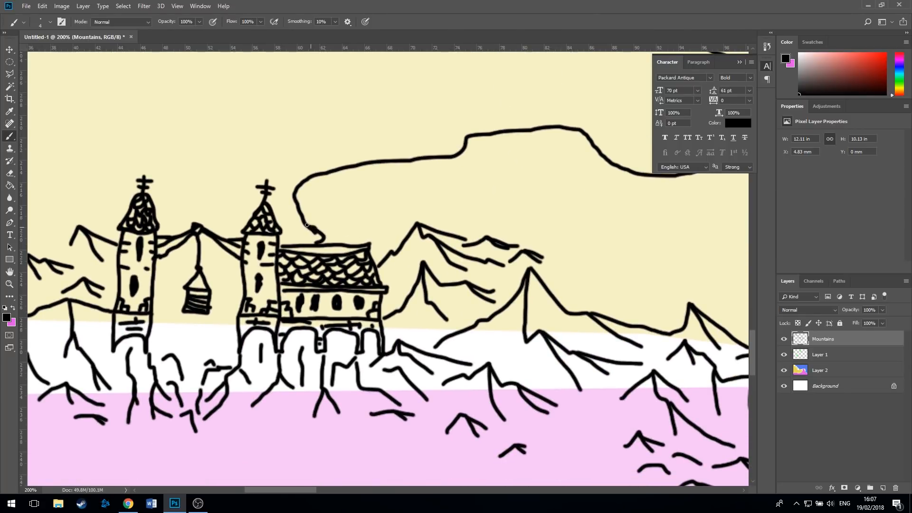
left_click_drag(310, 229, 317, 242)
- Erase the loose rock lines below the hanging cage, keeping those attached to the two towers' cliffs
scroll(344, 275, "left", 5)
scroll(344, 275, "down", 3)
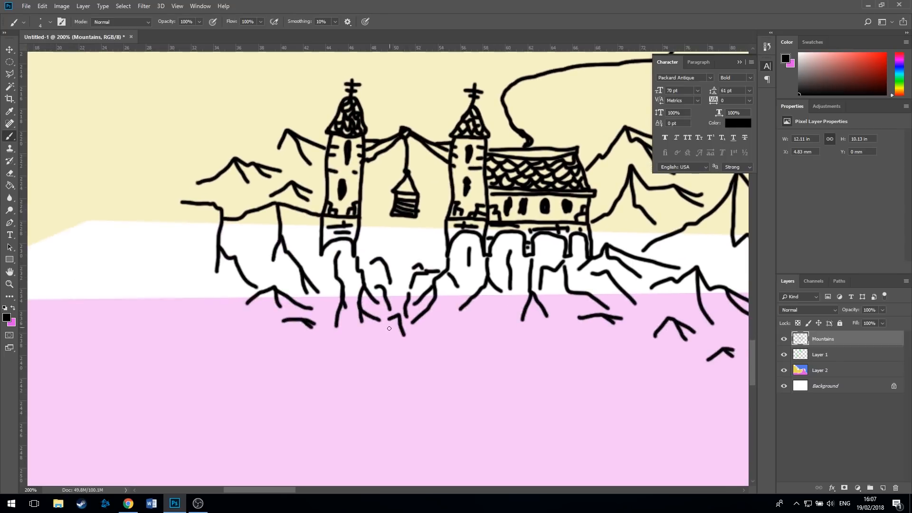
left_click(9, 173)
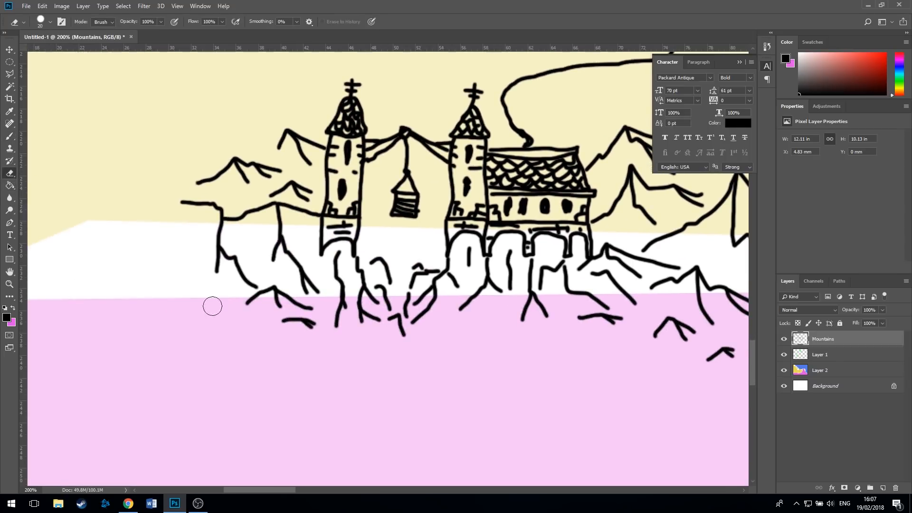
left_click_drag(397, 348, 394, 323)
mouse_move(393, 315)
left_mouse_down()
mouse_move(378, 283)
mouse_move(387, 271)
mouse_move(377, 259)
mouse_move(418, 263)
left_mouse_up()
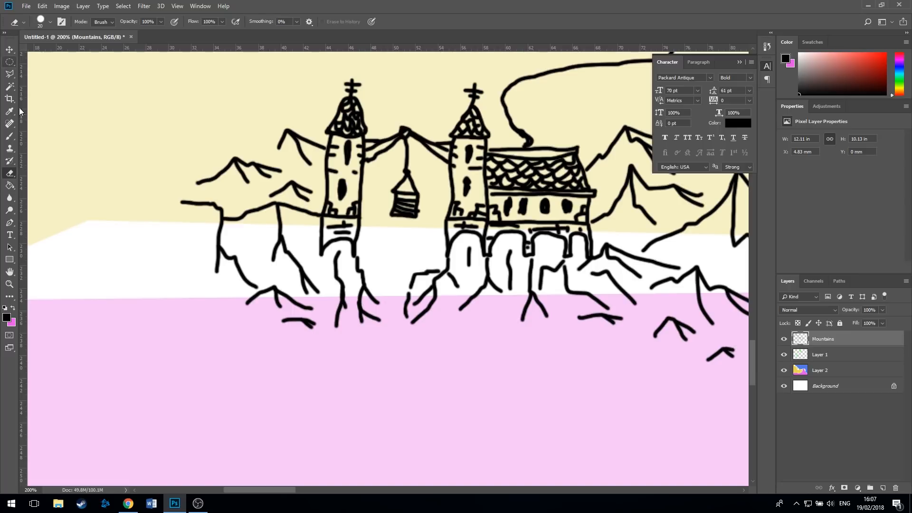
- Brush a cliff ridge with a pointed peak at the canvas's left edge along the yellow-white border, with small hills in pink
left_click(10, 136)
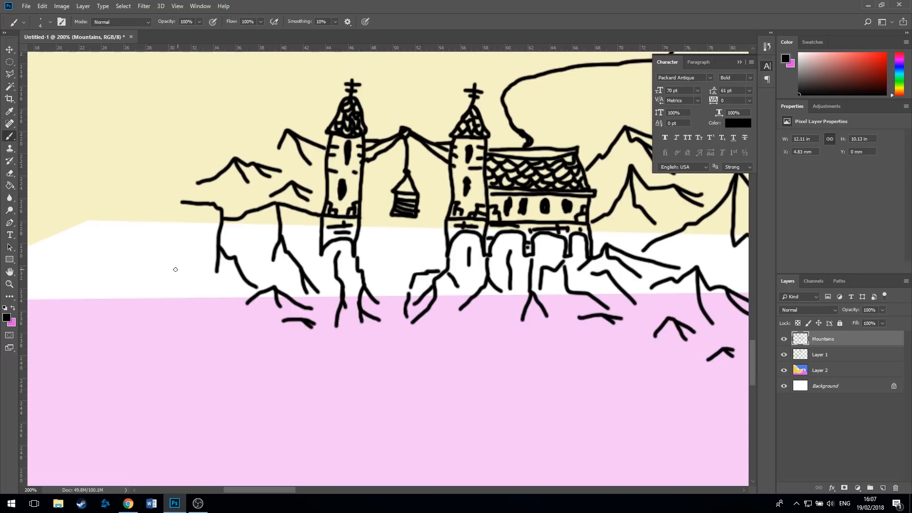
left_click_drag(126, 275, 407, 293)
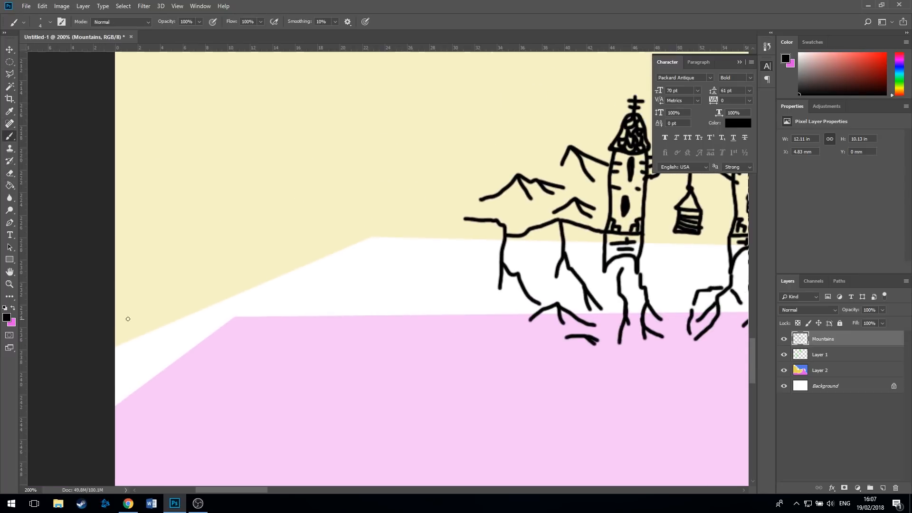
mouse_move(114, 319)
left_mouse_down()
mouse_move(178, 300)
mouse_move(177, 339)
mouse_move(159, 380)
mouse_move(209, 381)
left_mouse_up()
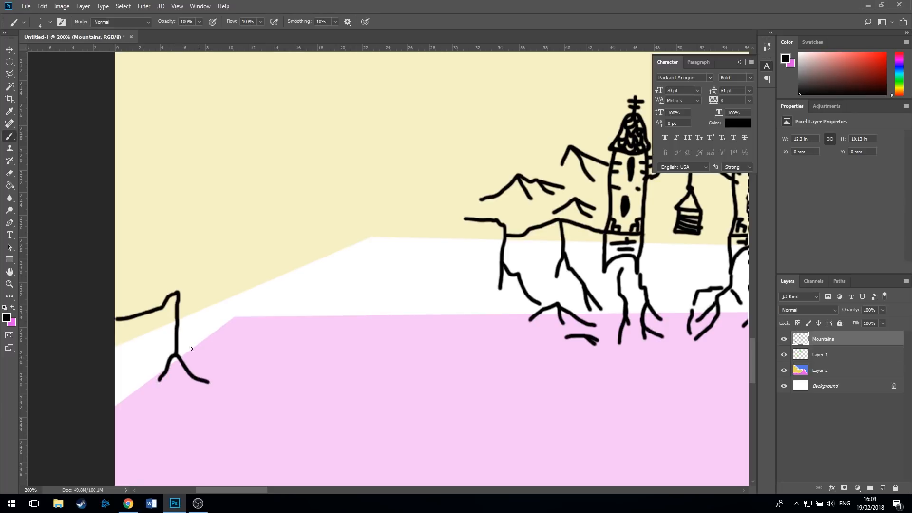
left_click_drag(179, 317, 214, 347)
mouse_move(141, 339)
left_mouse_down()
mouse_move(121, 398)
mouse_move(241, 408)
left_mouse_up()
mouse_move(205, 432)
left_mouse_down()
mouse_move(268, 421)
mouse_move(282, 429)
left_mouse_up()
- Extend the left-edge ridge toward the second tower with three more peaks, sloping rock lines and small hills in pink
mouse_move(178, 301)
left_mouse_down()
mouse_move(231, 283)
mouse_move(234, 268)
mouse_move(233, 338)
left_mouse_up()
mouse_move(236, 279)
left_mouse_down()
mouse_move(276, 265)
mouse_move(271, 303)
mouse_move(276, 295)
mouse_move(294, 313)
mouse_move(281, 303)
mouse_move(325, 315)
left_mouse_up()
left_click_drag(240, 306, 280, 342)
mouse_move(213, 354)
left_mouse_down()
mouse_move(295, 358)
mouse_move(300, 331)
mouse_move(333, 336)
left_mouse_up()
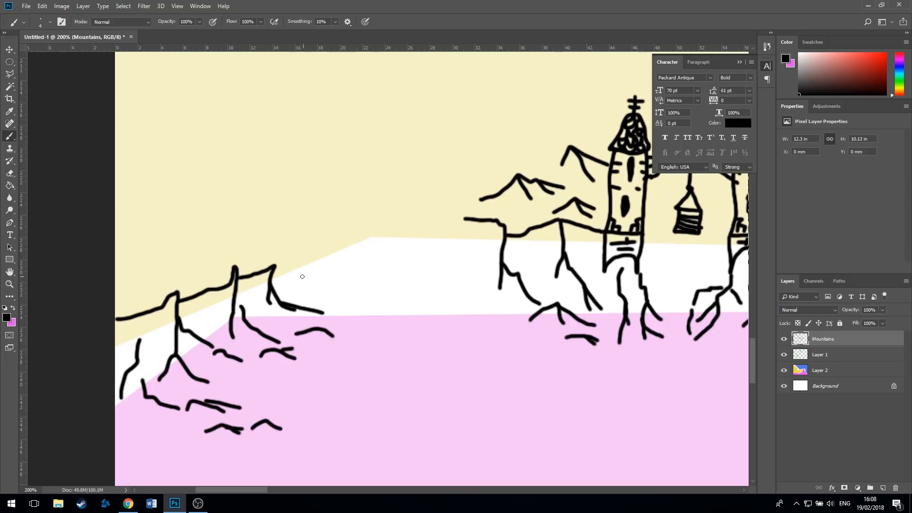
mouse_move(274, 273)
left_mouse_down()
mouse_move(316, 258)
mouse_move(327, 240)
mouse_move(324, 294)
mouse_move(326, 277)
mouse_move(342, 305)
mouse_move(414, 338)
left_mouse_up()
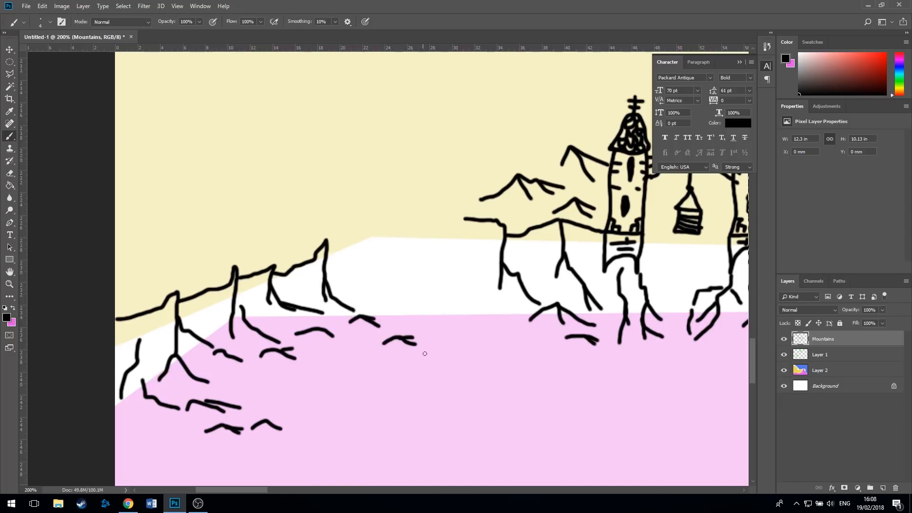
- Brush more small hills in the pink region below the left-edge ridge, spreading toward the canvas's left edge
mouse_move(333, 369)
left_mouse_down()
mouse_move(411, 357)
mouse_move(429, 367)
mouse_move(413, 355)
mouse_move(469, 365)
left_mouse_up()
mouse_move(115, 428)
left_mouse_down()
mouse_move(133, 418)
mouse_move(154, 435)
mouse_move(270, 459)
mouse_move(315, 454)
mouse_move(321, 435)
mouse_move(341, 439)
left_mouse_up()
left_click_drag(394, 390, 411, 392)
left_click_drag(467, 378, 491, 383)
left_click_drag(234, 385, 255, 384)
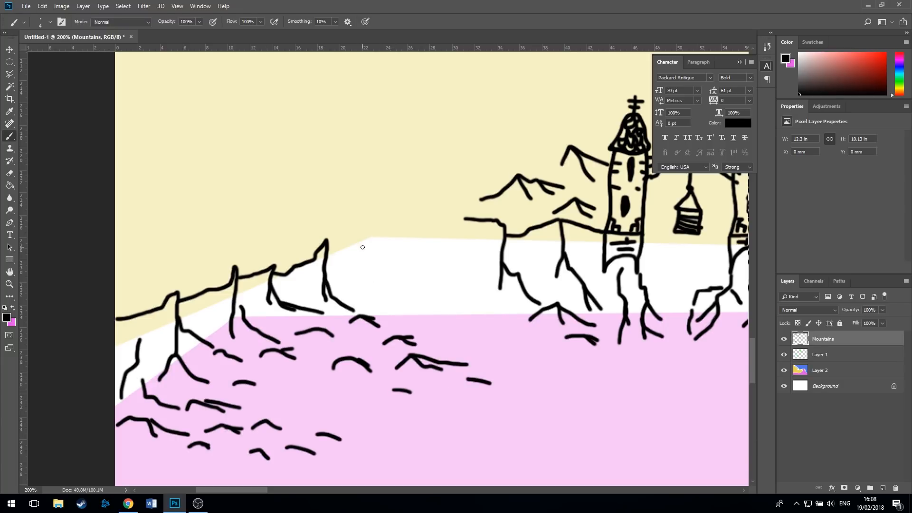
- Extend the ridge line to join the cliffs beside the left tower, adding sloping rock lines and small hills in pink
mouse_move(327, 241)
left_mouse_down()
mouse_move(347, 248)
mouse_move(387, 238)
mouse_move(388, 273)
left_mouse_up()
mouse_move(390, 237)
left_mouse_down()
mouse_move(433, 227)
mouse_move(432, 267)
left_mouse_up()
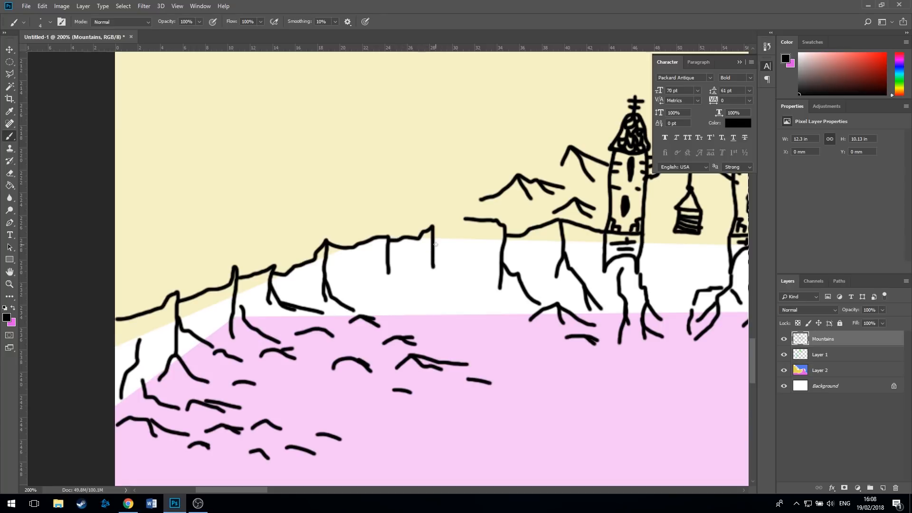
mouse_move(437, 235)
left_mouse_down()
mouse_move(466, 219)
mouse_move(452, 288)
mouse_move(489, 319)
left_mouse_up()
mouse_move(477, 247)
left_mouse_down()
mouse_move(479, 280)
mouse_move(498, 308)
left_mouse_up()
mouse_move(374, 271)
left_mouse_down()
mouse_move(369, 298)
mouse_move(382, 308)
mouse_move(397, 293)
mouse_move(410, 310)
mouse_move(454, 319)
mouse_move(495, 344)
mouse_move(512, 376)
mouse_move(530, 360)
left_mouse_up()
mouse_move(495, 404)
left_mouse_down()
mouse_move(533, 405)
mouse_move(522, 395)
mouse_move(548, 404)
mouse_move(550, 422)
mouse_move(572, 433)
left_mouse_up()
left_click_drag(545, 420, 577, 425)
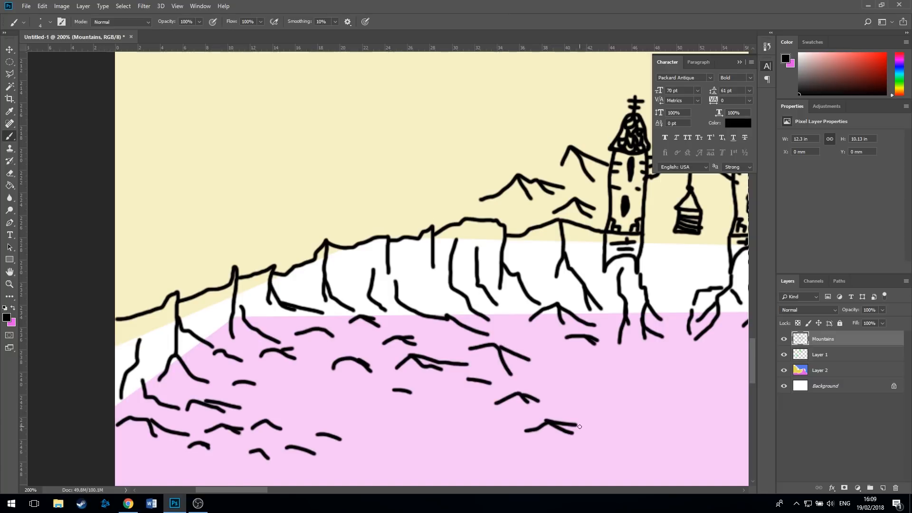
- Brush low mountains and small hills in the yellow region just above the left-edge ridge
mouse_move(120, 270)
left_mouse_down()
mouse_move(137, 259)
mouse_move(194, 274)
mouse_move(220, 262)
left_mouse_up()
mouse_move(150, 254)
left_mouse_down()
mouse_move(179, 259)
mouse_move(232, 244)
mouse_move(252, 259)
mouse_move(251, 247)
mouse_move(272, 254)
left_mouse_up()
left_click_drag(281, 261, 300, 251)
mouse_move(154, 229)
left_mouse_down()
mouse_move(177, 217)
mouse_move(188, 246)
left_mouse_up()
mouse_move(177, 215)
left_mouse_down()
mouse_move(214, 235)
mouse_move(206, 229)
mouse_move(303, 226)
mouse_move(310, 235)
mouse_move(302, 229)
mouse_move(369, 222)
left_mouse_up()
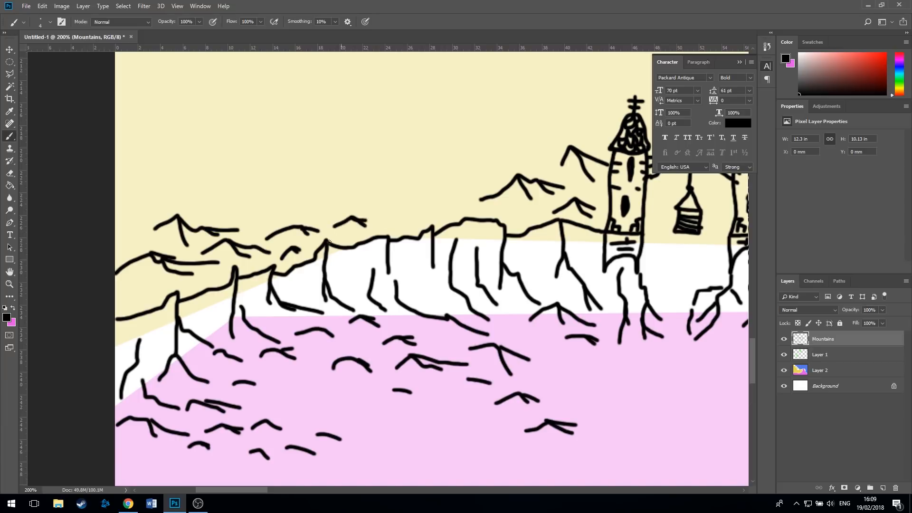
- Add a second row of yellow-region mountains with two taller peaks and small hills above the left-edge ridge
mouse_move(202, 206)
left_mouse_down()
mouse_move(246, 182)
mouse_move(253, 228)
left_mouse_up()
mouse_move(251, 178)
left_mouse_down()
mouse_move(291, 211)
mouse_move(281, 202)
mouse_move(323, 207)
left_mouse_up()
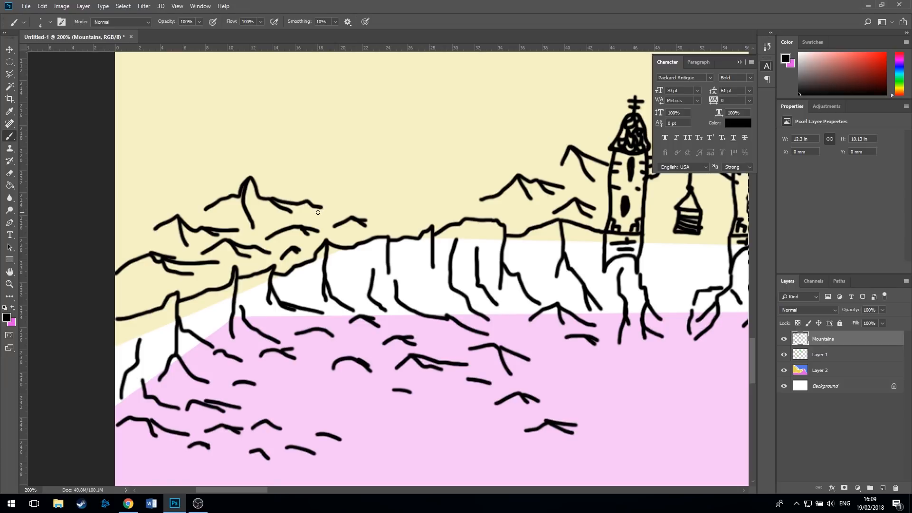
mouse_move(124, 206)
left_mouse_down()
mouse_move(162, 186)
mouse_move(174, 199)
mouse_move(192, 196)
left_mouse_up()
mouse_move(119, 226)
left_mouse_down()
mouse_move(139, 222)
mouse_move(148, 243)
left_mouse_up()
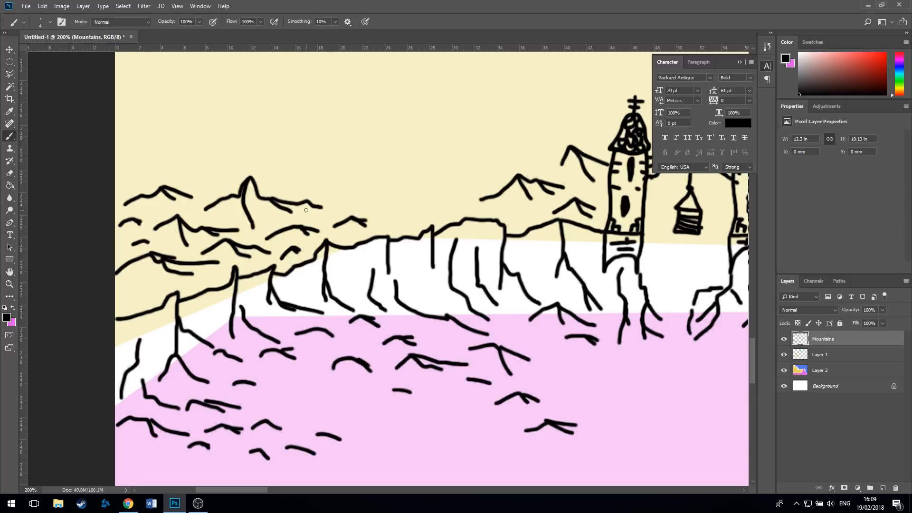
mouse_move(283, 185)
left_mouse_down()
mouse_move(306, 177)
mouse_move(307, 165)
mouse_move(333, 200)
left_mouse_up()
mouse_move(308, 165)
left_mouse_down()
mouse_move(355, 194)
mouse_move(360, 181)
mouse_move(399, 203)
mouse_move(406, 194)
mouse_move(420, 216)
mouse_move(397, 224)
left_mouse_up()
left_click_drag(347, 166, 371, 172)
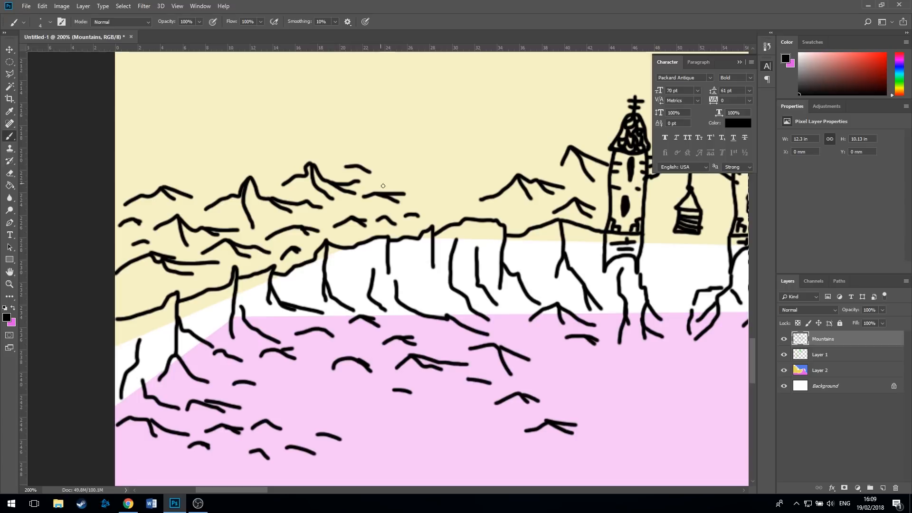
- Scatter small hills and a low mountain above the peaks in the yellow region near the canvas's left edge
left_click_drag(258, 170, 284, 174)
mouse_move(191, 168)
left_mouse_down()
mouse_move(238, 169)
mouse_move(226, 186)
left_mouse_up()
mouse_move(141, 177)
left_mouse_down()
mouse_move(161, 172)
mouse_move(176, 182)
mouse_move(204, 151)
mouse_move(226, 147)
left_mouse_up()
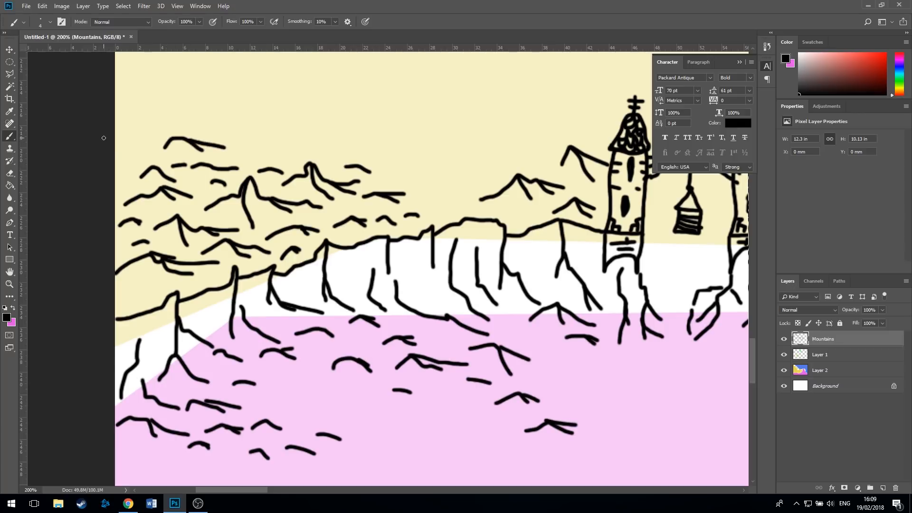
mouse_move(119, 140)
left_mouse_down()
mouse_move(134, 132)
mouse_move(145, 151)
mouse_move(187, 154)
left_mouse_up()
mouse_move(129, 167)
left_mouse_down()
mouse_move(138, 166)
mouse_move(131, 171)
left_mouse_up()
left_click_drag(118, 292, 140, 295)
left_click_drag(155, 337, 154, 339)
- Fill the yellow gap beside the left tower with two tall peaks and small hills linking both mountain groups
scroll(536, 281, "up", 5)
scroll(536, 281, "right", 5)
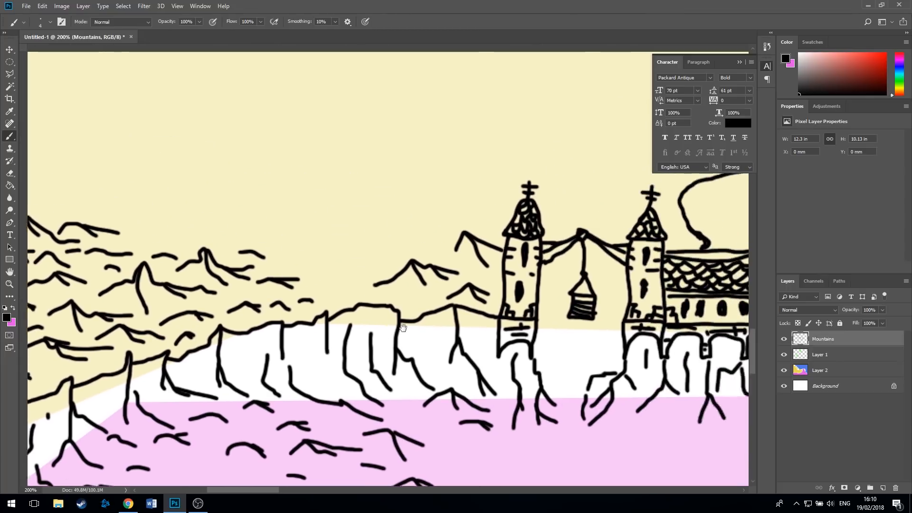
mouse_move(297, 310)
left_mouse_down()
mouse_move(326, 282)
mouse_move(354, 316)
left_mouse_up()
mouse_move(327, 258)
left_mouse_down()
mouse_move(368, 289)
mouse_move(368, 277)
mouse_move(383, 274)
left_mouse_up()
left_click_drag(370, 287, 389, 283)
mouse_move(265, 286)
left_mouse_down()
mouse_move(276, 274)
mouse_move(299, 282)
left_mouse_up()
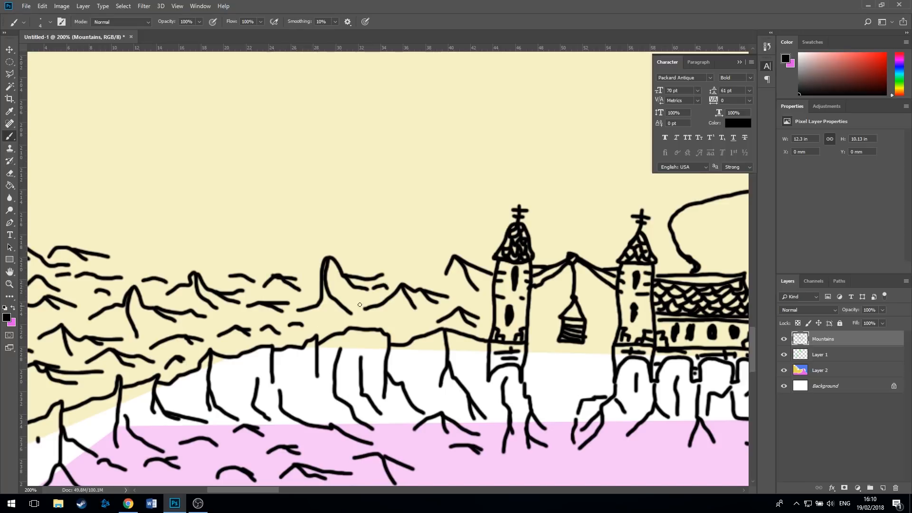
mouse_move(376, 259)
left_mouse_down()
mouse_move(396, 243)
mouse_move(431, 279)
left_mouse_up()
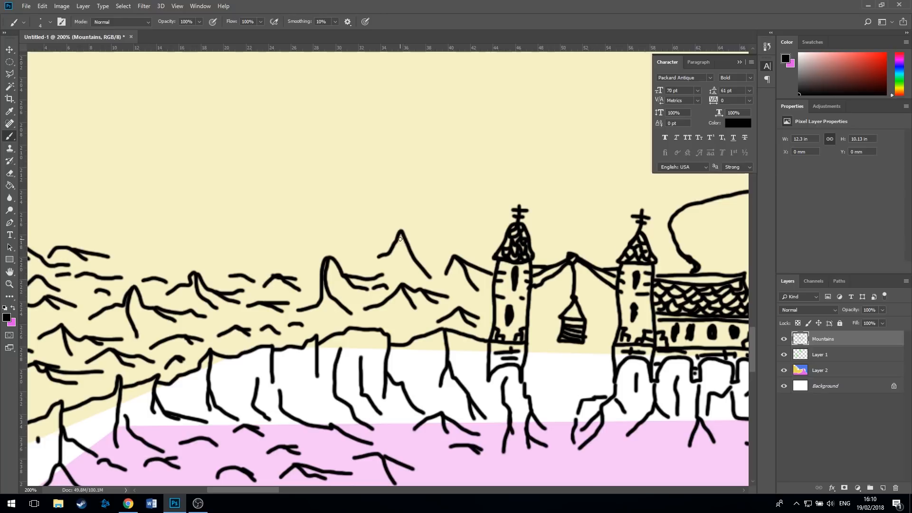
mouse_move(402, 232)
left_mouse_down()
mouse_move(449, 252)
mouse_move(479, 247)
left_mouse_up()
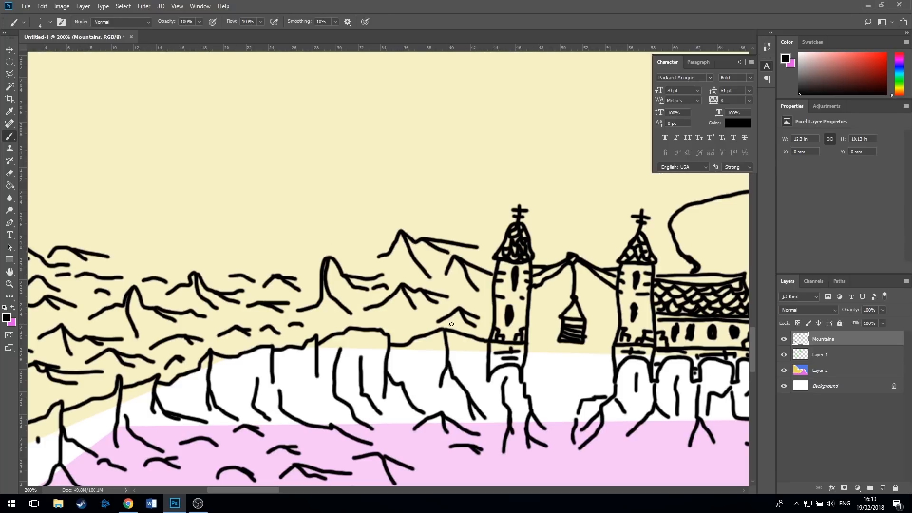
scroll(418, 304, "down", 5)
scroll(418, 304, "right", 8)
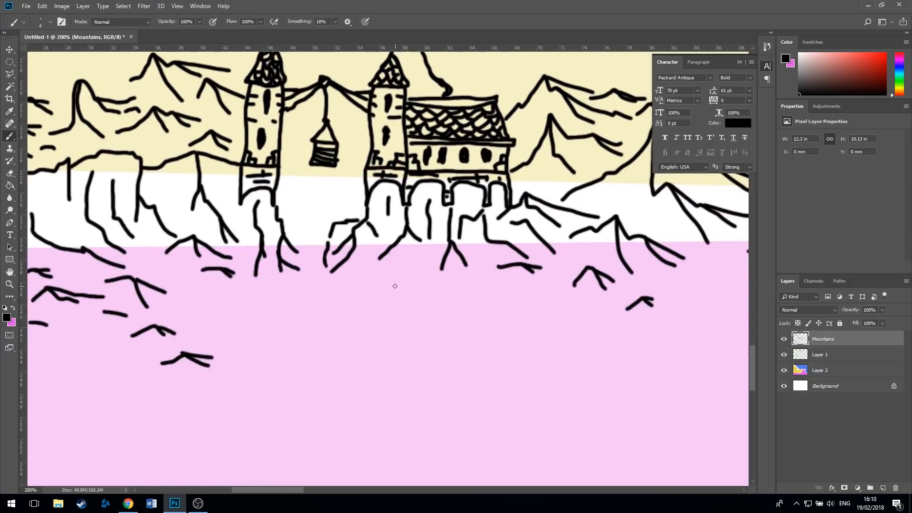
scroll(380, 295, "up", 3)
scroll(380, 294, "right", 10)
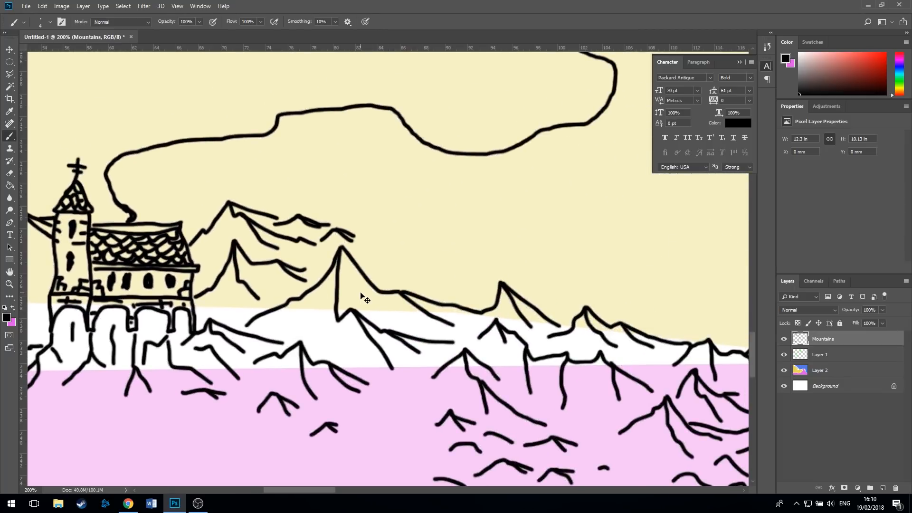
scroll(365, 300, "down", 6)
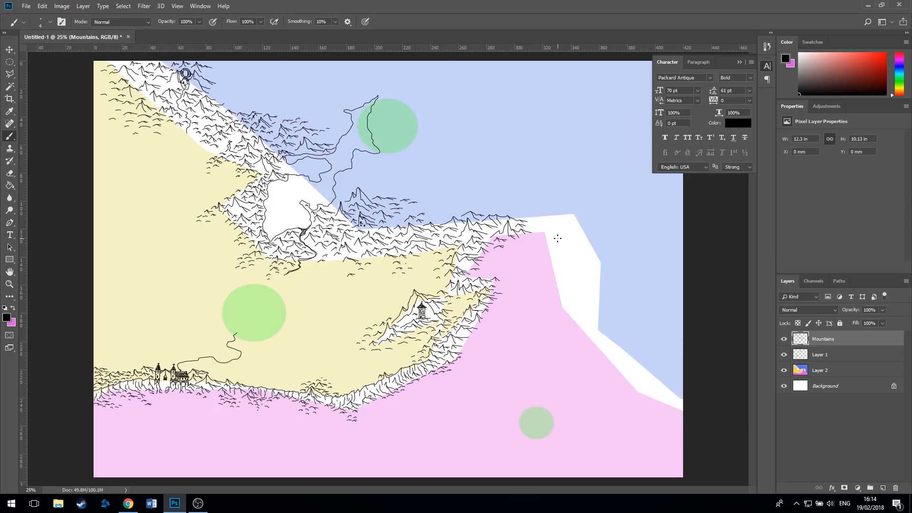
- Continue the mountain range with three peaks across the white strip above the pink region's upper corner
key("ctrl+plus")
key("ctrl+plus")
key("ctrl+plus")
key("ctrl+plus")
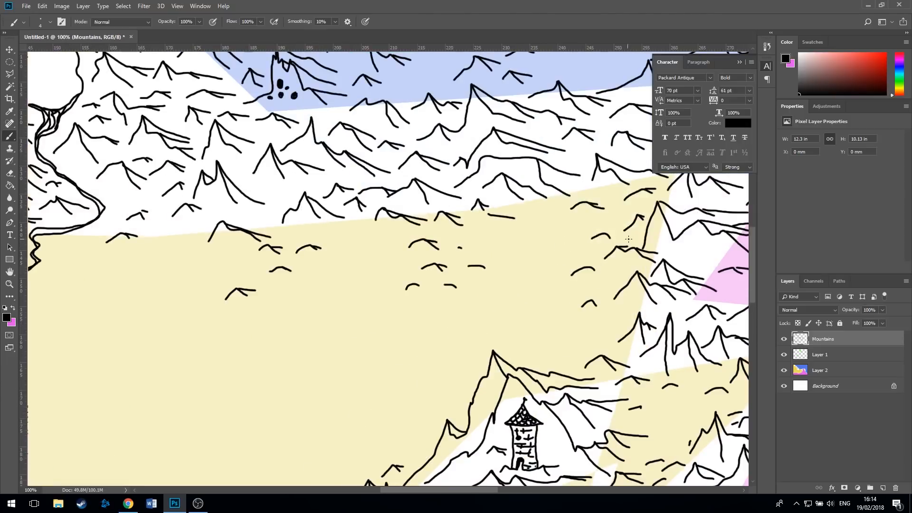
left_click_drag(628, 239, 395, 263)
key("ctrl+plus")
key("ctrl+r")
key("ctrl+minus")
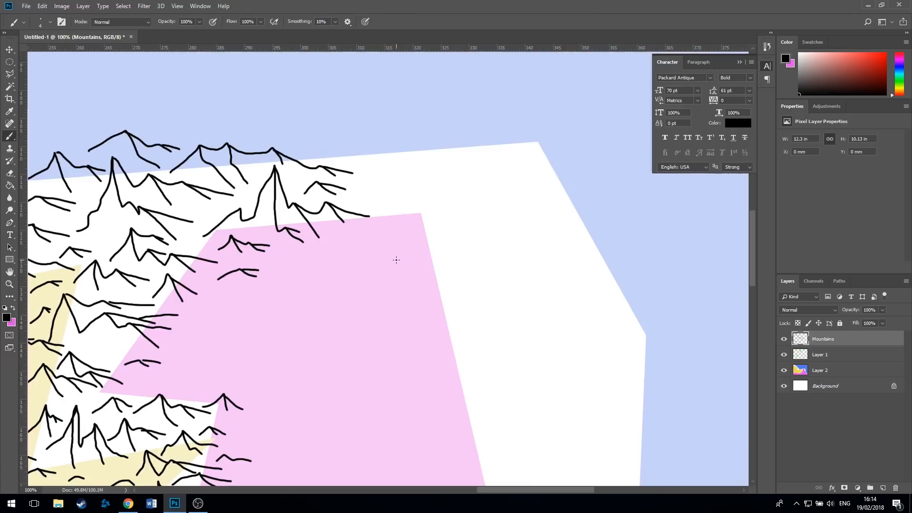
mouse_move(352, 200)
left_mouse_down()
mouse_move(345, 203)
mouse_move(365, 179)
mouse_move(392, 212)
left_mouse_up()
mouse_move(364, 179)
left_mouse_down()
mouse_move(406, 198)
mouse_move(400, 183)
mouse_move(412, 167)
mouse_move(431, 214)
left_mouse_up()
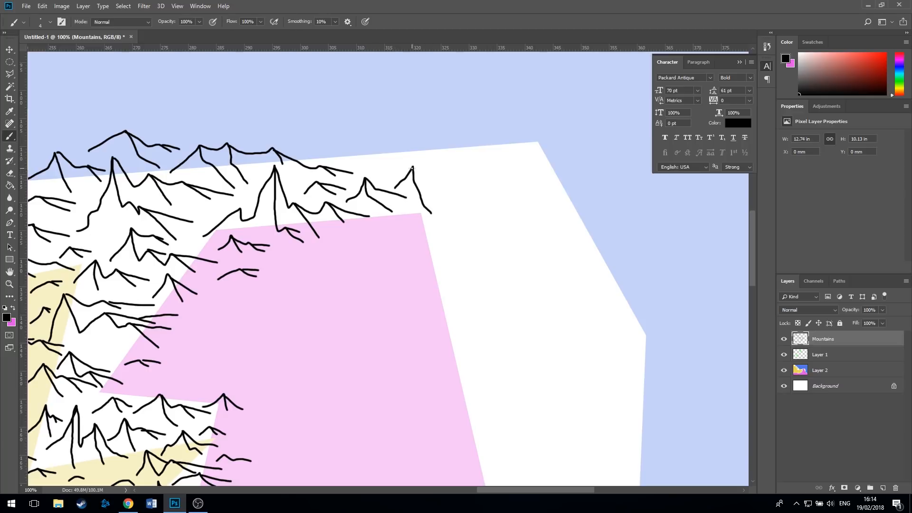
mouse_move(412, 167)
left_mouse_down()
mouse_move(446, 202)
mouse_move(445, 192)
mouse_move(465, 199)
mouse_move(478, 187)
mouse_move(494, 217)
left_mouse_up()
left_click_drag(479, 188, 523, 195)
- Brush a row of peaks along the blue-white border up to the white strip's upper corner
mouse_move(439, 177)
left_mouse_down()
mouse_move(470, 141)
mouse_move(474, 170)
mouse_move(492, 181)
left_mouse_up()
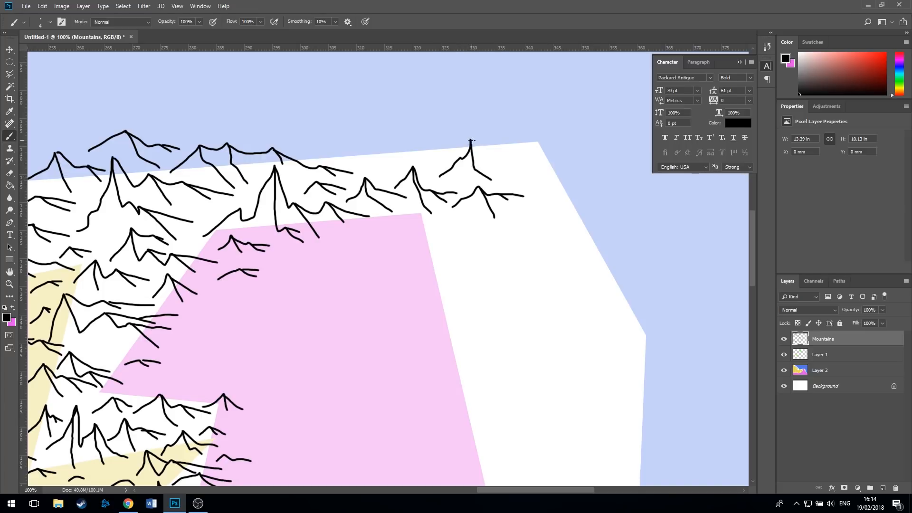
mouse_move(472, 141)
left_mouse_down()
mouse_move(518, 163)
mouse_move(523, 136)
mouse_move(542, 153)
mouse_move(560, 146)
left_mouse_up()
mouse_move(311, 161)
left_mouse_down()
mouse_move(353, 139)
mouse_move(372, 168)
mouse_move(369, 159)
mouse_move(397, 165)
mouse_move(386, 159)
mouse_move(405, 158)
mouse_move(427, 138)
mouse_move(428, 172)
left_mouse_up()
left_click_drag(427, 140, 455, 153)
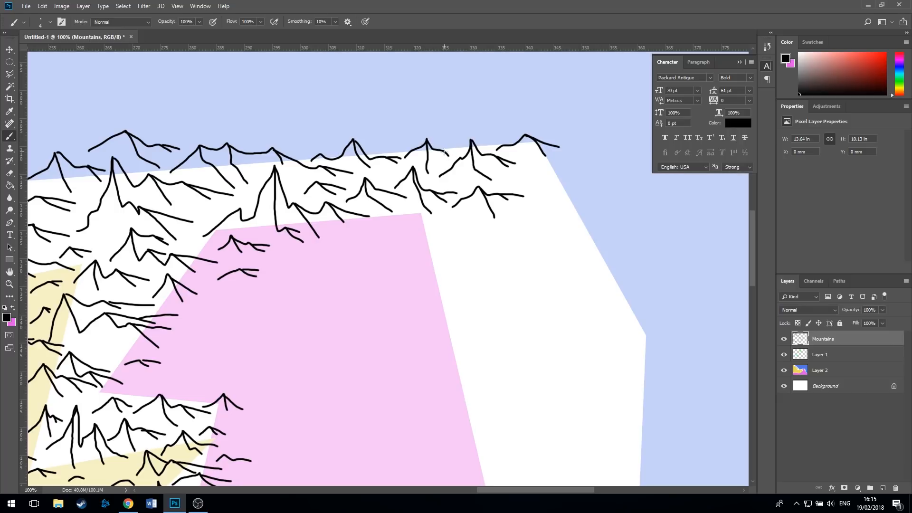
- Brush two mountains and scattered small hills in the blue region above the new border peaks
mouse_move(373, 138)
left_mouse_down()
mouse_move(386, 115)
mouse_move(400, 148)
mouse_move(386, 111)
mouse_move(416, 133)
mouse_move(424, 130)
mouse_move(411, 112)
mouse_move(424, 105)
mouse_move(446, 123)
mouse_move(464, 109)
left_mouse_up()
mouse_move(306, 126)
left_mouse_down()
mouse_move(351, 127)
mouse_move(343, 121)
mouse_move(363, 119)
mouse_move(425, 97)
left_mouse_up()
left_click_drag(321, 105, 340, 105)
mouse_move(235, 129)
left_mouse_down()
mouse_move(248, 123)
mouse_move(287, 139)
mouse_move(295, 133)
mouse_move(284, 106)
mouse_move(299, 116)
mouse_move(300, 108)
mouse_move(314, 110)
mouse_move(307, 95)
mouse_move(337, 85)
mouse_move(314, 68)
left_mouse_up()
left_click_drag(462, 95, 474, 93)
- Scatter small hills around the white strip's upper corner, reaching into the blue region and the pink region's edge
left_click_drag(539, 129, 592, 133)
mouse_move(544, 177)
left_mouse_down()
mouse_move(585, 175)
mouse_move(576, 168)
left_mouse_up()
mouse_move(444, 236)
left_mouse_down()
mouse_move(491, 238)
mouse_move(489, 248)
mouse_move(504, 255)
mouse_move(510, 245)
mouse_move(535, 247)
mouse_move(531, 217)
mouse_move(572, 227)
mouse_move(605, 213)
left_mouse_up()
left_click_drag(442, 275, 473, 271)
mouse_move(392, 228)
left_mouse_down()
mouse_move(423, 228)
mouse_move(444, 244)
mouse_move(437, 259)
left_mouse_up()
left_click_drag(400, 286, 428, 281)
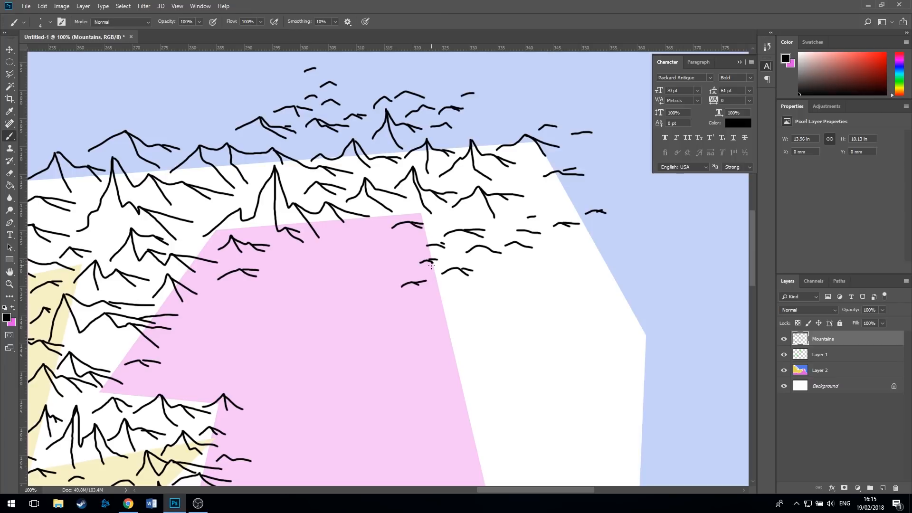
- Add a new layer named "swamp" above the Mountains layer
scroll(432, 268, "down", 5)
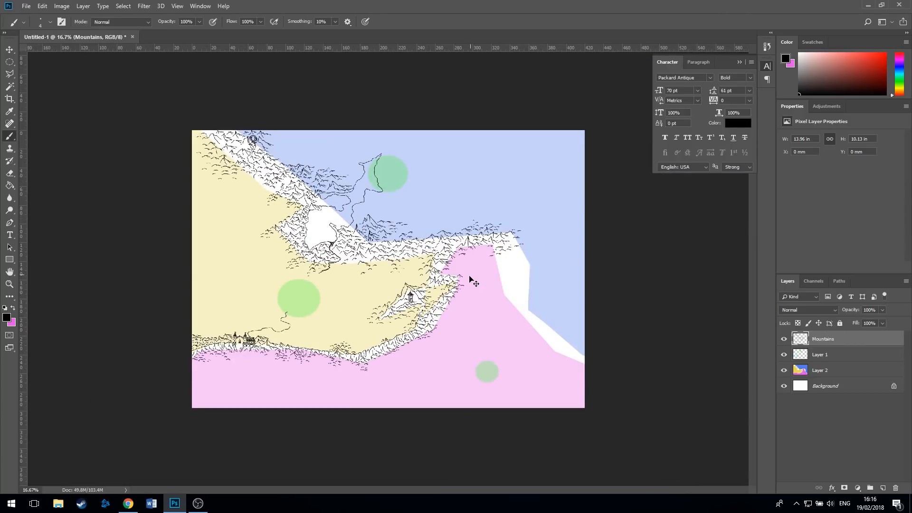
scroll(468, 279, "up", 1)
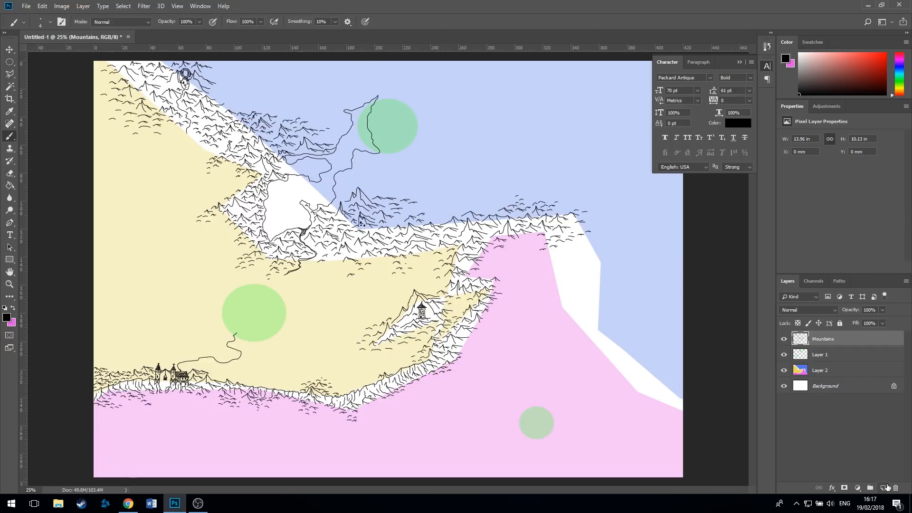
left_click(883, 488)
double_click(821, 340)
type("swam")
key("Return")
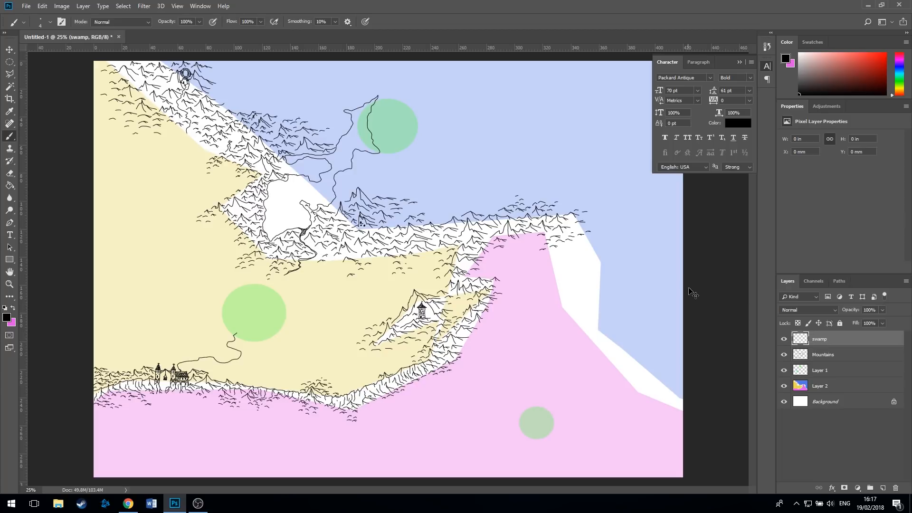
- On the Mountains layer, brush low mountains and small hills along the lower edge of the pink region's green circle
key("ctrl+plus")
key("ctrl+plus")
key("ctrl+plus")
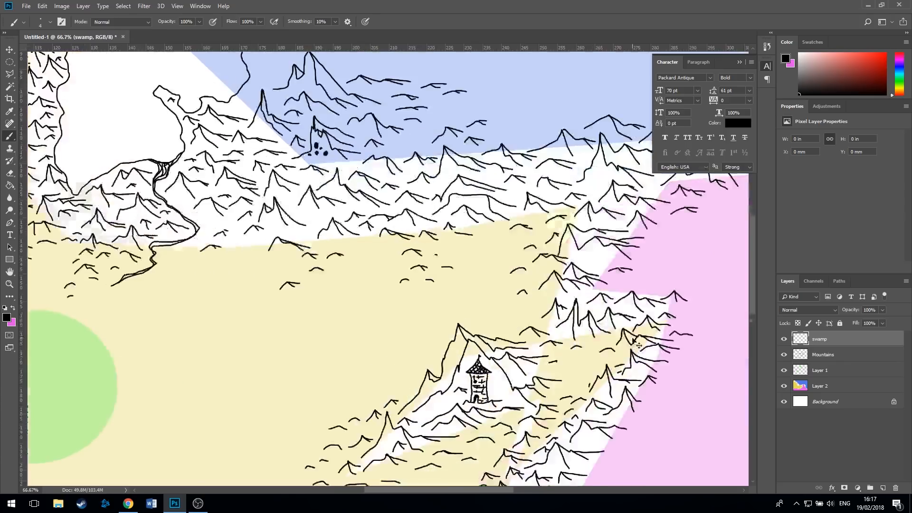
left_click_drag(663, 385, 365, 82)
left_click_drag(271, 244, 331, 134)
key("ctrl+r")
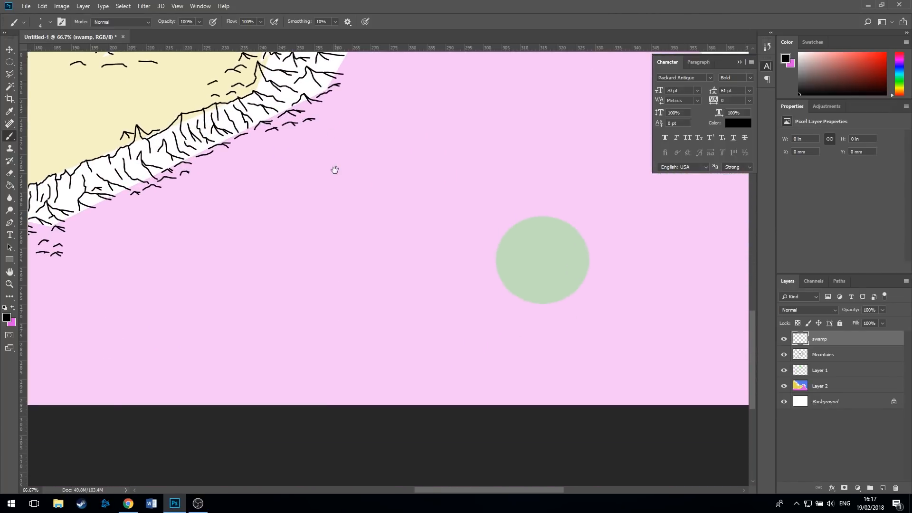
left_click(831, 357)
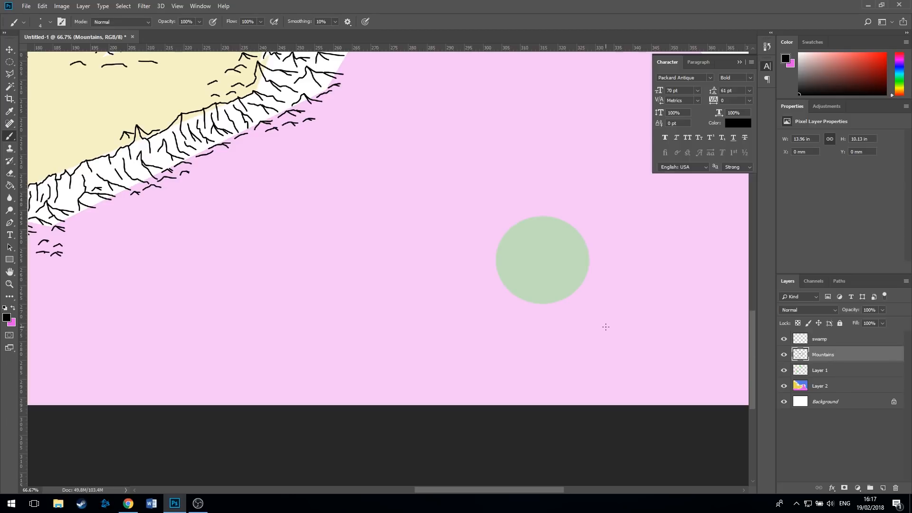
key("ctrl+plus")
key("ctrl+plus")
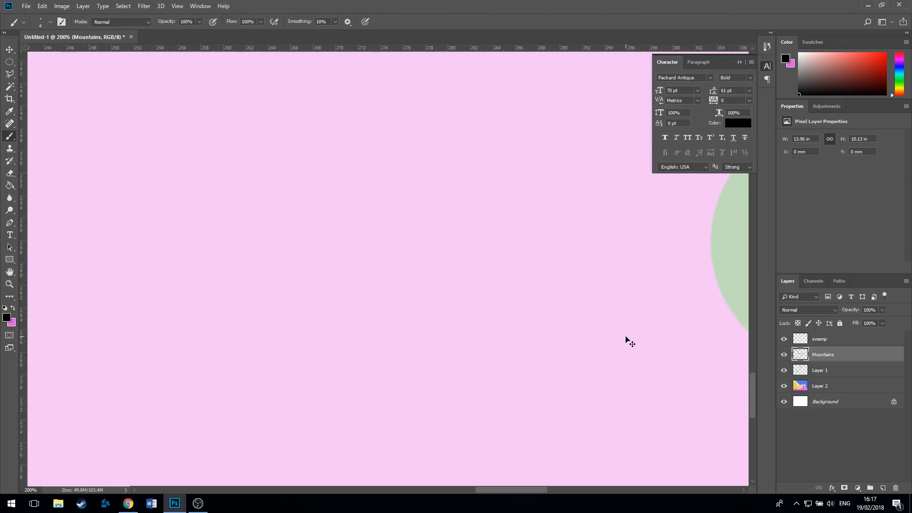
key("ctrl+minus")
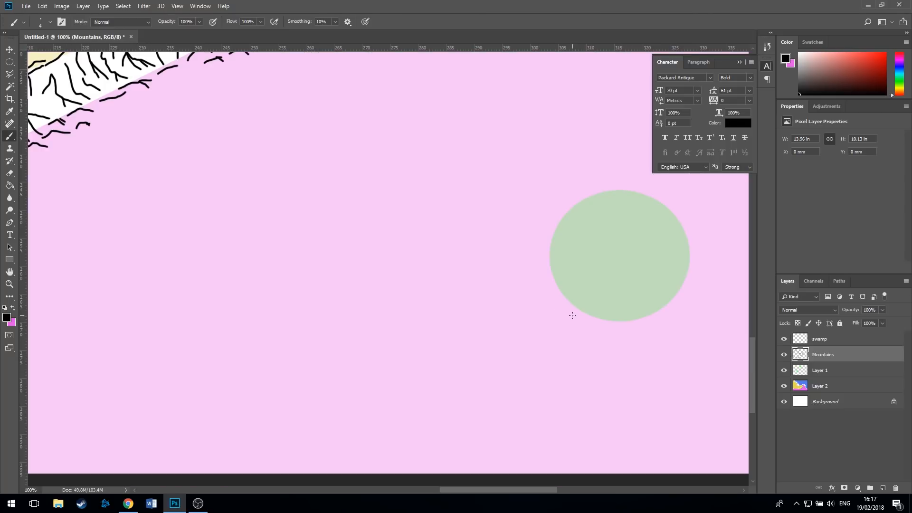
mouse_move(562, 317)
left_mouse_down()
mouse_move(582, 309)
mouse_move(596, 322)
mouse_move(592, 313)
mouse_move(634, 323)
mouse_move(626, 316)
mouse_move(653, 320)
mouse_move(665, 299)
mouse_move(677, 311)
mouse_move(699, 308)
left_mouse_up()
left_click_drag(648, 334, 680, 322)
left_click_drag(610, 333, 644, 331)
mouse_move(574, 334)
left_mouse_down()
mouse_move(611, 340)
mouse_move(630, 353)
left_mouse_up()
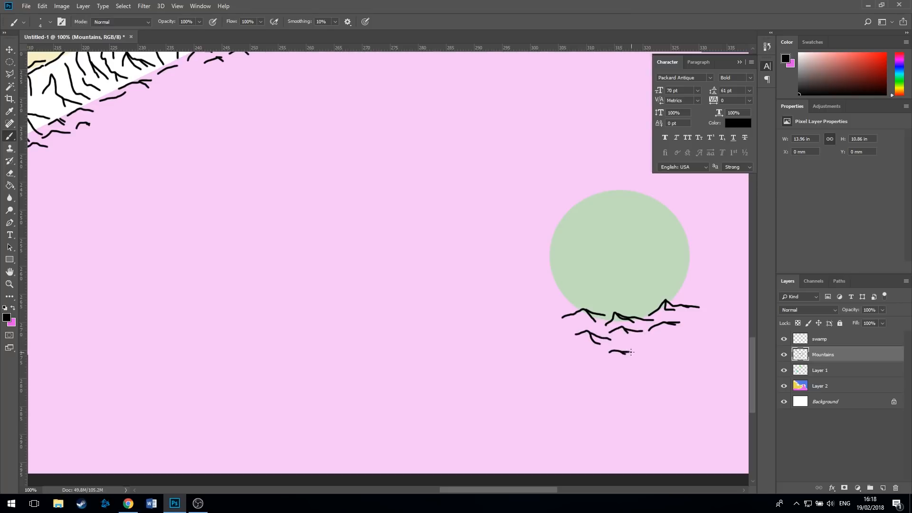
- Add small hills at the circle's lower-left edge and low peaks up its right-hand edge
mouse_move(551, 329)
left_mouse_down()
mouse_move(568, 329)
mouse_move(552, 310)
mouse_move(575, 305)
left_mouse_up()
mouse_move(677, 288)
left_mouse_down()
mouse_move(688, 278)
mouse_move(718, 283)
mouse_move(694, 295)
mouse_move(709, 295)
left_mouse_up()
mouse_move(687, 249)
left_mouse_down()
mouse_move(694, 242)
mouse_move(703, 258)
mouse_move(704, 247)
mouse_move(718, 249)
mouse_move(693, 267)
mouse_move(722, 270)
mouse_move(671, 255)
mouse_move(689, 258)
mouse_move(681, 280)
left_mouse_up()
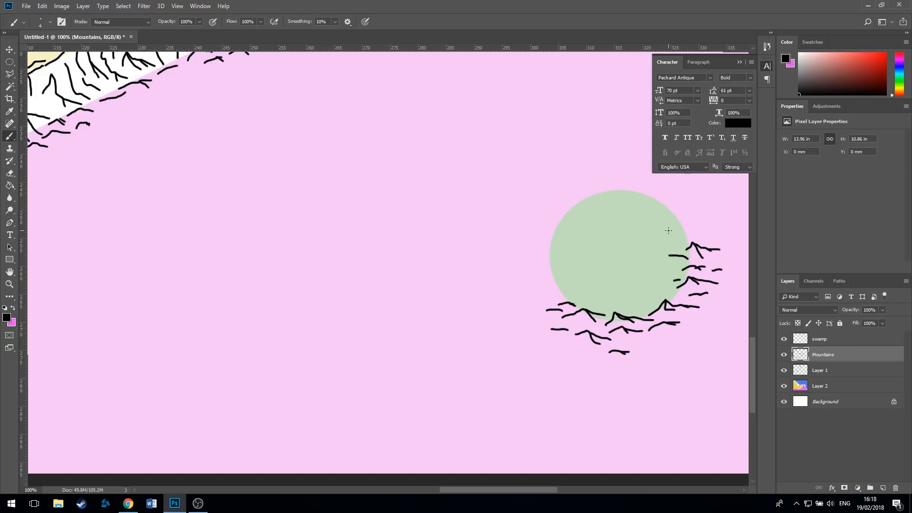
- Brush peaks and small hills around the circle's upper-right edge, undoing stray strokes, and add a few hills at its lower-left end
left_click_drag(680, 233, 730, 240)
left_click_drag(725, 246, 740, 248)
mouse_move(674, 222)
left_mouse_down()
mouse_move(689, 212)
mouse_move(730, 227)
left_mouse_up()
mouse_move(651, 199)
left_mouse_down()
mouse_move(673, 202)
mouse_move(657, 192)
mouse_move(678, 201)
mouse_move(685, 192)
mouse_move(699, 209)
mouse_move(697, 199)
mouse_move(732, 199)
left_mouse_up()
key("ctrl+z")
key("ctrl+z")
left_click_drag(635, 191, 684, 190)
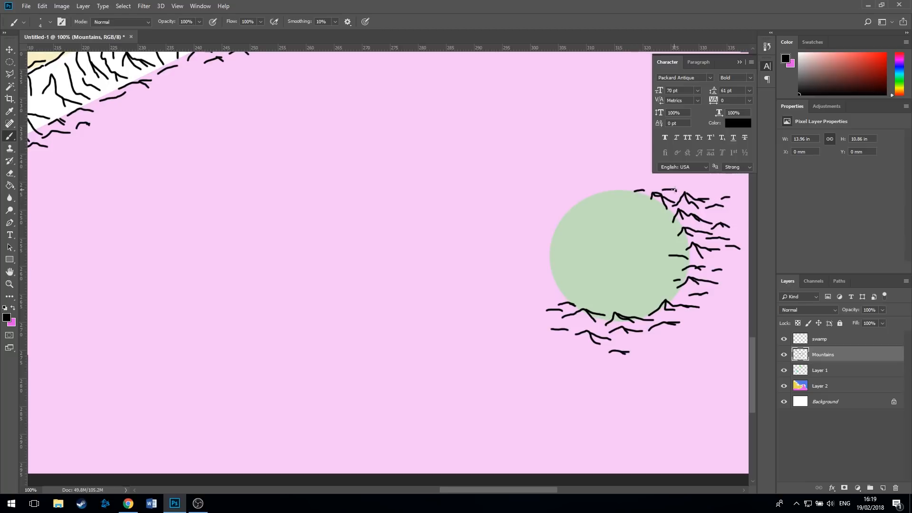
mouse_move(531, 298)
left_mouse_down()
mouse_move(547, 300)
mouse_move(547, 319)
mouse_move(528, 309)
left_mouse_up()
left_click(643, 181)
key("ctrl+minus")
key("ctrl+minus")
key("ctrl+minus")
key("ctrl+minus")
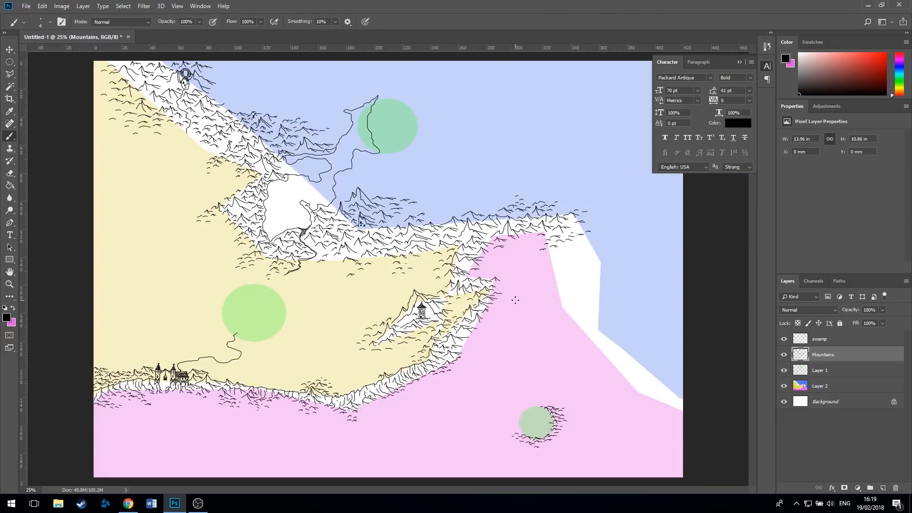
key("ctrl+plus")
key("ctrl+plus")
key("ctrl+plus")
key("ctrl+plus")
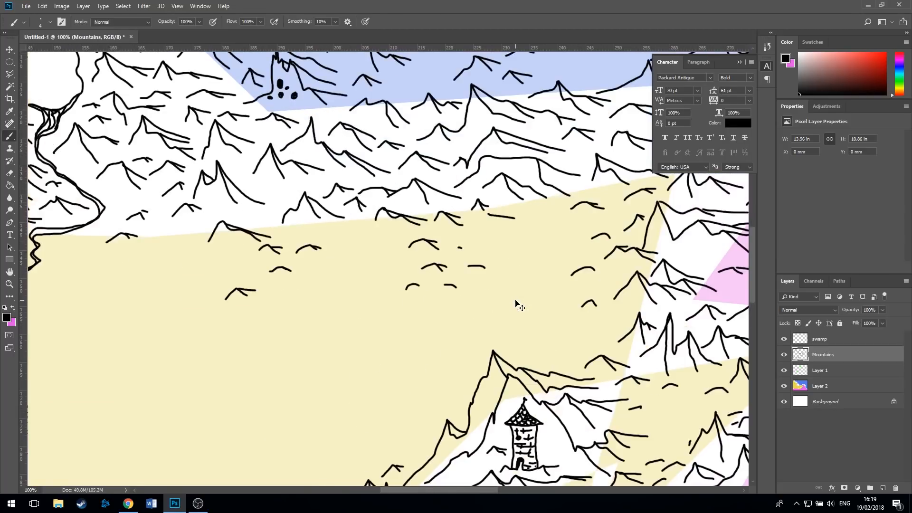
left_click_drag(519, 307, 390, 99)
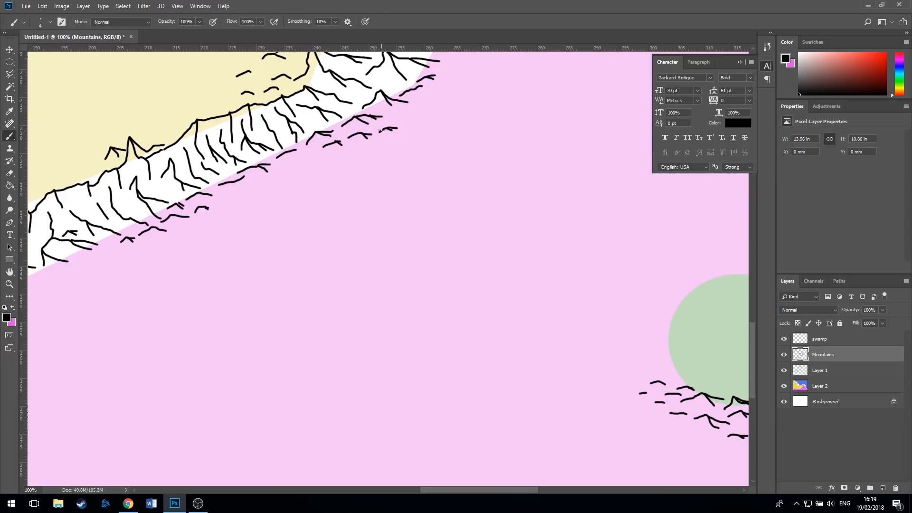
- Rename the "swamp" layer as "carcas"
scroll(380, 129, "up", 2)
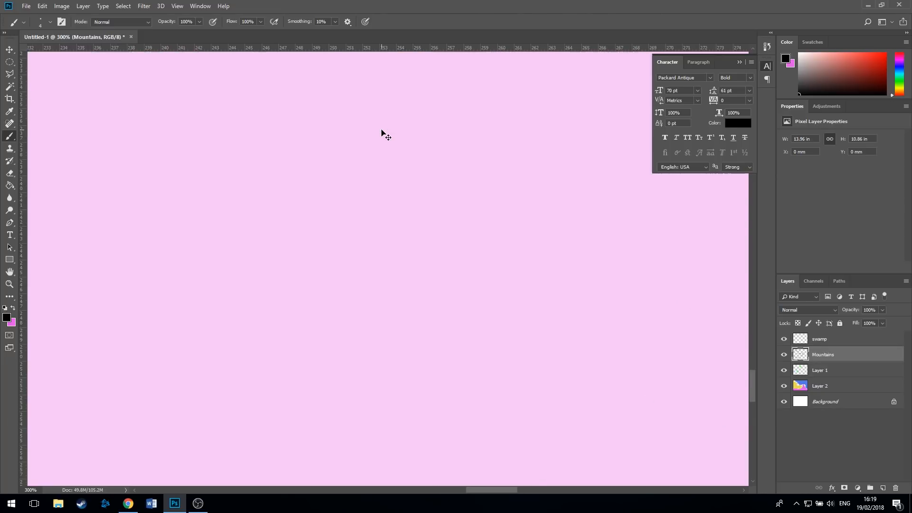
scroll(382, 133, "down", 7)
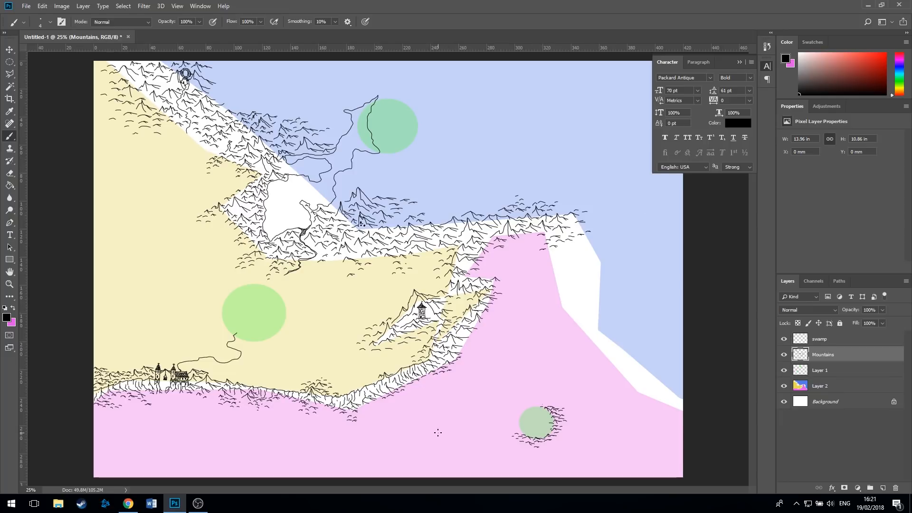
left_click(824, 345)
double_click(823, 342)
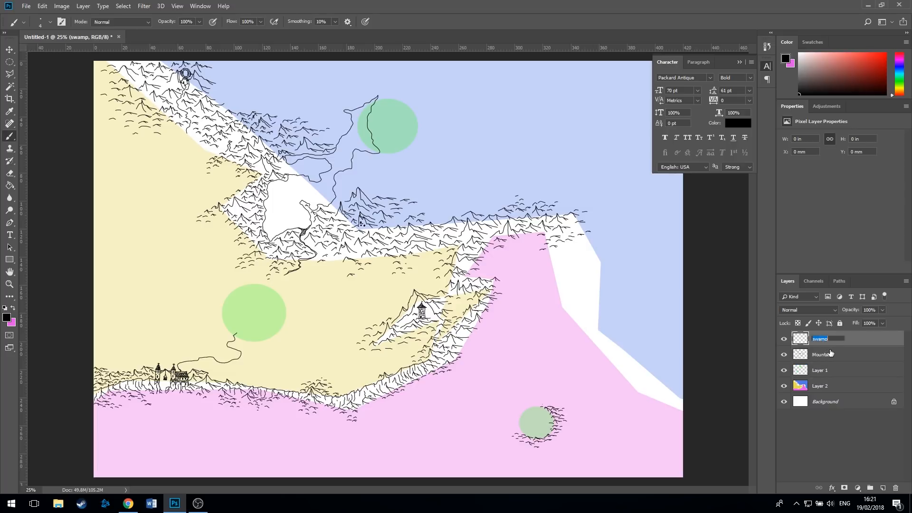
type("carcas")
key("Return")
- On the carcas layer, brush a skull's eye socket, inner curves and spiky brow line where the pink region meets the white strip
key("ctrl+plus")
key("ctrl+plus")
key("ctrl+plus")
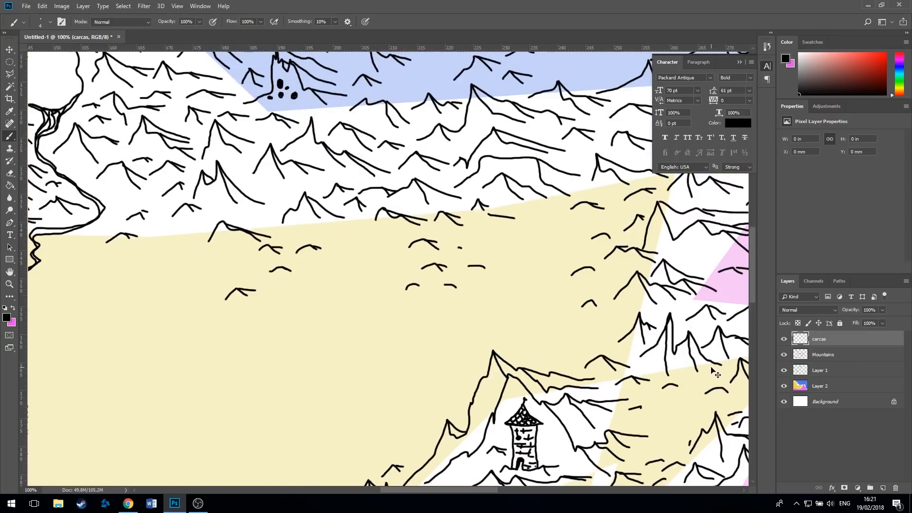
left_click_drag(715, 374, 296, 251)
key("ctrl+plus")
left_click_drag(223, 223, 179, 167)
key("ctrl+minus")
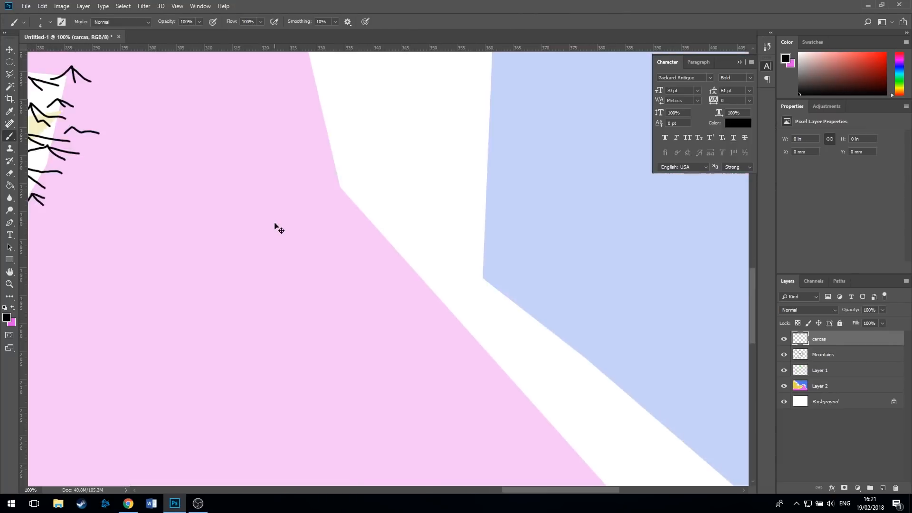
key("ctrl+minus")
key("ctrl+minus")
key("ctrl+r")
key("ctrl+plus")
key("ctrl+plus")
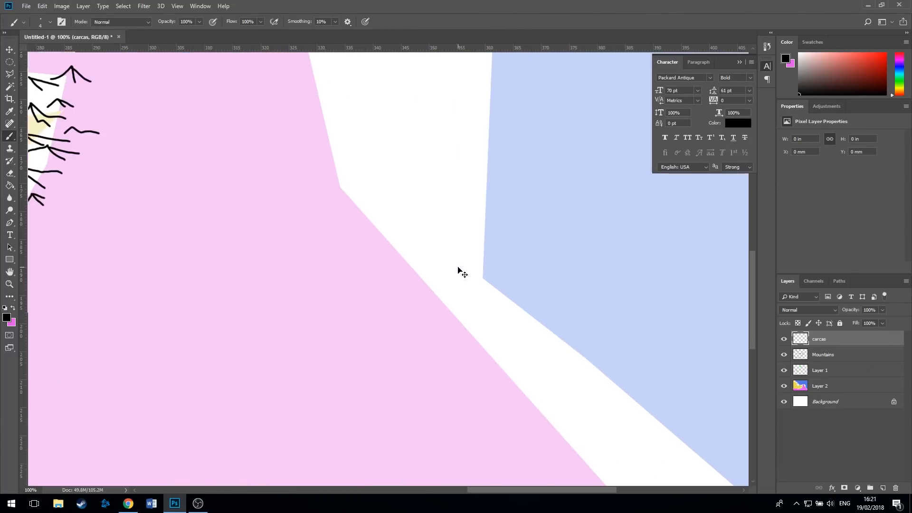
key("ctrl+plus")
left_click_drag(503, 226, 311, 310)
mouse_move(327, 247)
left_mouse_down()
mouse_move(232, 197)
mouse_move(170, 198)
mouse_move(128, 217)
mouse_move(102, 279)
mouse_move(104, 334)
mouse_move(123, 353)
mouse_move(214, 382)
mouse_move(293, 378)
mouse_move(305, 372)
mouse_move(310, 352)
mouse_move(287, 364)
mouse_move(265, 359)
mouse_move(253, 344)
mouse_move(283, 319)
mouse_move(342, 352)
mouse_move(350, 310)
mouse_move(326, 237)
left_mouse_up()
mouse_move(159, 161)
left_mouse_down()
mouse_move(210, 150)
mouse_move(247, 160)
mouse_move(314, 182)
mouse_move(343, 217)
mouse_move(368, 189)
mouse_move(371, 246)
mouse_move(387, 256)
mouse_move(403, 214)
mouse_move(421, 240)
mouse_move(388, 299)
mouse_move(400, 313)
mouse_move(430, 284)
mouse_move(433, 318)
mouse_move(403, 344)
mouse_move(369, 349)
mouse_move(368, 368)
mouse_move(387, 388)
left_mouse_up()
mouse_move(201, 207)
left_mouse_down()
mouse_move(159, 229)
mouse_move(126, 267)
mouse_move(117, 316)
mouse_move(153, 350)
mouse_move(228, 353)
mouse_move(186, 349)
mouse_move(148, 326)
mouse_move(144, 270)
mouse_move(181, 216)
mouse_move(212, 216)
mouse_move(180, 238)
mouse_move(159, 287)
mouse_move(198, 335)
left_mouse_up()
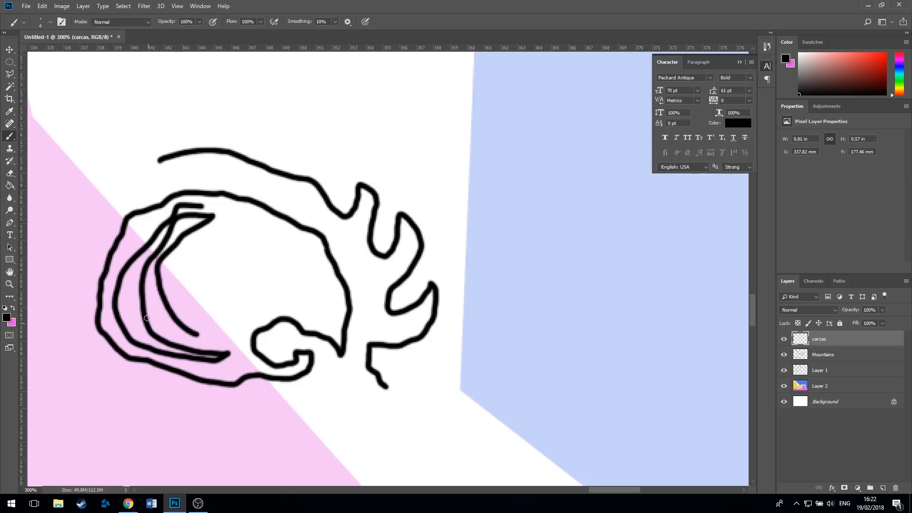
- Add short inner contour lines to the eye socket and extend the brow line leftward with two spikes and a ragged edge
left_click_drag(139, 230, 119, 259)
mouse_move(263, 224)
left_mouse_down()
mouse_move(292, 239)
mouse_move(323, 275)
mouse_move(330, 305)
mouse_move(315, 321)
mouse_move(272, 309)
left_mouse_up()
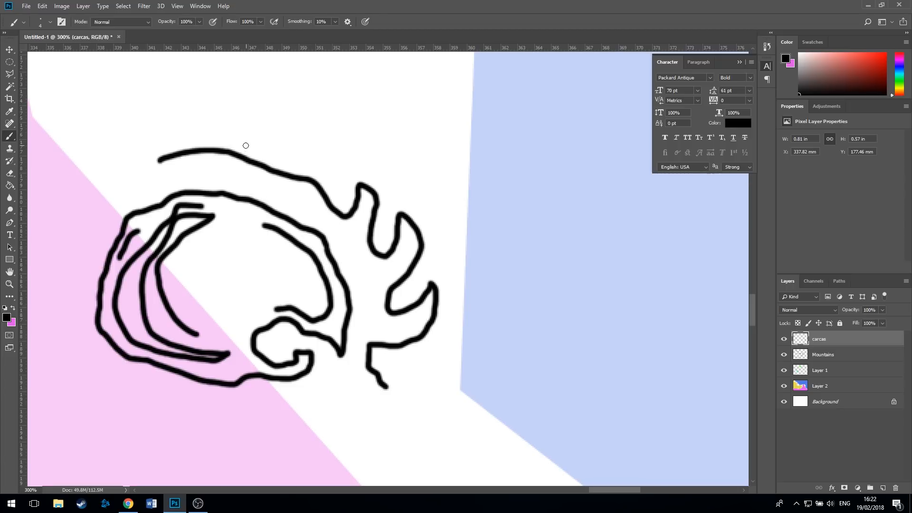
mouse_move(358, 265)
left_mouse_down()
mouse_move(443, 280)
mouse_move(437, 295)
left_mouse_up()
key("ctrl+r")
mouse_move(241, 189)
left_mouse_down()
mouse_move(170, 145)
mouse_move(194, 173)
mouse_move(202, 210)
mouse_move(154, 188)
mouse_move(175, 237)
mouse_move(163, 266)
mouse_move(135, 282)
left_mouse_up()
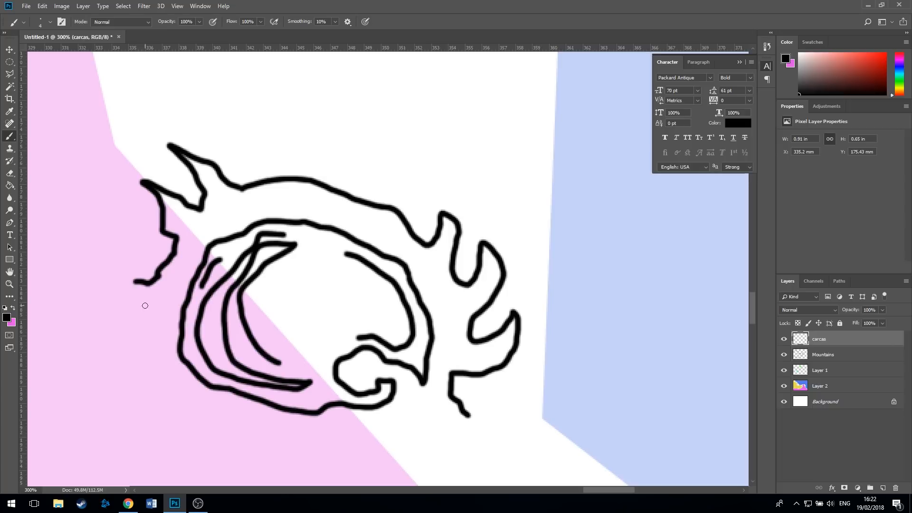
- Brush the skull's rounded lower jaw line beneath the eye socket, continuing it as a wavy edge into the blue region
scroll(362, 357, "down", 3)
left_click_drag(236, 373, 370, 319)
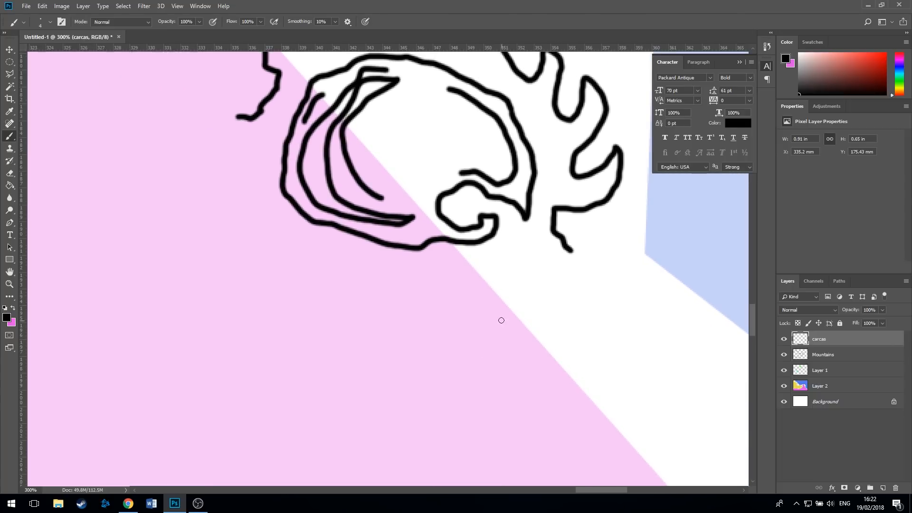
mouse_move(501, 386)
left_mouse_down()
mouse_move(430, 420)
mouse_move(355, 430)
mouse_move(269, 401)
mouse_move(214, 359)
mouse_move(197, 291)
mouse_move(156, 255)
left_mouse_up()
mouse_move(558, 371)
left_mouse_down()
mouse_move(456, 336)
mouse_move(353, 355)
left_mouse_up()
mouse_move(296, 361)
left_mouse_down()
mouse_move(332, 356)
mouse_move(345, 369)
mouse_move(375, 346)
mouse_move(401, 364)
mouse_move(426, 344)
mouse_move(446, 359)
mouse_move(488, 336)
mouse_move(525, 350)
mouse_move(554, 336)
mouse_move(628, 350)
mouse_move(656, 338)
mouse_move(704, 352)
left_mouse_up()
mouse_move(634, 290)
left_mouse_down()
mouse_move(573, 298)
mouse_move(536, 369)
left_mouse_up()
key("ctrl+r")
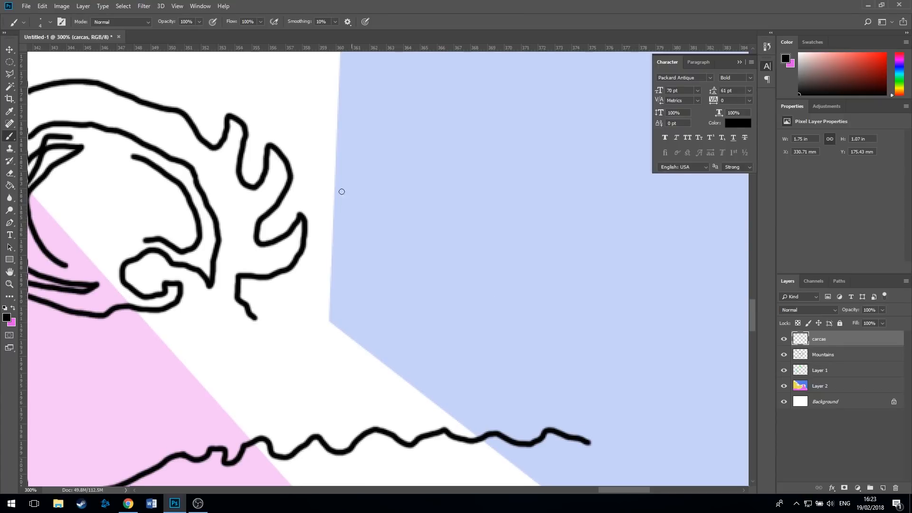
- Brush the snout's bumpy upper profile, nostril notch and pointed front tip, joining them down to the wavy jaw edge
mouse_move(167, 77)
left_mouse_down()
mouse_move(252, 95)
mouse_move(285, 117)
mouse_move(343, 202)
mouse_move(388, 209)
mouse_move(414, 195)
mouse_move(429, 208)
mouse_move(446, 195)
mouse_move(463, 216)
mouse_move(486, 210)
mouse_move(510, 225)
mouse_move(531, 214)
mouse_move(544, 225)
mouse_move(562, 217)
mouse_move(587, 178)
mouse_move(665, 191)
mouse_move(732, 254)
left_mouse_up()
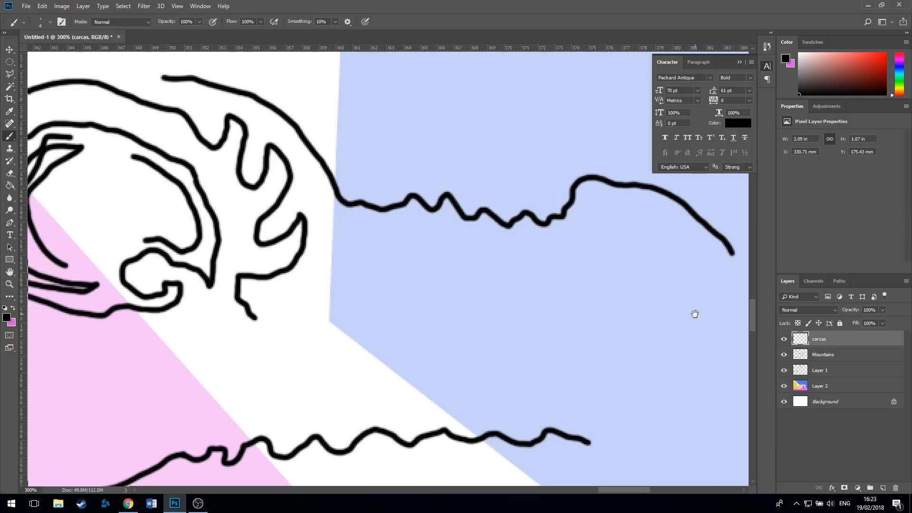
left_click_drag(693, 310, 434, 306)
mouse_move(478, 231)
left_mouse_down()
mouse_move(400, 198)
mouse_move(371, 221)
mouse_move(385, 254)
mouse_move(431, 264)
mouse_move(477, 262)
mouse_move(503, 247)
mouse_move(522, 253)
mouse_move(562, 315)
mouse_move(571, 403)
mouse_move(531, 372)
mouse_move(503, 384)
mouse_move(489, 410)
mouse_move(331, 421)
left_mouse_up()
- Add a row of short curved marks above the jaw edge, from the snout tip back toward the eye socket
mouse_move(517, 292)
left_mouse_down()
mouse_move(534, 346)
mouse_move(475, 321)
left_mouse_up()
left_click_drag(447, 376, 434, 351)
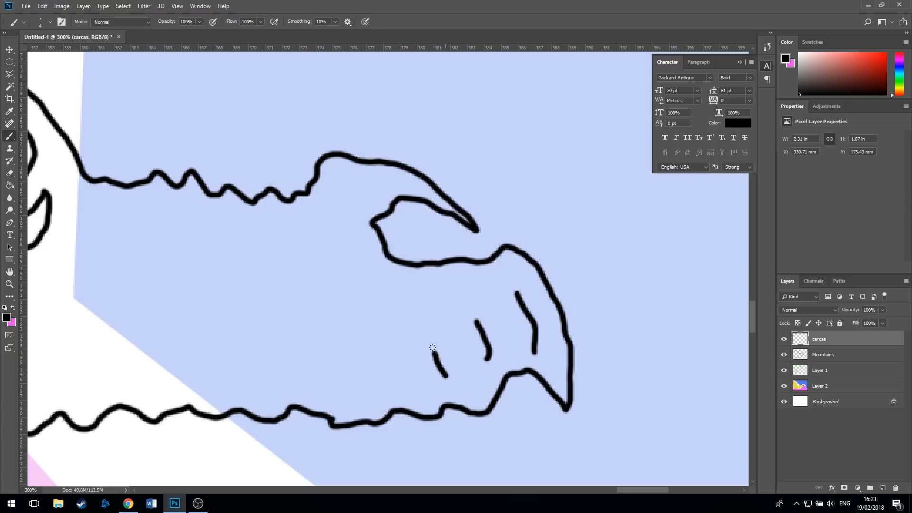
left_click_drag(407, 387, 381, 356)
mouse_move(309, 394)
left_mouse_down()
mouse_move(296, 374)
mouse_move(249, 363)
left_mouse_up()
mouse_move(205, 387)
left_mouse_down()
mouse_move(126, 372)
mouse_move(51, 385)
left_mouse_up()
- Brush a curved cheek line behind the snout and a long oval opening in the snout
left_click_drag(226, 262, 418, 225)
mouse_move(291, 192)
left_mouse_down()
mouse_move(252, 265)
mouse_move(225, 288)
left_mouse_up()
mouse_move(505, 203)
left_mouse_down()
mouse_move(396, 207)
mouse_move(355, 221)
mouse_move(321, 254)
left_mouse_up()
mouse_move(502, 205)
left_mouse_down()
mouse_move(528, 252)
mouse_move(504, 271)
mouse_move(424, 281)
mouse_move(321, 258)
mouse_move(503, 235)
mouse_move(586, 203)
left_mouse_up()
mouse_move(285, 214)
left_mouse_down()
mouse_move(375, 285)
mouse_move(299, 213)
left_mouse_up()
left_click_drag(194, 244, 373, 342)
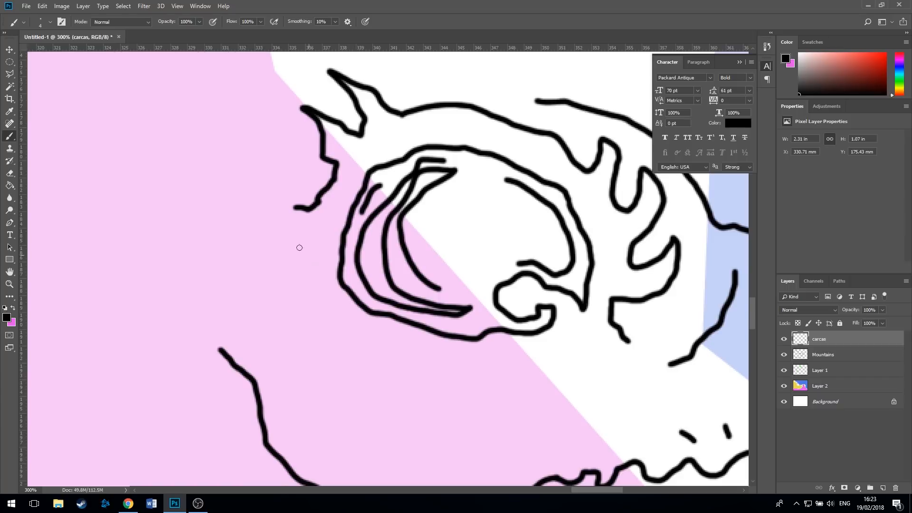
- Brush the skull's bumpy top crest, two parallel lines down behind the eye socket, and the inner edge curving toward the jaw
left_click_drag(449, 138, 378, 285)
mouse_move(502, 273)
left_mouse_down()
mouse_move(404, 233)
mouse_move(248, 235)
mouse_move(247, 215)
mouse_move(227, 193)
mouse_move(192, 206)
mouse_move(165, 190)
mouse_move(115, 204)
mouse_move(176, 231)
mouse_move(215, 281)
mouse_move(217, 345)
mouse_move(190, 438)
mouse_move(172, 458)
left_mouse_up()
mouse_move(205, 226)
left_mouse_down()
mouse_move(227, 244)
mouse_move(242, 299)
mouse_move(225, 423)
mouse_move(196, 462)
left_mouse_up()
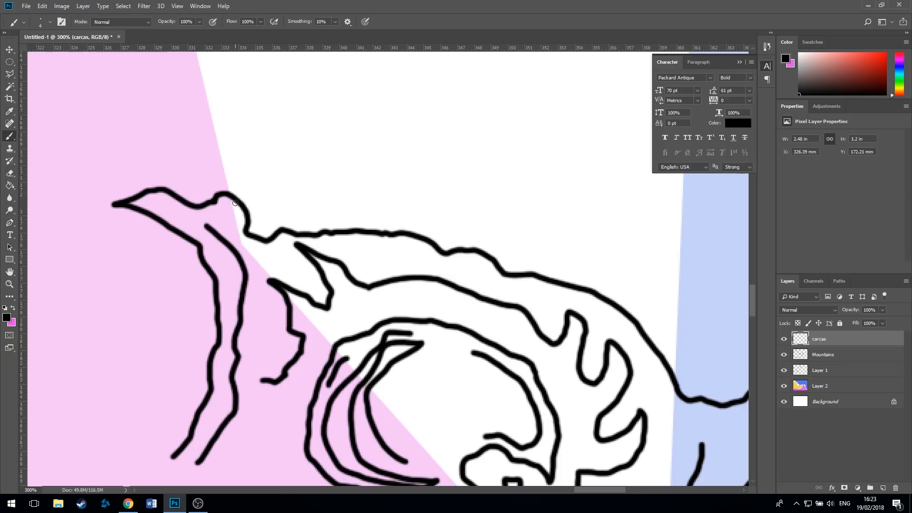
mouse_move(248, 405)
left_mouse_down()
mouse_move(276, 228)
mouse_move(347, 219)
left_mouse_up()
mouse_move(271, 274)
left_mouse_down()
mouse_move(211, 287)
mouse_move(185, 344)
mouse_move(187, 403)
mouse_move(198, 433)
mouse_move(245, 477)
left_mouse_up()
left_click_drag(194, 213, 417, 329)
- Brush the large rounded frill behind the skull with pointed ridge lines, and join its inner edge to the jaw
mouse_move(435, 138)
left_mouse_down()
mouse_move(375, 137)
mouse_move(305, 155)
mouse_move(256, 214)
mouse_move(207, 352)
mouse_move(201, 477)
left_mouse_up()
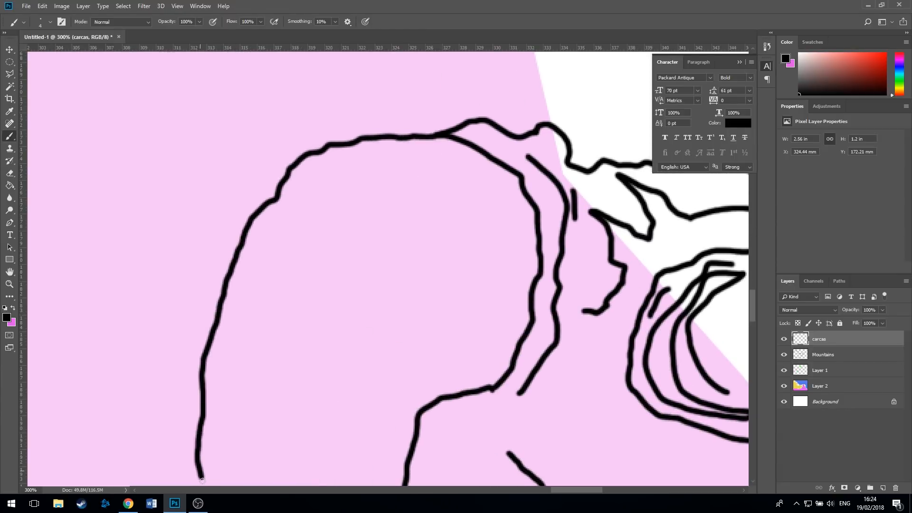
mouse_move(407, 145)
left_mouse_down()
mouse_move(444, 178)
mouse_move(468, 242)
mouse_move(477, 312)
mouse_move(470, 385)
mouse_move(448, 272)
mouse_move(390, 184)
mouse_move(352, 165)
mouse_move(413, 294)
mouse_move(432, 377)
mouse_move(357, 282)
mouse_move(275, 222)
mouse_move(379, 329)
mouse_move(426, 395)
mouse_move(369, 364)
mouse_move(214, 337)
mouse_move(343, 379)
mouse_move(403, 414)
mouse_move(291, 405)
mouse_move(219, 417)
mouse_move(385, 457)
mouse_move(303, 459)
mouse_move(220, 477)
mouse_move(423, 364)
mouse_move(339, 97)
mouse_move(118, 201)
mouse_move(143, 271)
left_mouse_up()
mouse_move(136, 193)
left_mouse_down()
mouse_move(207, 192)
mouse_move(271, 207)
mouse_move(156, 232)
mouse_move(268, 271)
left_mouse_up()
mouse_move(453, 196)
left_mouse_down()
mouse_move(433, 199)
mouse_move(387, 249)
mouse_move(350, 259)
mouse_move(331, 252)
left_mouse_up()
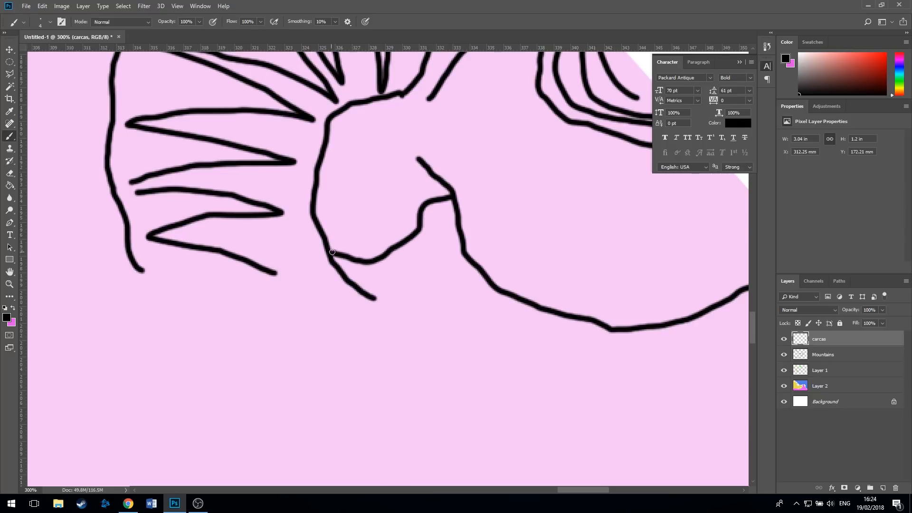
- Brush a narrow plate against the frill's rear edge and a tall, spike-tipped bone behind it
mouse_move(322, 152)
left_mouse_down()
mouse_move(606, 423)
mouse_move(588, 424)
left_mouse_up()
mouse_move(542, 202)
left_mouse_down()
mouse_move(276, 249)
mouse_move(396, 96)
left_mouse_up()
mouse_move(235, 154)
left_mouse_down()
mouse_move(266, 104)
mouse_move(252, 114)
mouse_move(232, 166)
mouse_move(240, 259)
mouse_move(226, 323)
mouse_move(250, 359)
mouse_move(276, 363)
left_mouse_up()
mouse_move(197, 337)
left_mouse_down()
mouse_move(214, 301)
mouse_move(213, 256)
mouse_move(203, 221)
mouse_move(177, 194)
mouse_move(178, 149)
mouse_move(151, 84)
mouse_move(110, 47)
mouse_move(123, 86)
mouse_move(117, 120)
mouse_move(146, 122)
mouse_move(162, 108)
mouse_move(102, 128)
mouse_move(88, 150)
mouse_move(106, 188)
mouse_move(79, 222)
mouse_move(131, 253)
mouse_move(156, 285)
mouse_move(113, 350)
mouse_move(195, 343)
left_mouse_up()
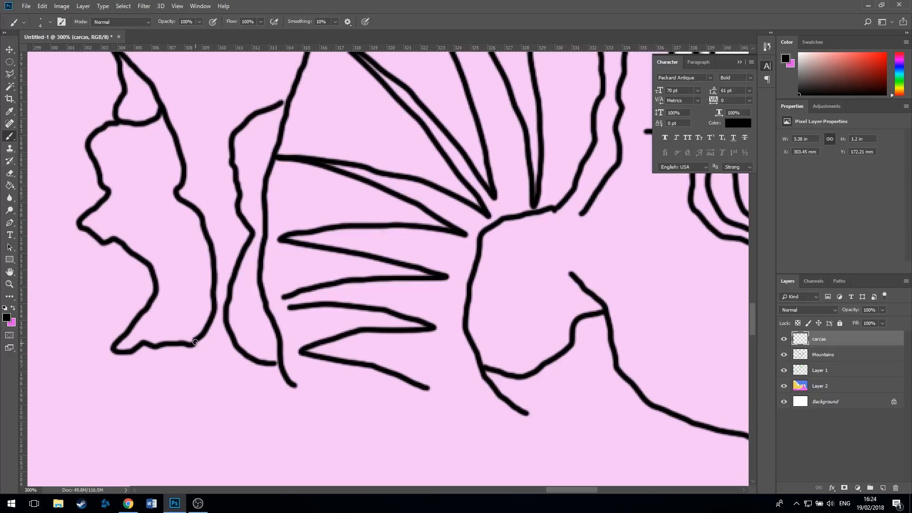
- Brush two smaller spike-tipped bones trailing behind the tall one, leaning away from the skull
mouse_move(140, 282)
left_mouse_down()
mouse_move(435, 360)
mouse_move(444, 342)
left_mouse_up()
mouse_move(345, 277)
left_mouse_down()
mouse_move(305, 236)
mouse_move(234, 245)
mouse_move(220, 258)
mouse_move(274, 319)
mouse_move(310, 422)
mouse_move(355, 436)
mouse_move(386, 426)
mouse_move(366, 397)
mouse_move(360, 325)
mouse_move(344, 275)
left_mouse_up()
mouse_move(276, 243)
left_mouse_down()
mouse_move(192, 198)
mouse_move(227, 251)
left_mouse_up()
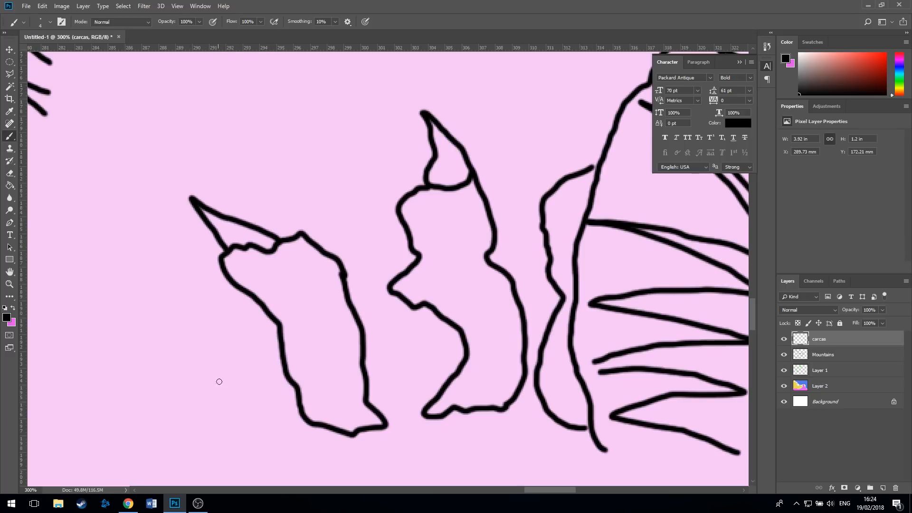
mouse_move(250, 360)
left_mouse_down()
mouse_move(203, 313)
mouse_move(187, 316)
mouse_move(163, 343)
mouse_move(230, 424)
mouse_move(278, 425)
mouse_move(256, 364)
mouse_move(245, 356)
left_mouse_up()
mouse_move(186, 314)
left_mouse_down()
mouse_move(127, 284)
mouse_move(170, 337)
mouse_move(366, 237)
mouse_move(200, 264)
left_mouse_up()
- Review the skull drawing's size and position against the surrounding map
key("h")
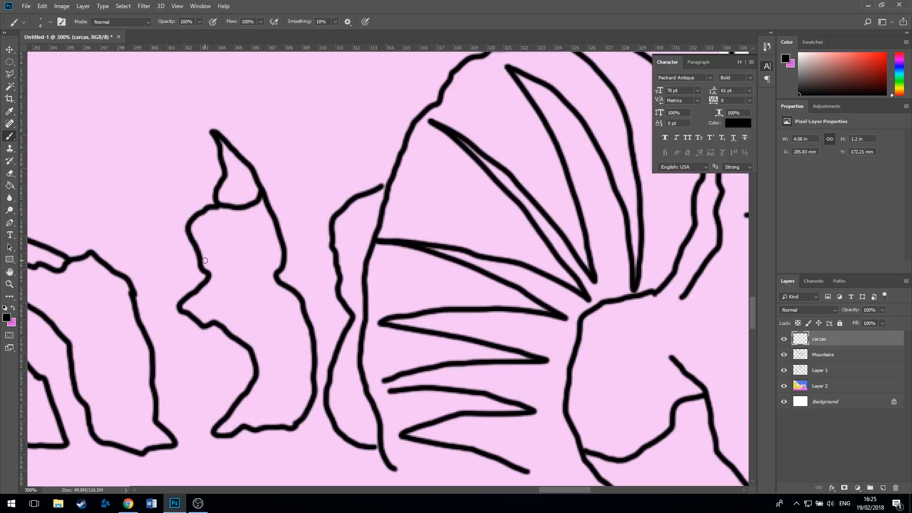
key("ctrl+minus")
key("ctrl+minus")
key("ctrl+minus")
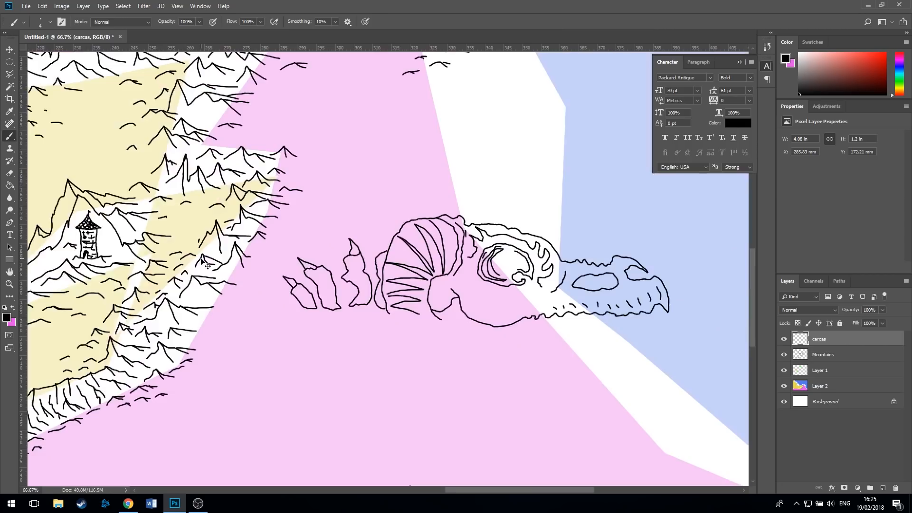
key("ctrl+minus")
key("ctrl+minus")
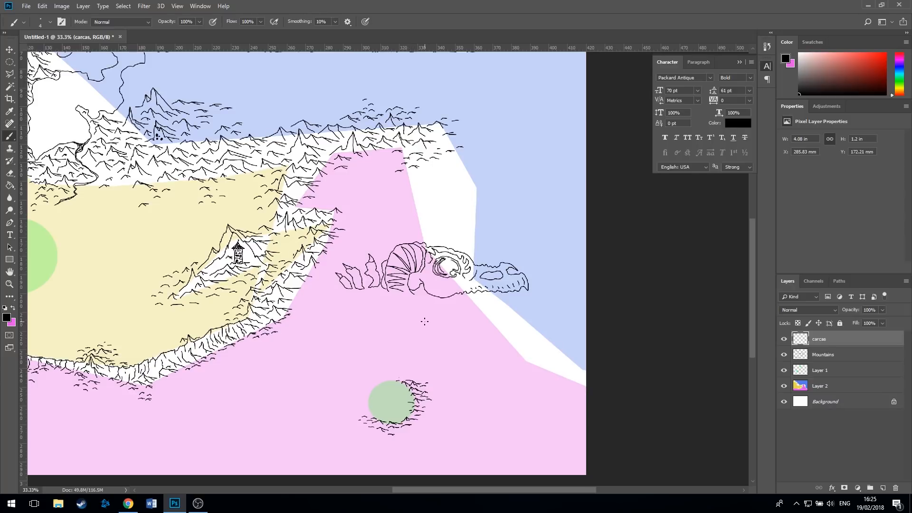
left_click_drag(355, 309, 414, 274)
key("ctrl+r")
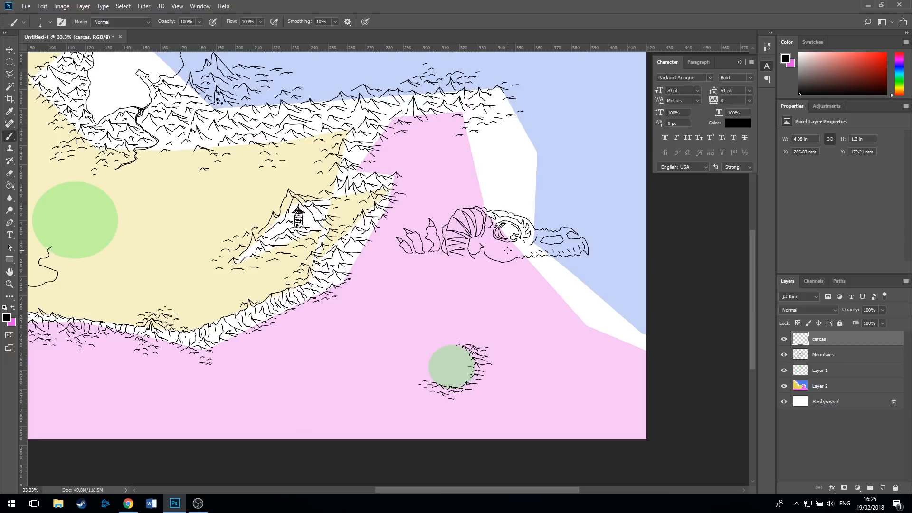
- Close the bottom of the skull's ribbed frill with a brushed base line
key("ctrl+plus")
key("ctrl+plus")
key("ctrl+plus")
key("ctrl+plus")
key("ctrl+plus")
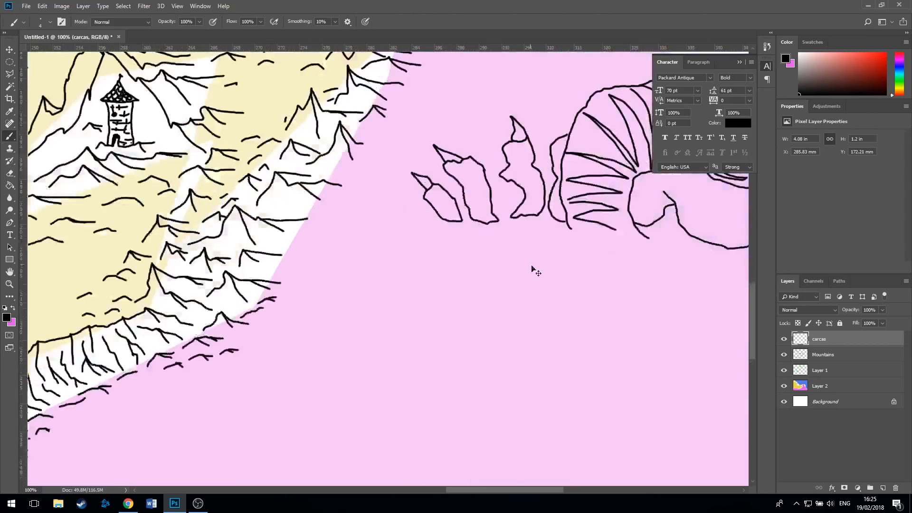
left_click_drag(609, 206, 132, 320)
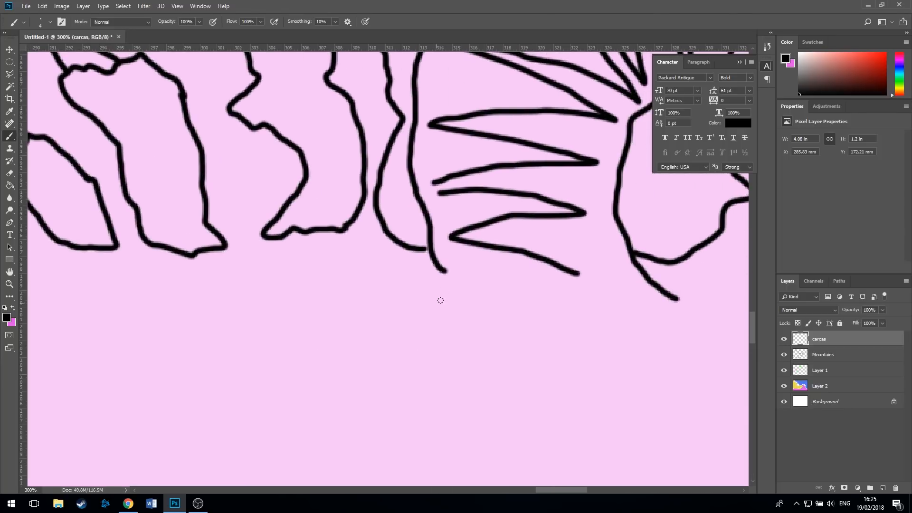
mouse_move(443, 273)
left_mouse_down()
mouse_move(479, 290)
mouse_move(669, 297)
left_mouse_up()
- Brush a row of blocky teeth beneath the skull's wavy jaw edge, from the snout tip back to a small rear tooth
left_click_drag(699, 270, 147, 195)
mouse_move(283, 107)
left_mouse_down()
mouse_move(356, 169)
mouse_move(455, 158)
mouse_move(495, 128)
mouse_move(512, 102)
left_mouse_up()
mouse_move(654, 249)
left_mouse_down()
mouse_move(470, 275)
mouse_move(366, 275)
left_mouse_up()
mouse_move(746, 205)
left_mouse_down()
mouse_move(599, 223)
mouse_move(638, 243)
mouse_move(629, 293)
mouse_move(582, 296)
mouse_move(586, 258)
mouse_move(575, 236)
mouse_move(544, 251)
mouse_move(553, 288)
mouse_move(526, 299)
mouse_move(508, 299)
mouse_move(509, 239)
mouse_move(472, 302)
mouse_move(435, 245)
mouse_move(408, 301)
mouse_move(386, 291)
mouse_move(375, 242)
mouse_move(362, 299)
mouse_move(328, 297)
mouse_move(317, 239)
mouse_move(315, 297)
mouse_move(278, 295)
mouse_move(273, 236)
mouse_move(264, 285)
mouse_move(237, 295)
mouse_move(232, 238)
mouse_move(216, 281)
mouse_move(196, 299)
mouse_move(173, 251)
mouse_move(164, 288)
mouse_move(127, 287)
mouse_move(118, 254)
mouse_move(115, 278)
mouse_move(95, 287)
mouse_move(79, 246)
left_mouse_up()
mouse_move(57, 277)
left_mouse_down()
mouse_move(182, 266)
mouse_move(150, 259)
left_mouse_up()
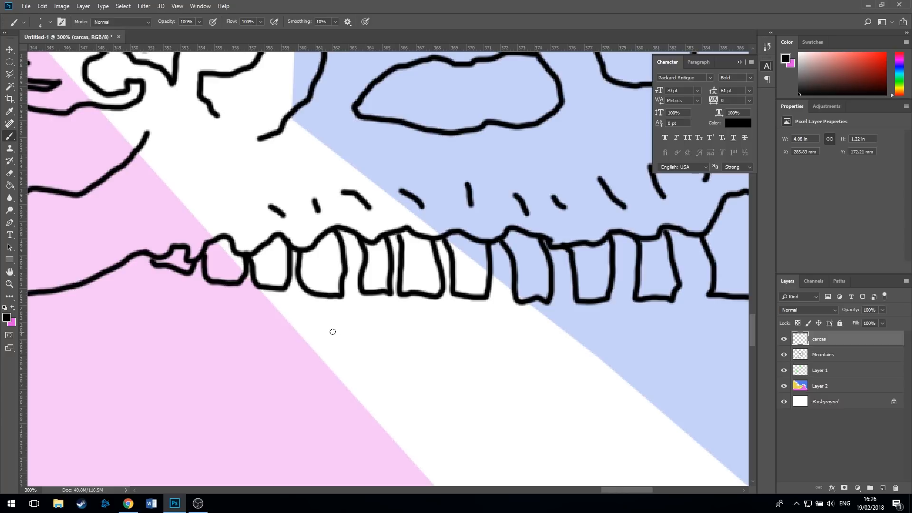
- Between the skull and the pink region's green circle, brush two small spiked bones and a taller third bone beside them
key("ctrl+minus")
key("ctrl+minus")
key("ctrl+minus")
key("ctrl+minus")
key("ctrl+minus")
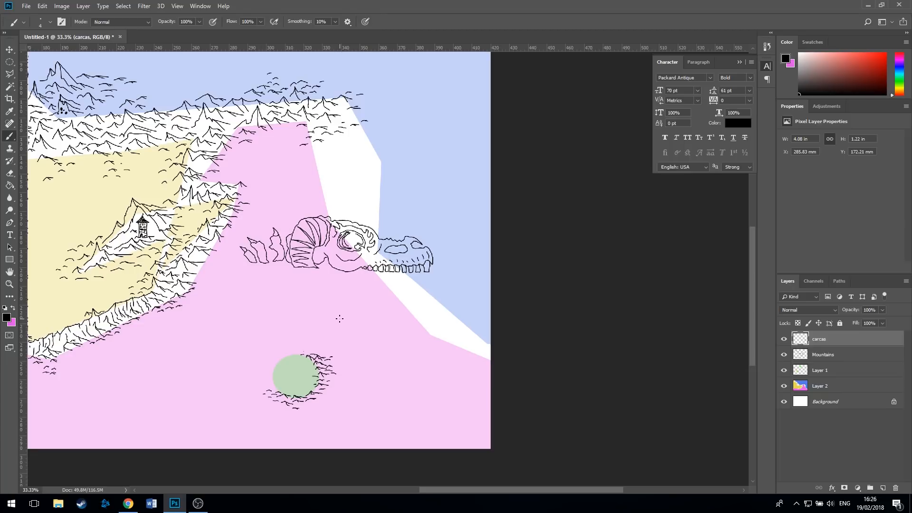
left_click_drag(339, 318, 460, 261)
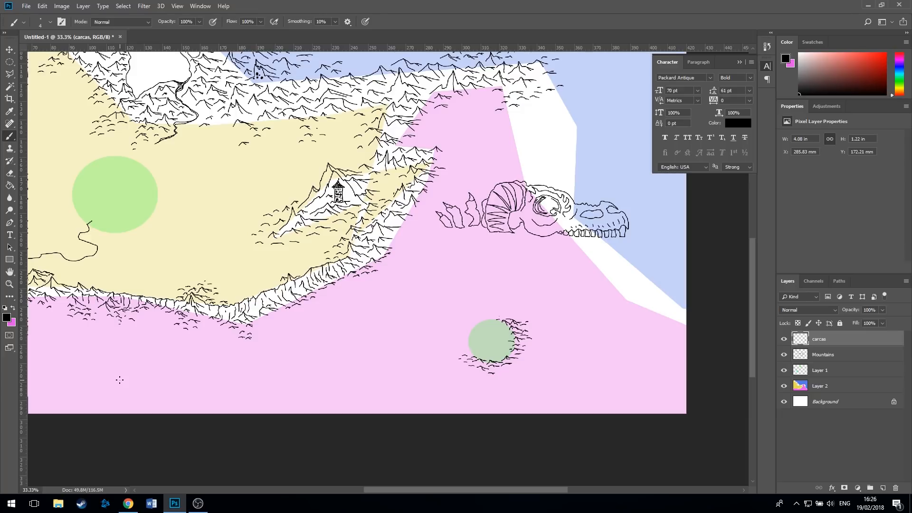
key("ctrl+plus")
key("ctrl+plus")
key("ctrl+plus")
key("ctrl+plus")
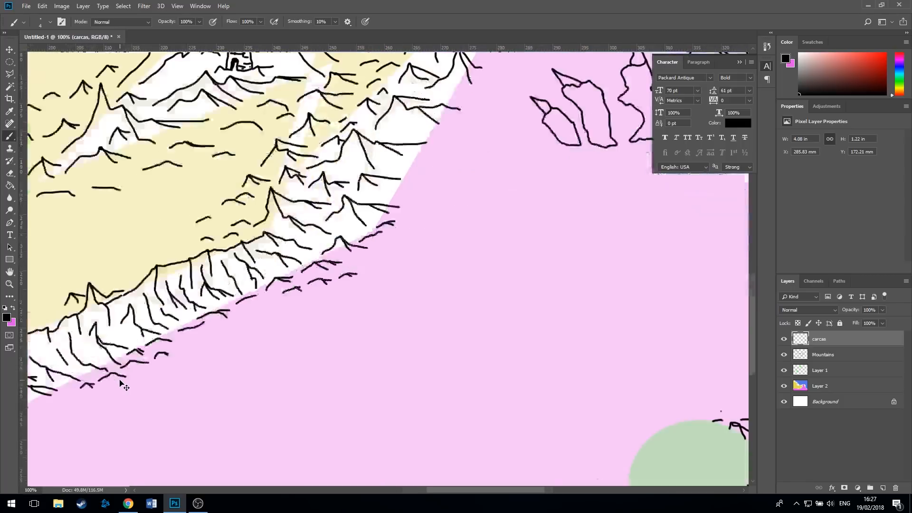
mouse_move(673, 231)
left_mouse_down()
mouse_move(322, 328)
mouse_move(49, 159)
mouse_move(65, 128)
mouse_move(68, 173)
left_mouse_up()
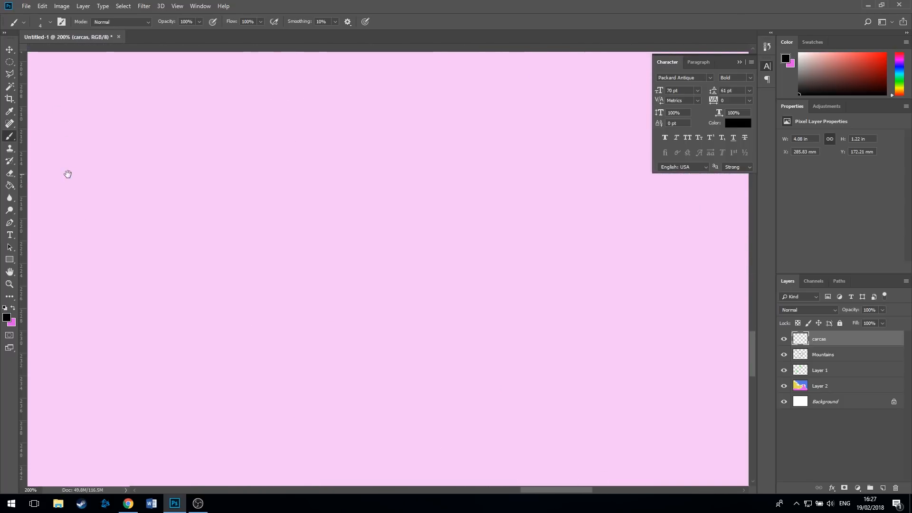
mouse_move(263, 252)
left_mouse_down()
mouse_move(283, 219)
mouse_move(304, 230)
mouse_move(295, 260)
mouse_move(263, 251)
left_mouse_up()
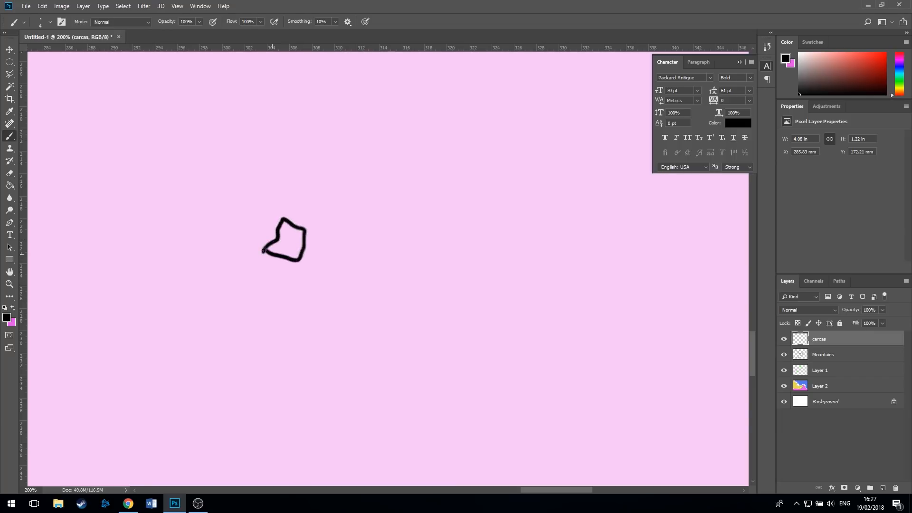
mouse_move(287, 219)
left_mouse_down()
mouse_move(302, 196)
mouse_move(300, 226)
left_mouse_up()
mouse_move(308, 271)
left_mouse_down()
mouse_move(312, 234)
mouse_move(330, 211)
mouse_move(344, 231)
mouse_move(337, 256)
mouse_move(309, 271)
left_mouse_up()
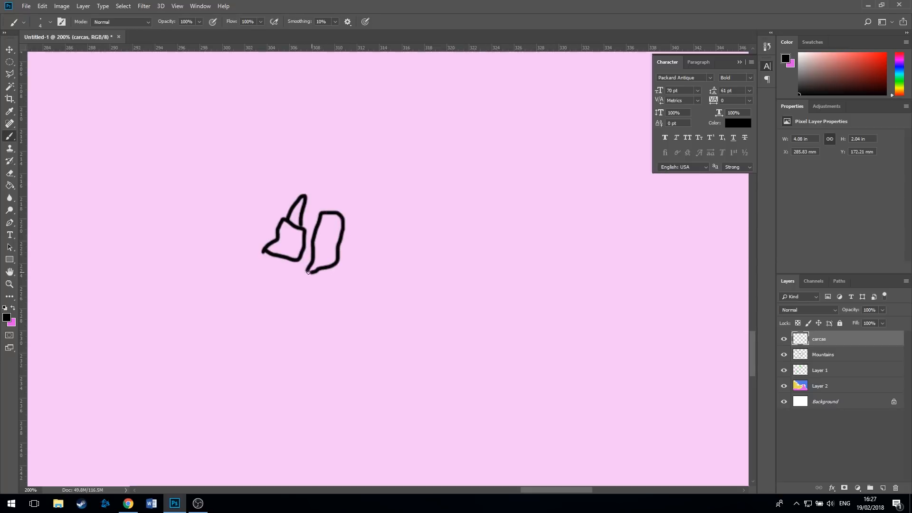
mouse_move(328, 213)
left_mouse_down()
mouse_move(346, 187)
mouse_move(341, 213)
left_mouse_up()
mouse_move(349, 262)
left_mouse_down()
mouse_move(363, 194)
mouse_move(372, 178)
mouse_move(394, 178)
mouse_move(383, 235)
mouse_move(352, 261)
left_mouse_up()
- Continue the bone row rightward with a wide jagged bone and shrinking spiked ones, and add a tiny bone at its left end
mouse_move(381, 172)
left_mouse_down()
mouse_move(399, 161)
mouse_move(391, 176)
mouse_move(404, 180)
mouse_move(393, 246)
mouse_move(406, 239)
mouse_move(487, 255)
mouse_move(465, 238)
mouse_move(476, 212)
mouse_move(451, 219)
mouse_move(462, 207)
mouse_move(442, 213)
mouse_move(437, 191)
mouse_move(411, 184)
mouse_move(449, 232)
left_mouse_up()
mouse_move(495, 255)
left_mouse_down()
mouse_move(529, 212)
mouse_move(541, 225)
mouse_move(522, 250)
mouse_move(524, 266)
mouse_move(498, 258)
left_mouse_up()
mouse_move(530, 215)
left_mouse_down()
mouse_move(544, 210)
mouse_move(538, 220)
left_mouse_up()
mouse_move(538, 271)
left_mouse_down()
mouse_move(556, 230)
mouse_move(572, 244)
mouse_move(565, 278)
mouse_move(537, 275)
left_mouse_up()
left_click_drag(573, 228, 573, 248)
mouse_move(573, 278)
left_mouse_down()
mouse_move(592, 265)
mouse_move(606, 269)
mouse_move(601, 283)
mouse_move(575, 279)
mouse_move(608, 286)
left_mouse_up()
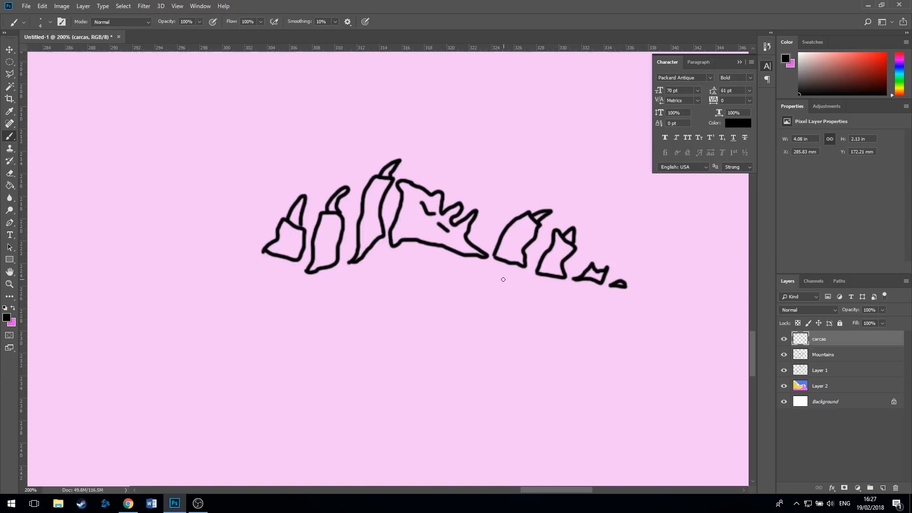
key("ctrl+minus")
key("ctrl+minus")
key("ctrl+minus")
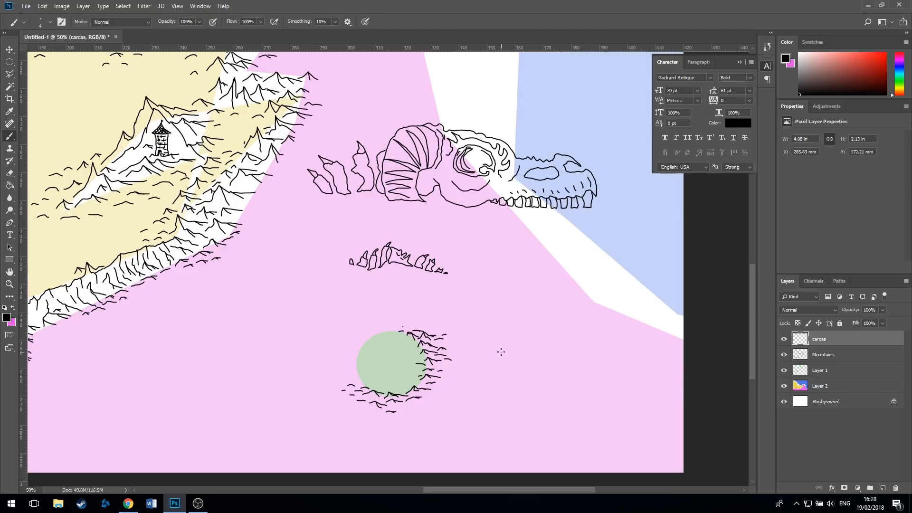
scroll(502, 354, "down", 2)
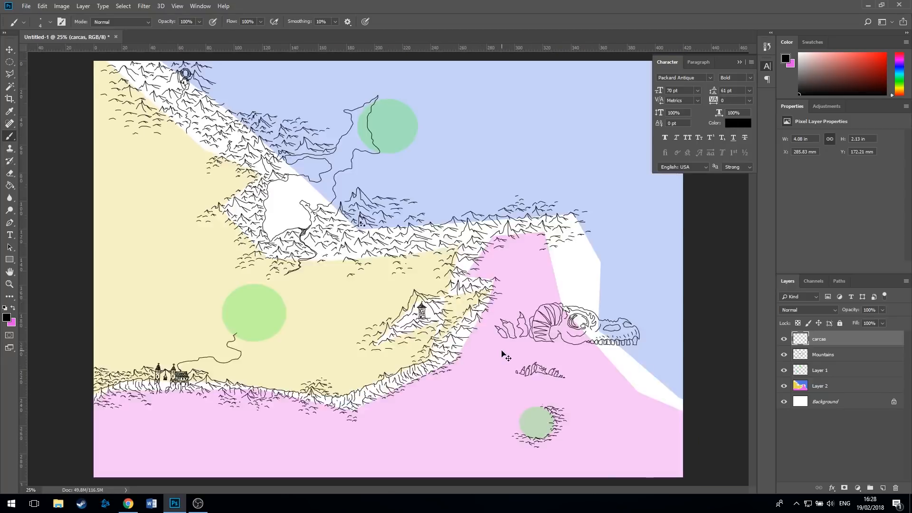
- Right of the pink region's green circle, brush two angled limb bones, plus a long jointed finger ending in a curved claw
scroll(503, 354, "up", 5)
mouse_move(504, 353)
left_mouse_down()
mouse_move(466, 292)
mouse_move(482, 299)
mouse_move(356, 209)
mouse_move(426, 224)
mouse_move(425, 183)
mouse_move(629, 226)
mouse_move(268, 197)
mouse_move(277, 212)
mouse_move(429, 236)
left_mouse_up()
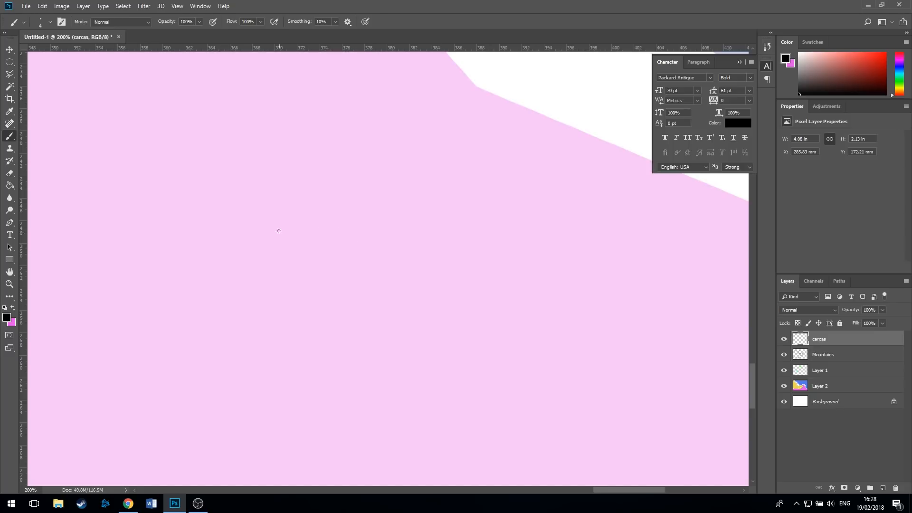
mouse_move(263, 218)
left_mouse_down()
mouse_move(312, 195)
mouse_move(322, 162)
mouse_move(334, 158)
mouse_move(348, 196)
mouse_move(298, 243)
mouse_move(246, 225)
mouse_move(265, 219)
left_mouse_up()
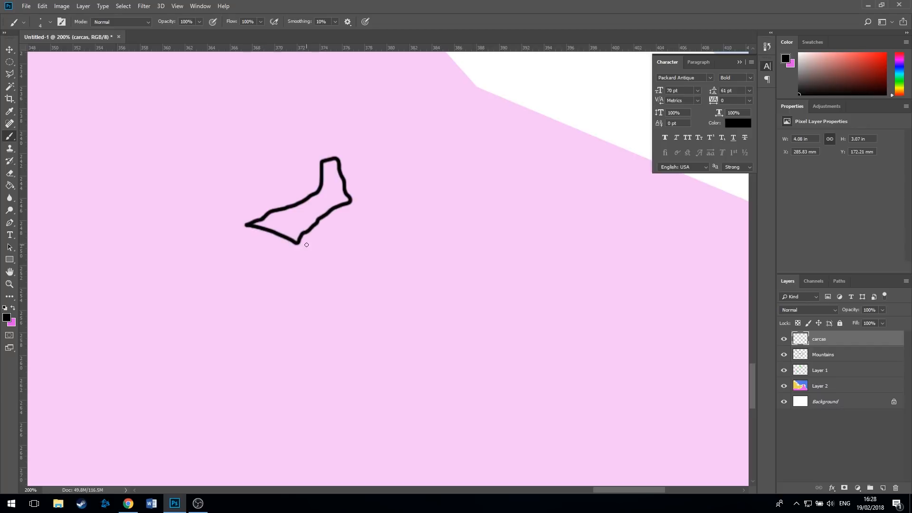
mouse_move(303, 248)
left_mouse_down()
mouse_move(369, 215)
mouse_move(372, 238)
mouse_move(325, 262)
mouse_move(304, 252)
left_mouse_up()
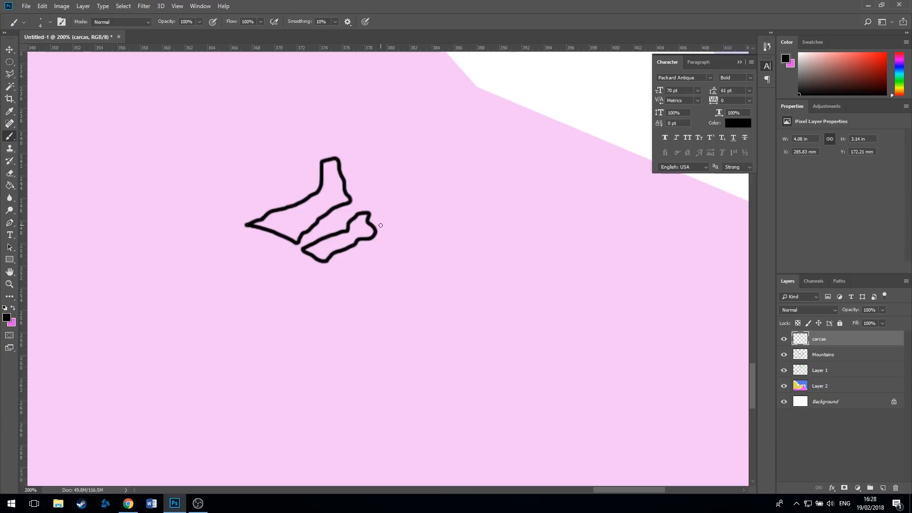
mouse_move(379, 224)
left_mouse_down()
mouse_move(397, 208)
mouse_move(454, 288)
mouse_move(437, 304)
mouse_move(419, 300)
mouse_move(419, 260)
mouse_move(394, 233)
mouse_move(378, 232)
left_mouse_up()
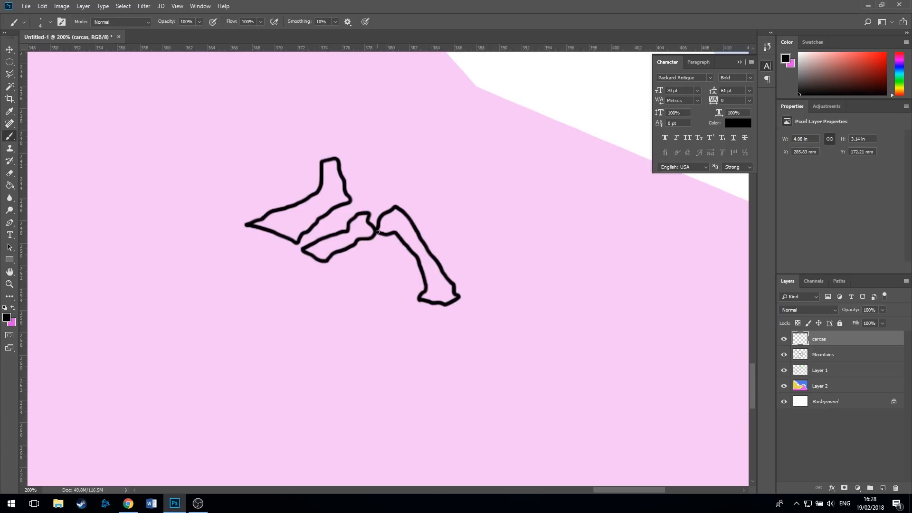
mouse_move(454, 303)
left_mouse_down()
mouse_move(529, 292)
mouse_move(529, 312)
mouse_move(427, 314)
left_mouse_up()
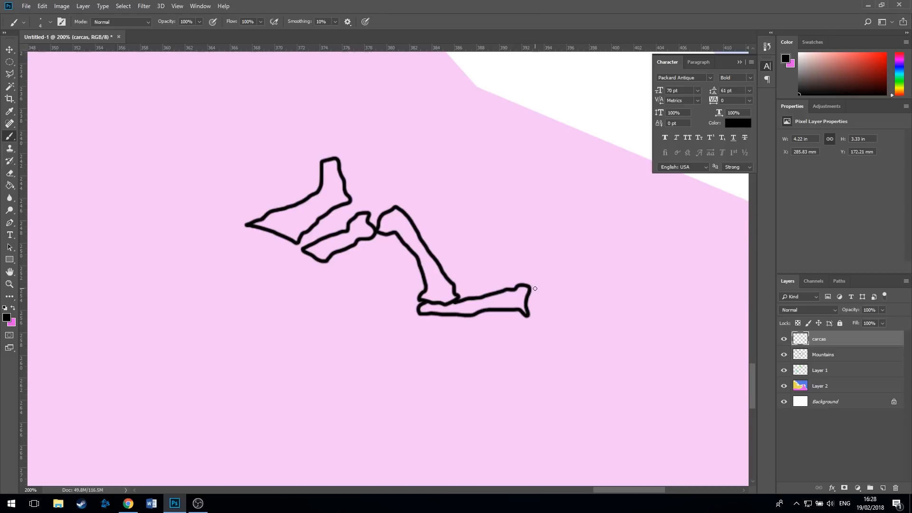
mouse_move(535, 289)
left_mouse_down()
mouse_move(537, 316)
mouse_move(567, 301)
mouse_move(623, 321)
mouse_move(578, 289)
mouse_move(532, 286)
left_mouse_up()
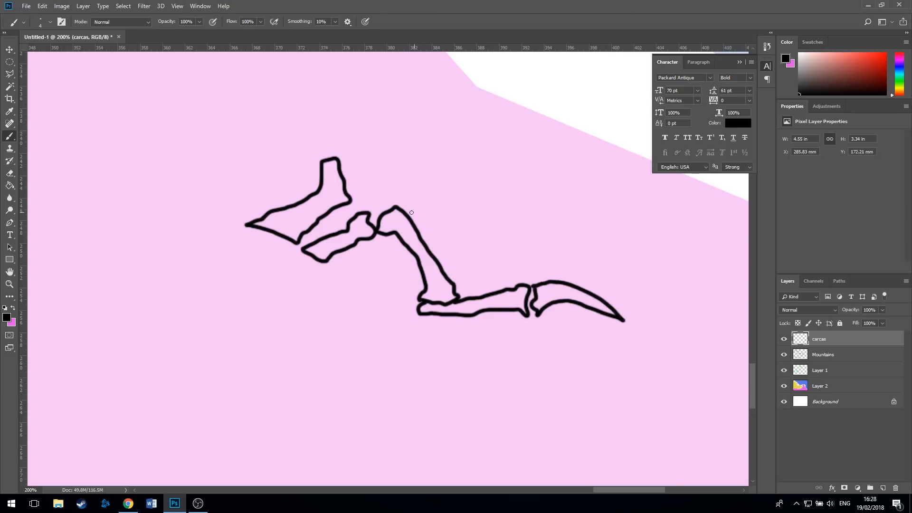
- Brush two more jointed, clawed fingers above the first, and a rounded, horned bone with small hollows at the limb's other end
mouse_move(365, 171)
left_mouse_down()
mouse_move(348, 171)
mouse_move(380, 205)
left_mouse_up()
mouse_move(368, 171)
left_mouse_down()
mouse_move(444, 250)
mouse_move(447, 272)
mouse_move(474, 248)
mouse_move(520, 240)
mouse_move(523, 258)
mouse_move(496, 257)
mouse_move(454, 274)
left_mouse_up()
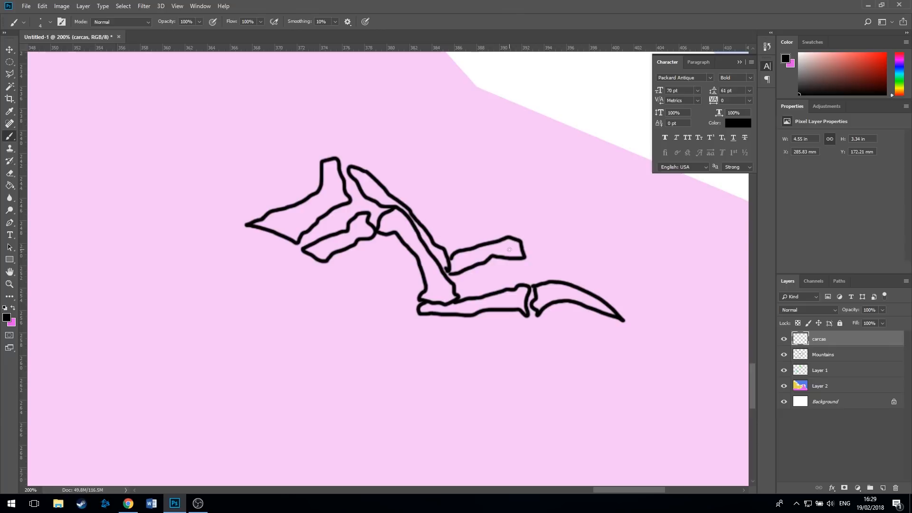
mouse_move(527, 240)
left_mouse_down()
mouse_move(527, 252)
mouse_move(600, 267)
mouse_move(553, 239)
mouse_move(526, 240)
left_mouse_up()
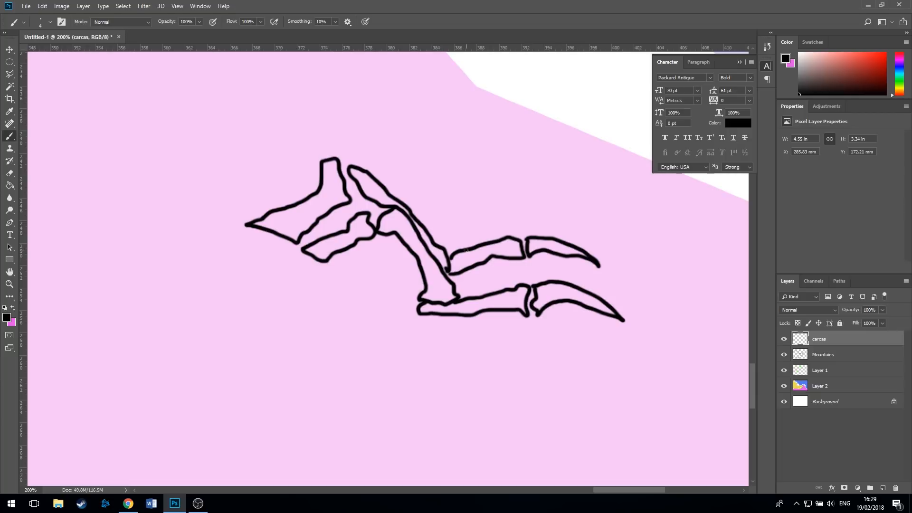
mouse_move(357, 164)
left_mouse_down()
mouse_move(375, 153)
mouse_move(430, 230)
mouse_move(476, 203)
mouse_move(497, 198)
mouse_move(506, 207)
mouse_move(500, 219)
mouse_move(441, 238)
left_mouse_up()
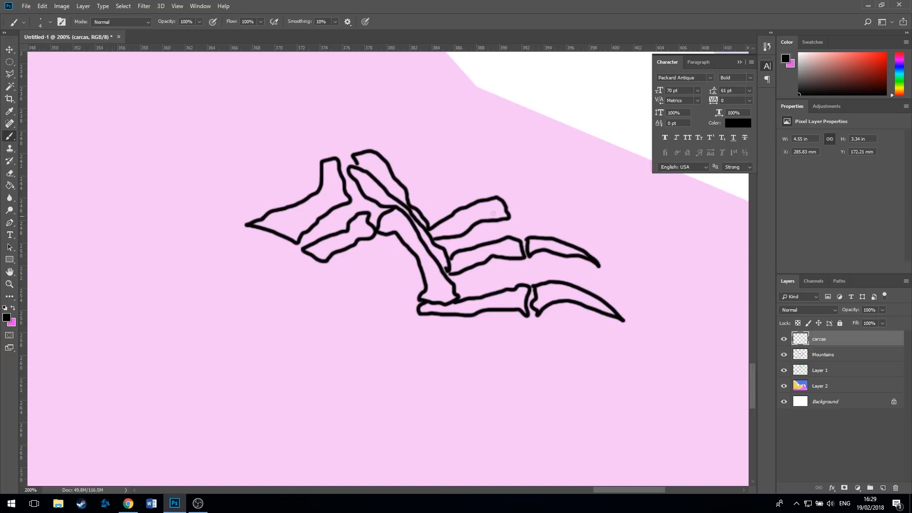
mouse_move(506, 195)
left_mouse_down()
mouse_move(517, 201)
mouse_move(569, 187)
mouse_move(501, 189)
mouse_move(526, 194)
left_mouse_up()
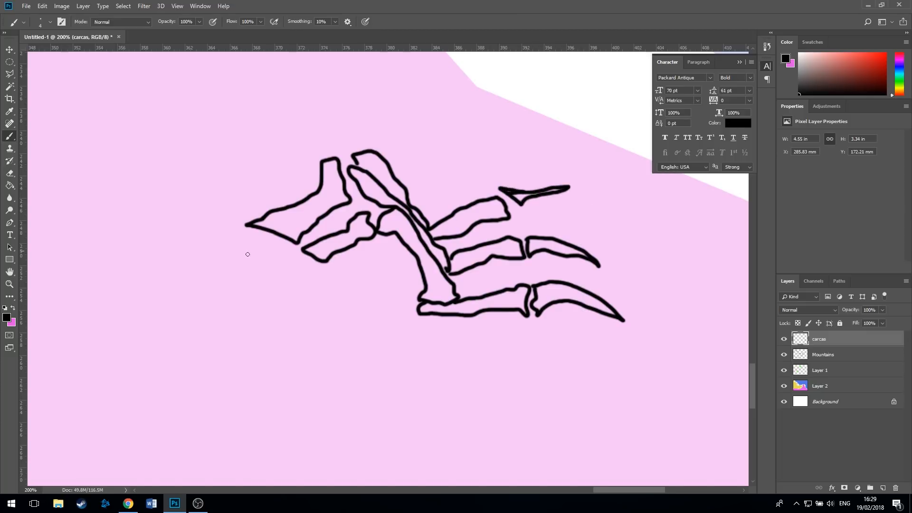
mouse_move(241, 240)
left_mouse_down()
mouse_move(295, 261)
mouse_move(296, 298)
mouse_move(287, 298)
mouse_move(270, 256)
mouse_move(227, 259)
mouse_move(211, 222)
mouse_move(217, 234)
mouse_move(240, 240)
mouse_move(224, 253)
mouse_move(243, 283)
mouse_move(273, 297)
mouse_move(225, 284)
mouse_move(226, 272)
mouse_move(243, 275)
mouse_move(232, 259)
mouse_move(261, 283)
mouse_move(274, 280)
mouse_move(264, 263)
mouse_move(269, 289)
mouse_move(281, 290)
mouse_move(273, 279)
mouse_move(282, 302)
mouse_move(299, 307)
mouse_move(256, 303)
mouse_move(277, 304)
left_mouse_up()
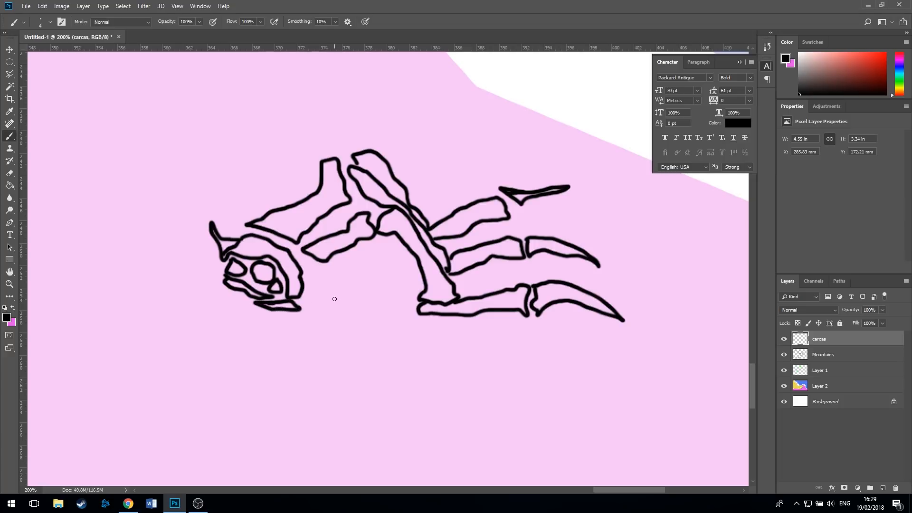
- Brush two small spike-tipped bones in the pink region between the mountain range and the green circle
key("ctrl+minus")
key("ctrl+minus")
key("ctrl+minus")
key("ctrl+minus")
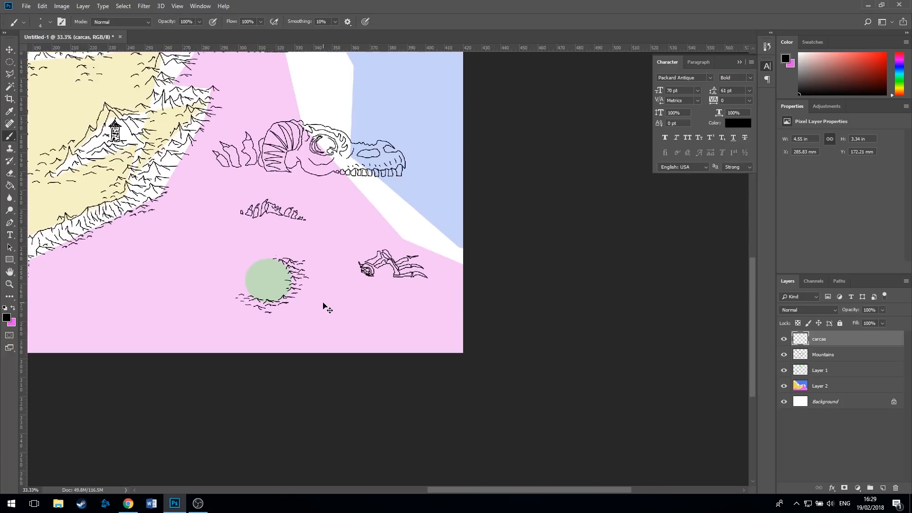
key("ctrl+plus")
key("ctrl+plus")
key("ctrl+plus")
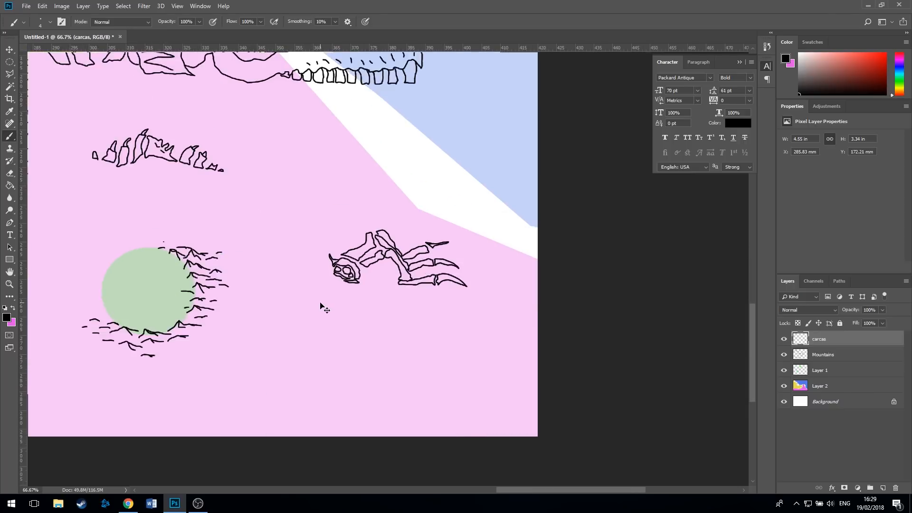
key("ctrl+minus")
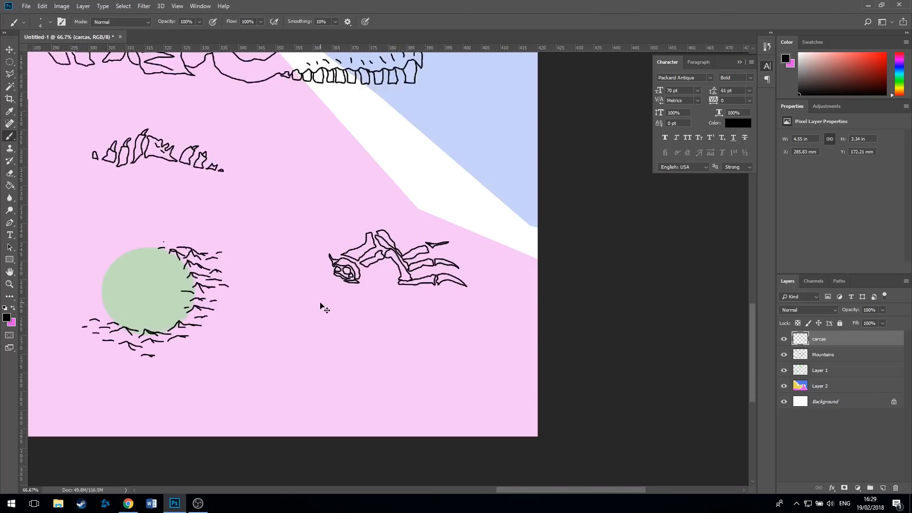
key("ctrl+minus")
mouse_move(193, 230)
left_mouse_down()
mouse_move(348, 251)
mouse_move(419, 184)
left_mouse_up()
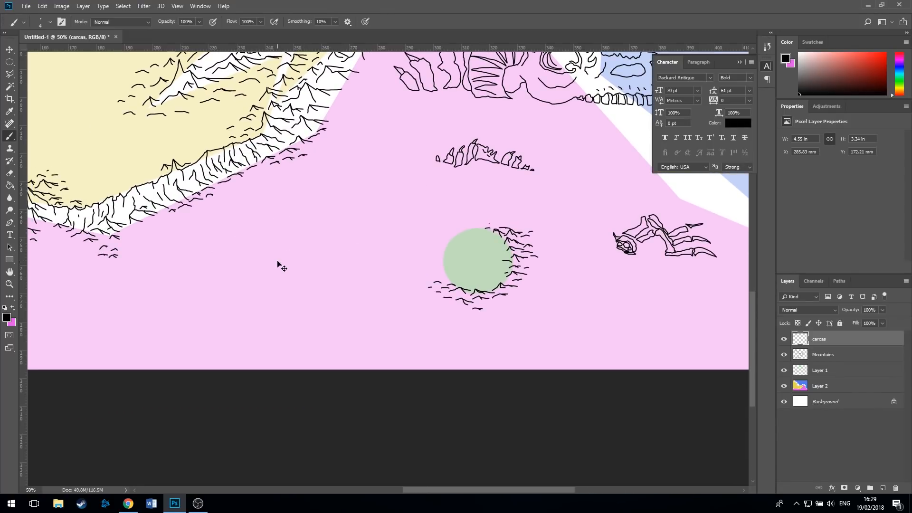
key("ctrl+plus")
key("ctrl+plus")
key("ctrl+plus")
key("ctrl+plus")
mouse_move(233, 248)
left_mouse_down()
mouse_move(412, 332)
mouse_move(575, 340)
left_mouse_up()
mouse_move(399, 272)
left_mouse_down()
mouse_move(411, 221)
mouse_move(406, 193)
mouse_move(384, 204)
mouse_move(385, 245)
mouse_move(374, 263)
mouse_move(400, 269)
left_mouse_up()
mouse_move(405, 195)
left_mouse_down()
mouse_move(385, 168)
mouse_move(386, 197)
left_mouse_up()
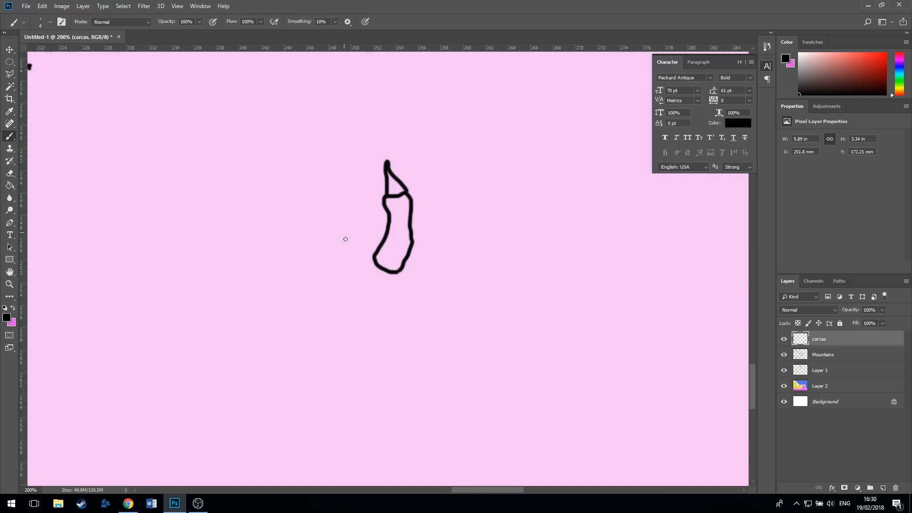
mouse_move(353, 269)
left_mouse_down()
mouse_move(364, 256)
mouse_move(364, 219)
mouse_move(338, 207)
mouse_move(328, 260)
left_mouse_up()
left_click_drag(333, 278, 352, 270)
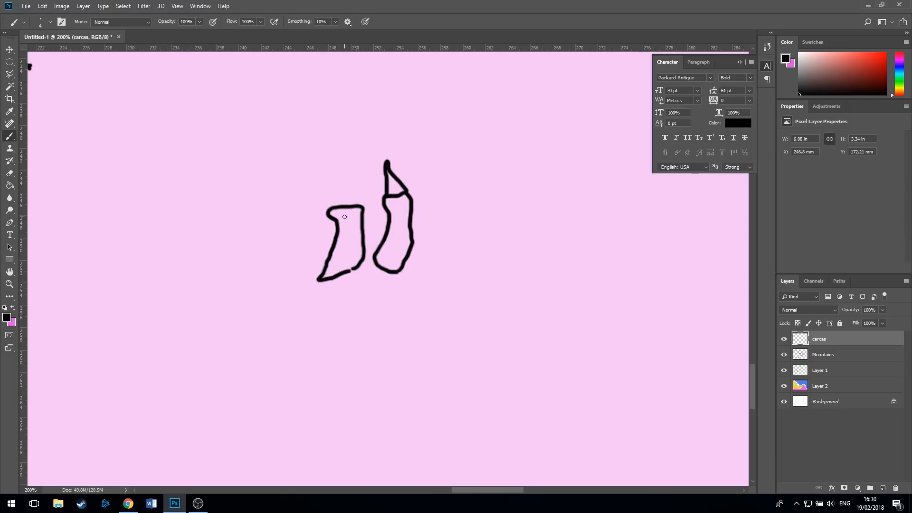
mouse_move(353, 206)
left_mouse_down()
mouse_move(333, 181)
mouse_move(333, 205)
left_mouse_up()
- Beside the two spike-tipped bones, brush two tall curved ribs and a shorter pointed rib towards the green circle
key("ctrl+minus")
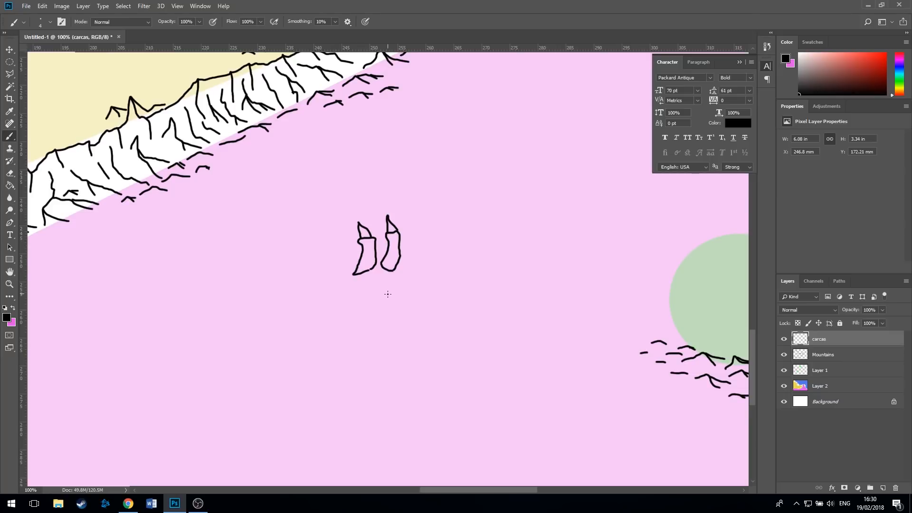
mouse_move(387, 301)
left_mouse_down()
mouse_move(419, 281)
mouse_move(433, 240)
mouse_move(422, 179)
mouse_move(438, 222)
left_mouse_up()
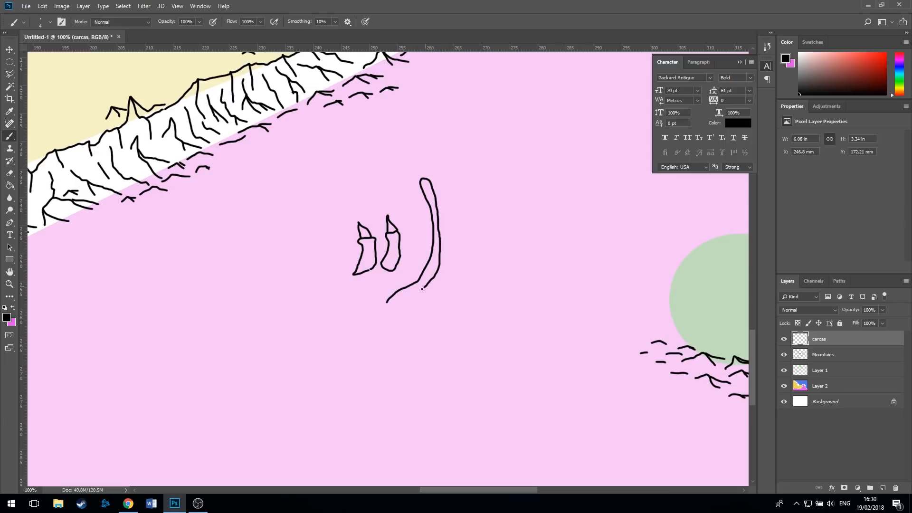
left_click_drag(385, 306, 382, 309)
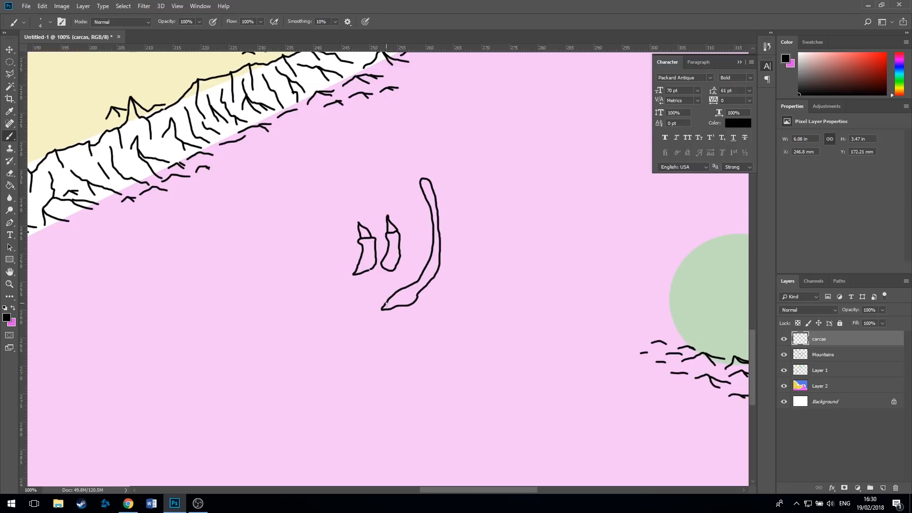
mouse_move(429, 291)
left_mouse_down()
mouse_move(466, 236)
mouse_move(471, 170)
mouse_move(481, 191)
mouse_move(477, 233)
mouse_move(437, 300)
left_mouse_up()
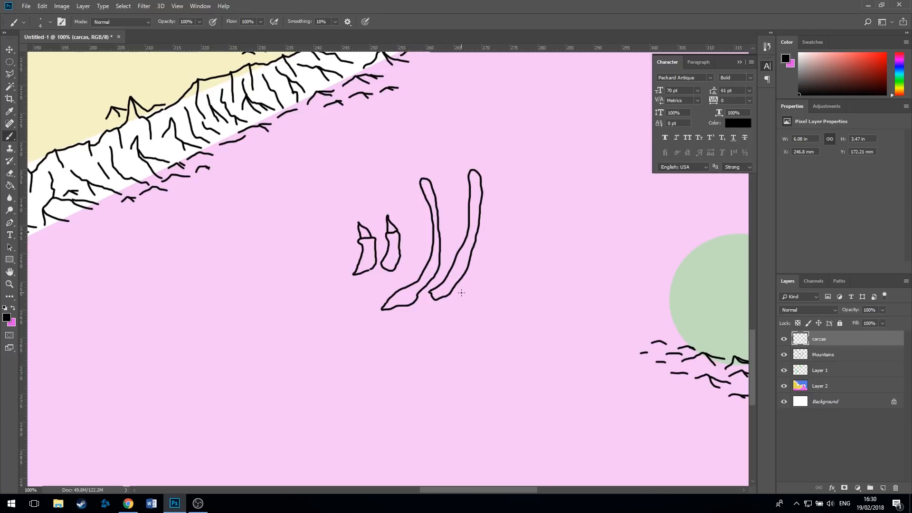
mouse_move(462, 292)
left_mouse_down()
mouse_move(500, 226)
mouse_move(500, 249)
left_mouse_up()
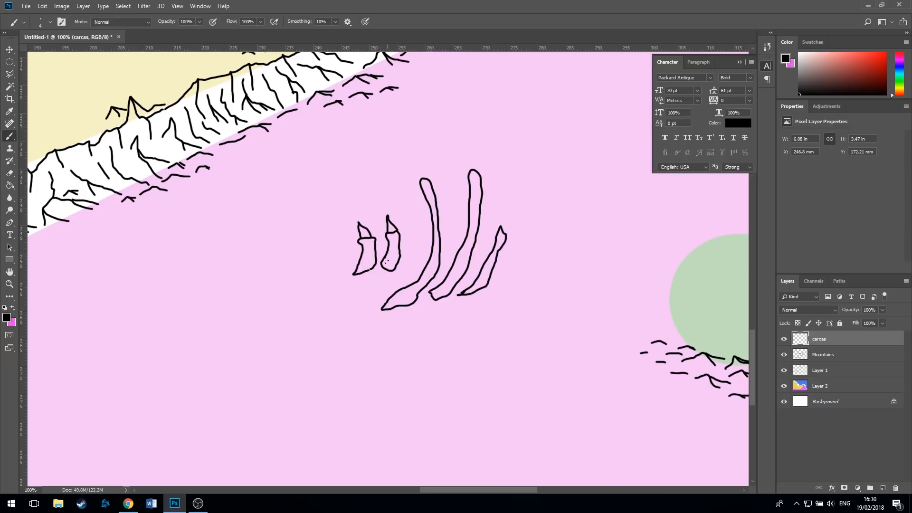
- Erase the two small spike-tipped bones beside the tall ribs
left_click(9, 174)
left_click_drag(388, 215, 394, 272)
mouse_move(401, 237)
left_mouse_down()
mouse_move(386, 221)
mouse_move(386, 269)
mouse_move(374, 266)
mouse_move(357, 220)
left_mouse_up()
left_click(369, 271)
left_click(355, 271)
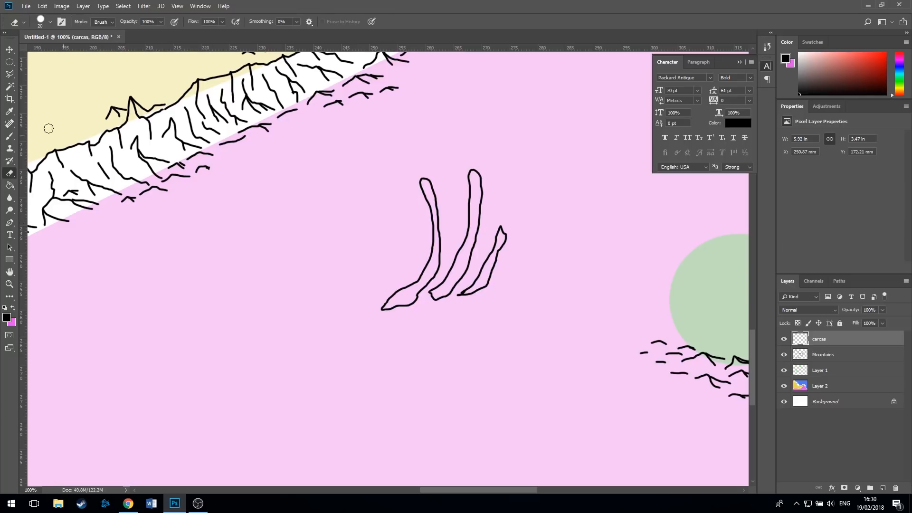
- Continue the rib cage leftward with a tall, wide-based rib and two progressively shorter pointed ribs
left_click(10, 136)
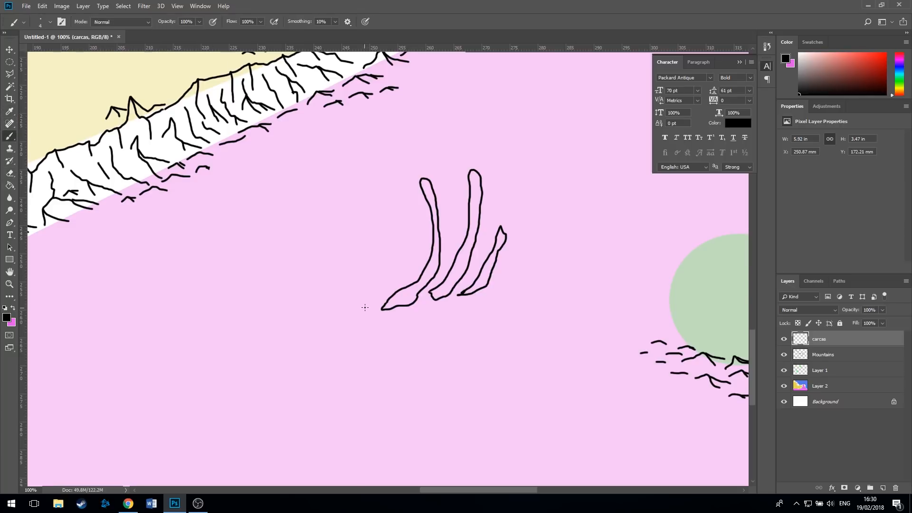
mouse_move(372, 308)
left_mouse_down()
mouse_move(393, 284)
mouse_move(394, 256)
mouse_move(385, 217)
mouse_move(354, 185)
left_mouse_up()
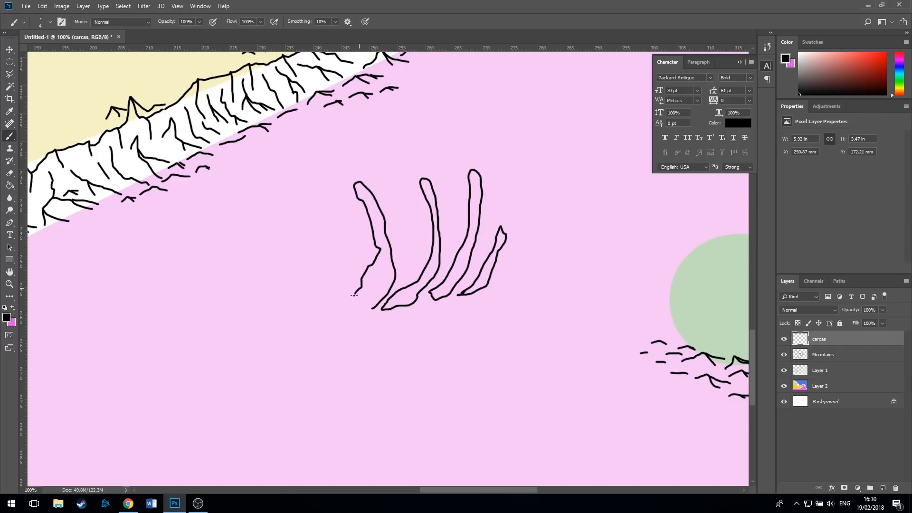
mouse_move(329, 307)
left_mouse_down()
mouse_move(328, 263)
mouse_move(305, 223)
mouse_move(325, 289)
mouse_move(315, 304)
mouse_move(331, 306)
mouse_move(286, 264)
mouse_move(289, 293)
left_mouse_up()
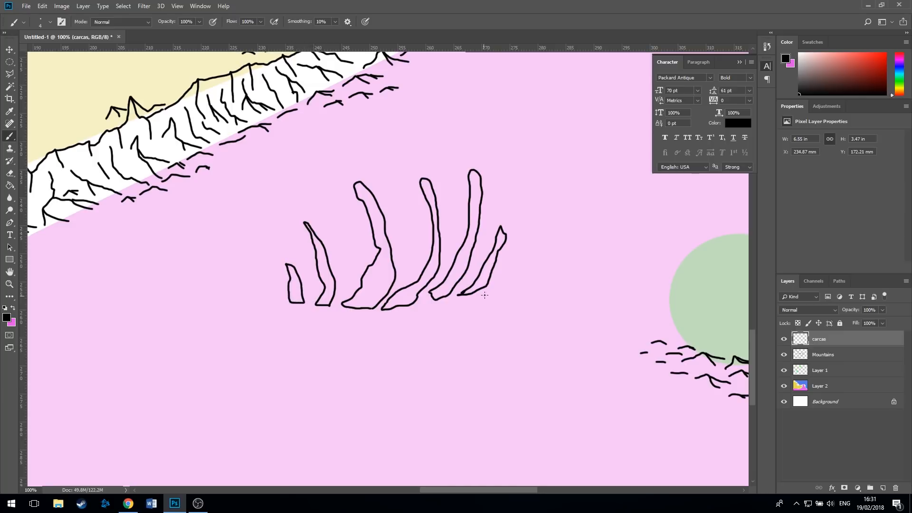
mouse_move(495, 281)
left_mouse_down()
mouse_move(503, 262)
mouse_move(498, 285)
left_mouse_up()
- Below the mountain range's lowest bend, brush a row of five spiked vertebrae shrinking towards the left
left_click_drag(261, 350, 531, 285)
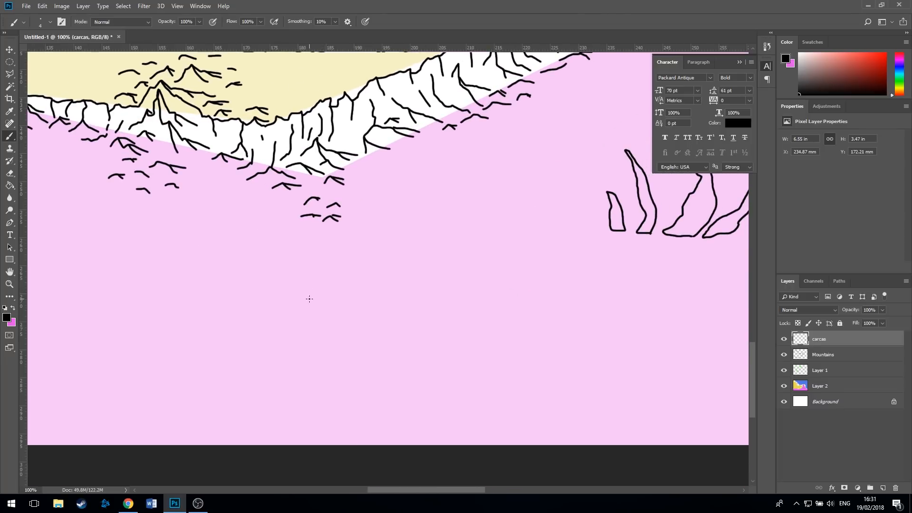
key("ctrl+plus")
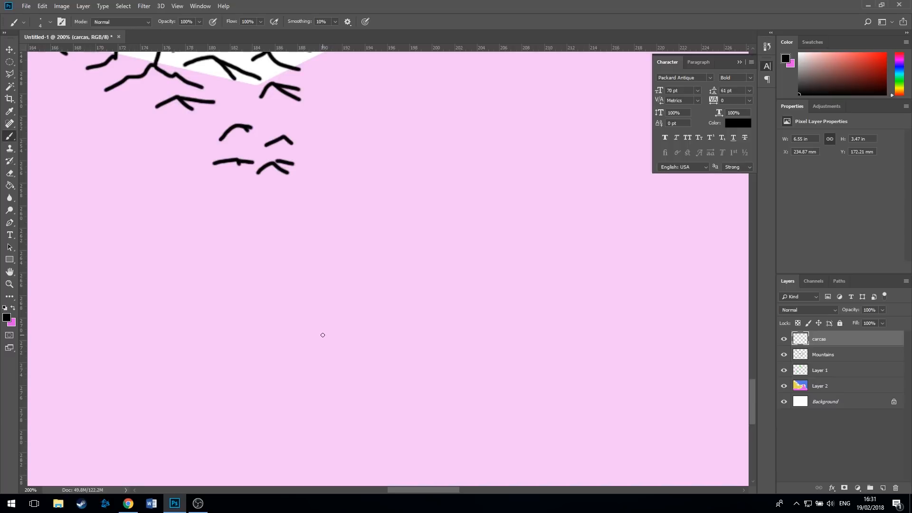
mouse_move(312, 307)
left_mouse_down()
mouse_move(363, 324)
mouse_move(323, 344)
mouse_move(360, 356)
mouse_move(319, 366)
mouse_move(299, 339)
mouse_move(298, 316)
mouse_move(318, 302)
mouse_move(289, 280)
mouse_move(305, 304)
mouse_move(272, 325)
mouse_move(260, 312)
mouse_move(245, 348)
mouse_move(271, 370)
mouse_move(301, 366)
mouse_move(282, 351)
mouse_move(284, 344)
mouse_move(299, 349)
mouse_move(289, 333)
mouse_move(238, 297)
mouse_move(250, 322)
left_mouse_up()
mouse_move(228, 358)
left_mouse_down()
mouse_move(216, 341)
mouse_move(204, 352)
mouse_move(204, 380)
mouse_move(250, 377)
mouse_move(230, 372)
mouse_move(215, 317)
mouse_move(227, 348)
mouse_move(163, 361)
mouse_move(168, 389)
mouse_move(186, 391)
mouse_move(184, 364)
mouse_move(170, 352)
mouse_move(176, 322)
mouse_move(178, 355)
mouse_move(132, 370)
mouse_move(146, 380)
mouse_move(150, 337)
mouse_move(139, 362)
left_mouse_up()
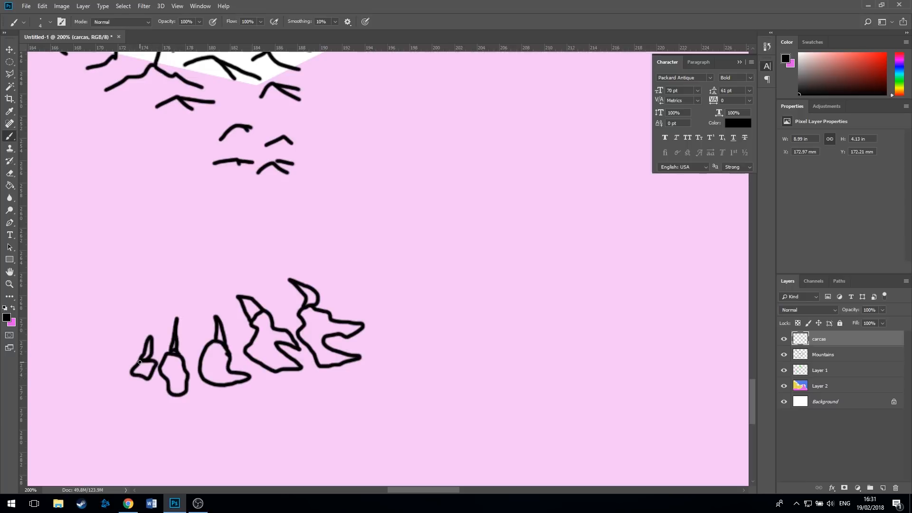
- In the empty pink area left of the vertebrae, brush two small wrist bones with three long palm bones fanning out
left_click_drag(118, 331, 507, 298)
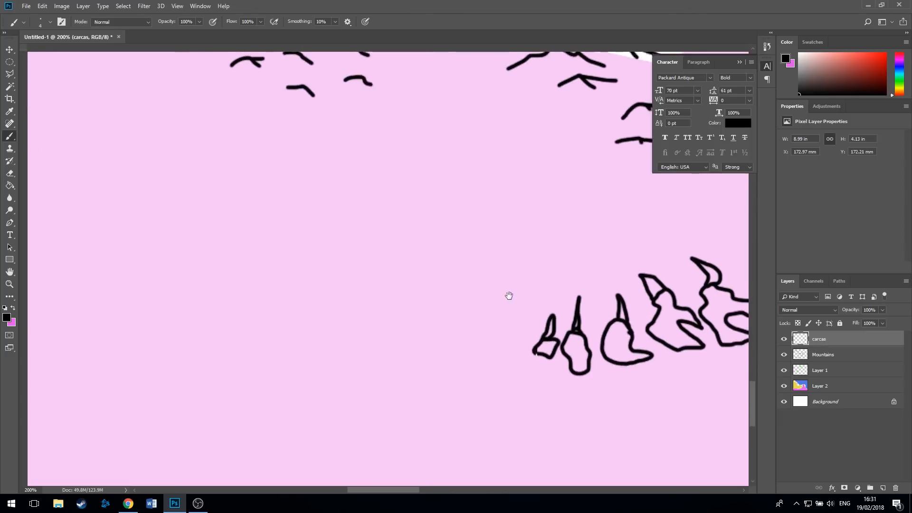
left_click_drag(416, 326, 602, 226)
key("ctrl+r")
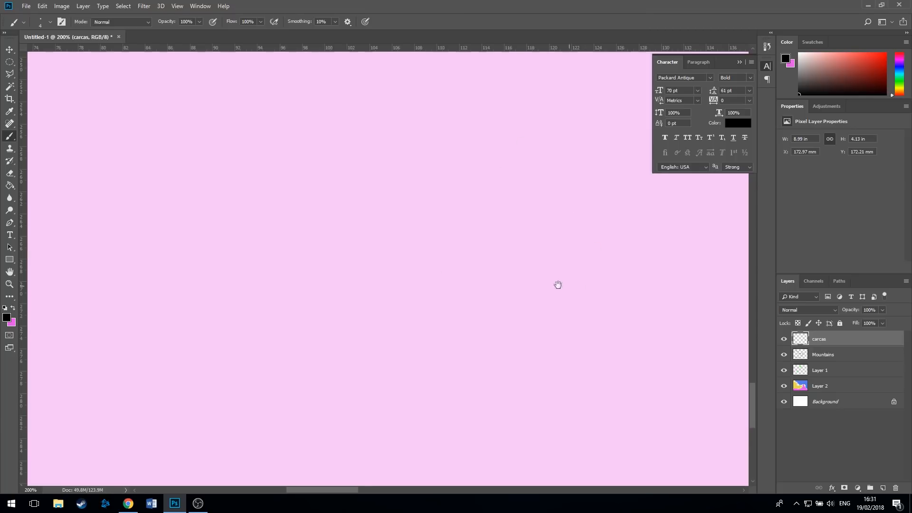
mouse_move(342, 229)
left_mouse_down()
mouse_move(263, 244)
mouse_move(251, 250)
mouse_move(250, 270)
mouse_move(351, 249)
mouse_move(342, 229)
mouse_move(360, 246)
mouse_move(266, 289)
mouse_move(305, 297)
mouse_move(358, 268)
mouse_move(365, 256)
mouse_move(357, 246)
mouse_move(343, 288)
mouse_move(318, 318)
mouse_move(348, 328)
mouse_move(386, 271)
mouse_move(373, 266)
mouse_move(373, 247)
mouse_move(387, 262)
mouse_move(389, 251)
mouse_move(372, 229)
left_mouse_up()
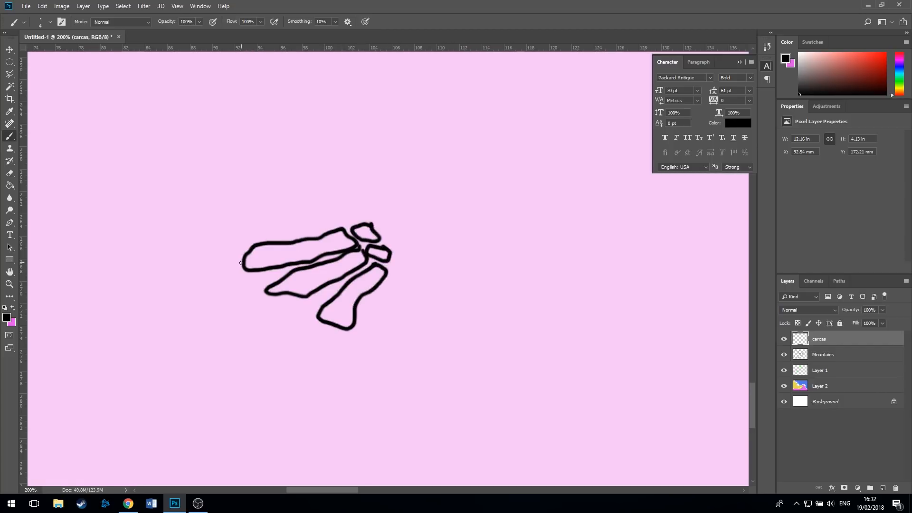
- Extend the three palm bones with three long finger bones, each ending in a separate pointed claw bone
mouse_move(240, 251)
left_mouse_down()
mouse_move(158, 323)
mouse_move(175, 336)
mouse_move(215, 303)
mouse_move(244, 273)
mouse_move(233, 251)
left_mouse_up()
mouse_move(274, 301)
left_mouse_down()
mouse_move(210, 376)
mouse_move(247, 365)
mouse_move(285, 317)
mouse_move(277, 302)
left_mouse_up()
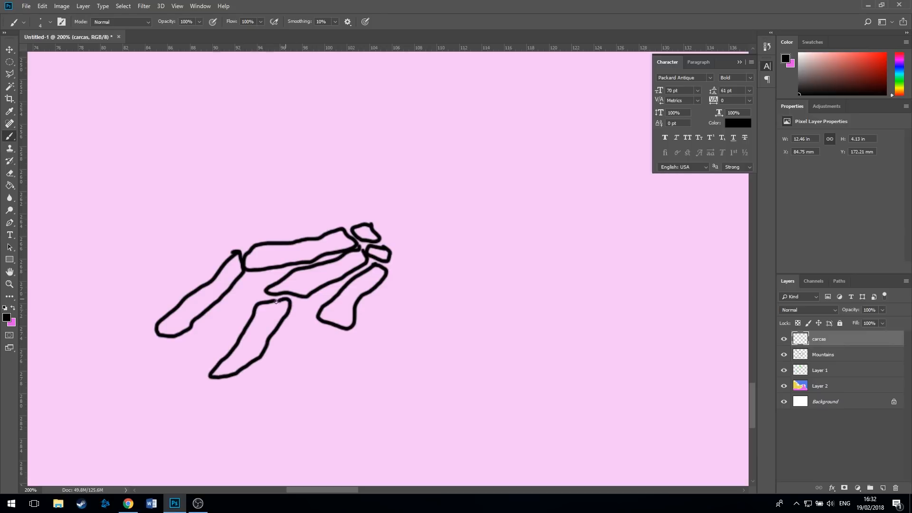
mouse_move(318, 331)
left_mouse_down()
mouse_move(274, 380)
mouse_move(261, 413)
mouse_move(334, 342)
mouse_move(319, 335)
left_mouse_up()
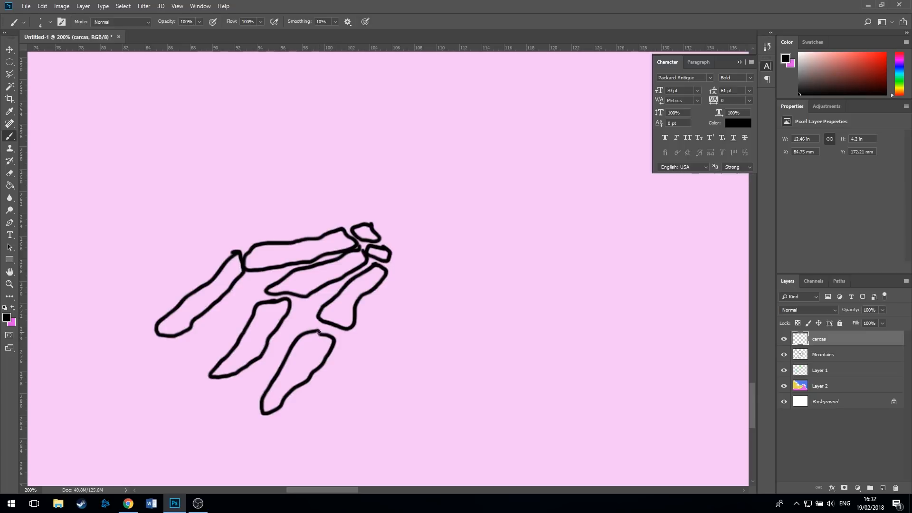
mouse_move(145, 336)
left_mouse_down()
mouse_move(119, 369)
mouse_move(110, 400)
mouse_move(162, 350)
mouse_move(145, 337)
left_mouse_up()
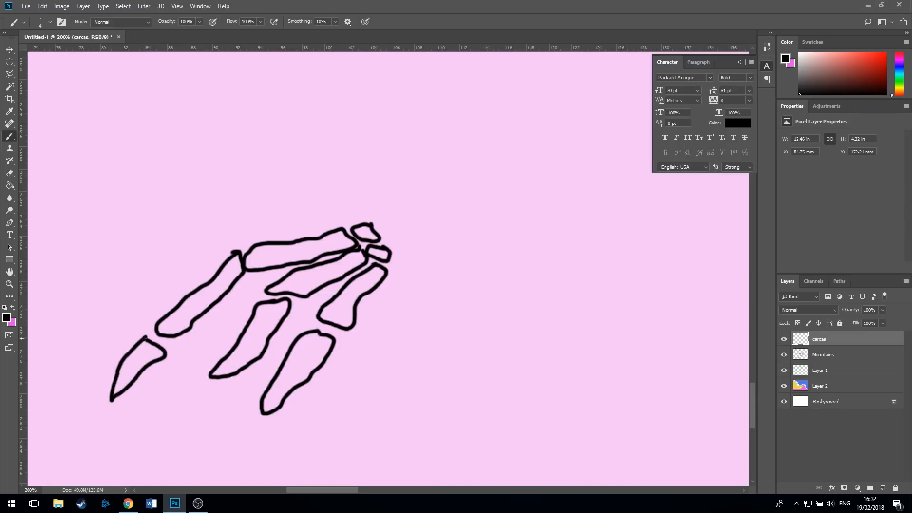
mouse_move(207, 385)
left_mouse_down()
mouse_move(192, 420)
mouse_move(198, 460)
mouse_move(234, 392)
mouse_move(207, 386)
left_mouse_up()
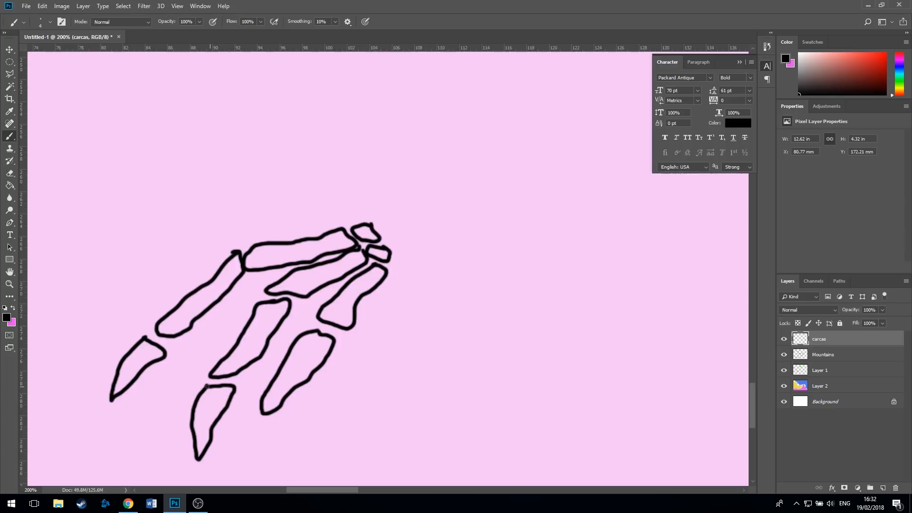
mouse_move(263, 423)
left_mouse_down()
mouse_move(285, 466)
mouse_move(313, 472)
mouse_move(288, 441)
mouse_move(274, 421)
left_mouse_up()
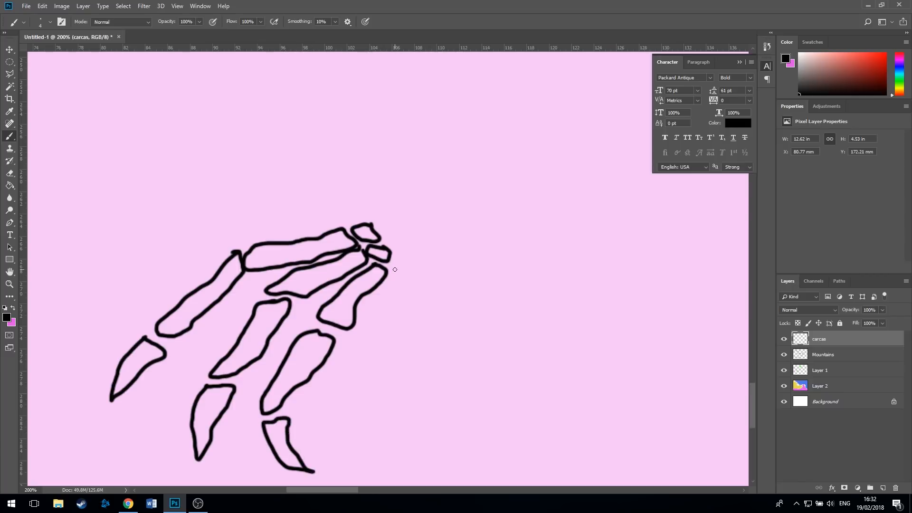
- Brush a bent two-bone thumb rising from the wrist, ending in a large curved claw, and add two small rounded wrist bones
mouse_move(391, 272)
left_mouse_down()
mouse_move(465, 186)
mouse_move(455, 174)
mouse_move(392, 267)
left_mouse_up()
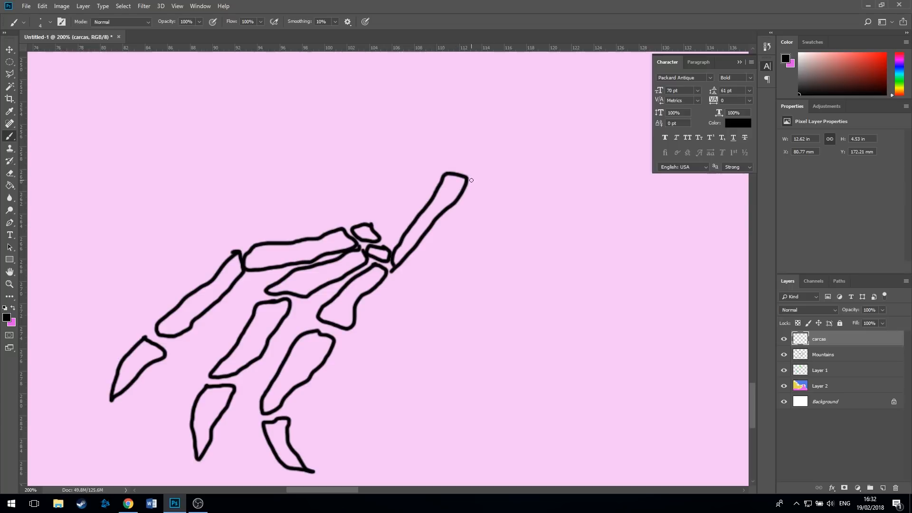
mouse_move(471, 180)
left_mouse_down()
mouse_move(464, 212)
mouse_move(491, 259)
mouse_move(517, 295)
mouse_move(539, 294)
mouse_move(520, 248)
mouse_move(470, 183)
left_mouse_up()
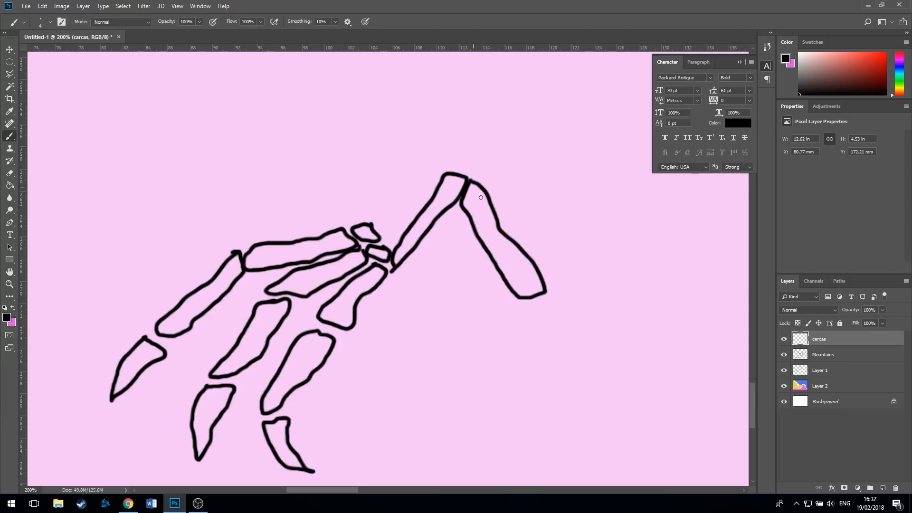
mouse_move(546, 282)
left_mouse_down()
mouse_move(562, 261)
mouse_move(602, 254)
mouse_move(648, 302)
mouse_move(647, 316)
mouse_move(620, 293)
mouse_move(597, 290)
mouse_move(542, 313)
mouse_move(546, 280)
left_mouse_up()
mouse_move(397, 231)
left_mouse_down()
mouse_move(380, 236)
mouse_move(401, 232)
mouse_move(371, 222)
left_mouse_up()
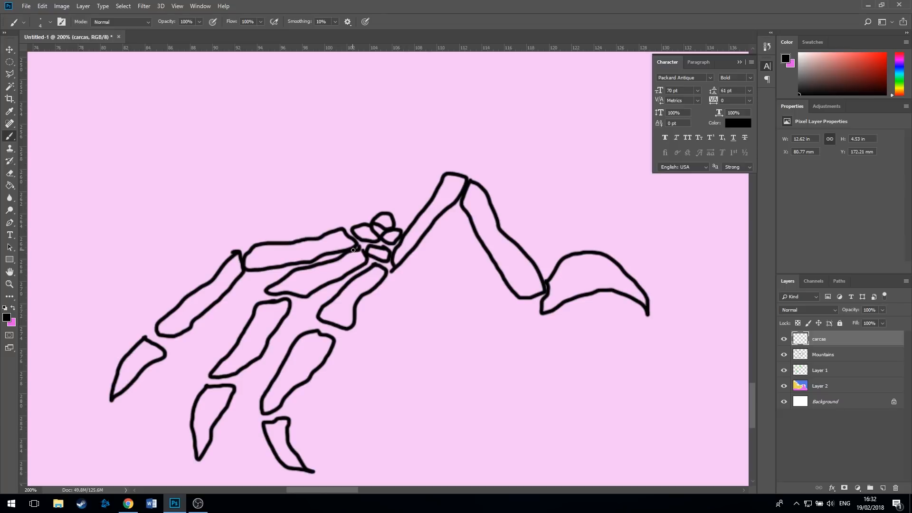
- In the pink area below the castle, brush a wide blocky vertebra with a triangular tip bone to its left
key("ctrl+minus")
key("ctrl+minus")
key("ctrl+minus")
key("ctrl+minus")
key("ctrl+minus")
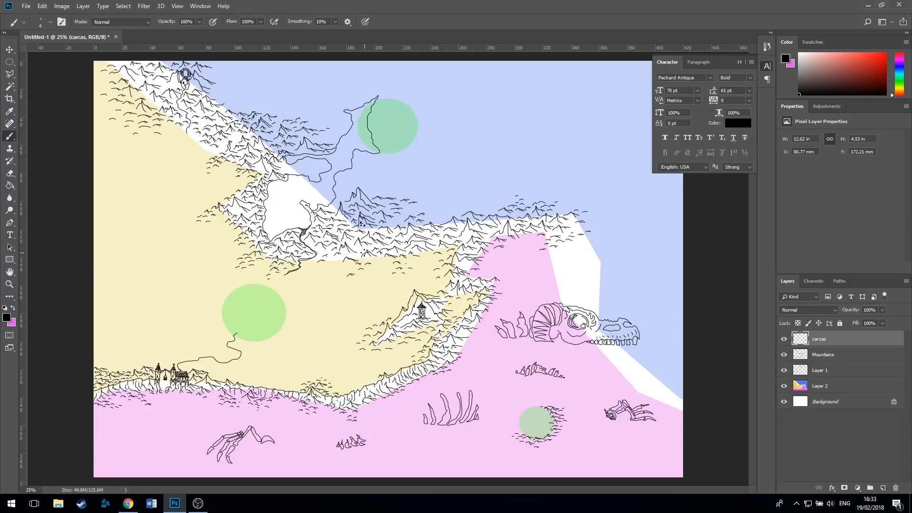
scroll(364, 254, "up", 5)
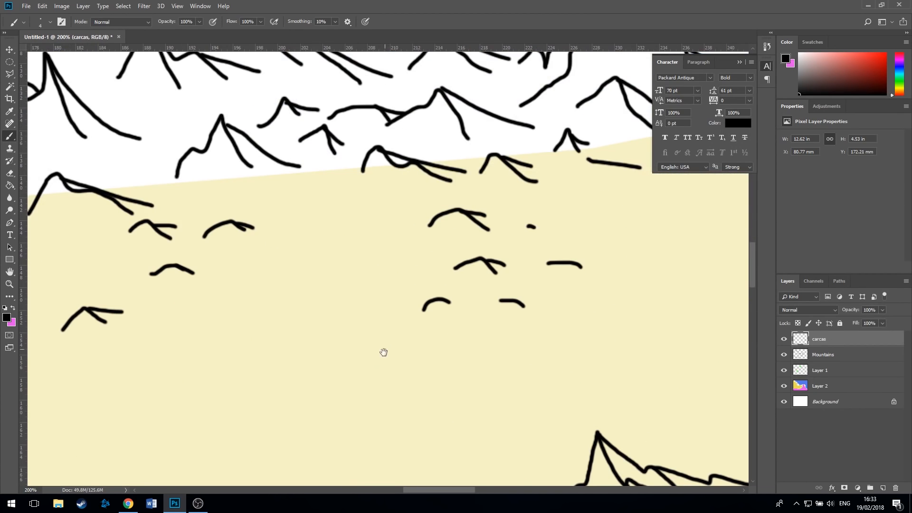
mouse_move(384, 352)
left_mouse_down()
mouse_move(448, 112)
mouse_move(413, 101)
mouse_move(497, 157)
mouse_move(393, 193)
mouse_move(470, 92)
mouse_move(593, 326)
mouse_move(674, 232)
mouse_move(440, 285)
mouse_move(605, 218)
mouse_move(256, 268)
mouse_move(367, 269)
left_mouse_up()
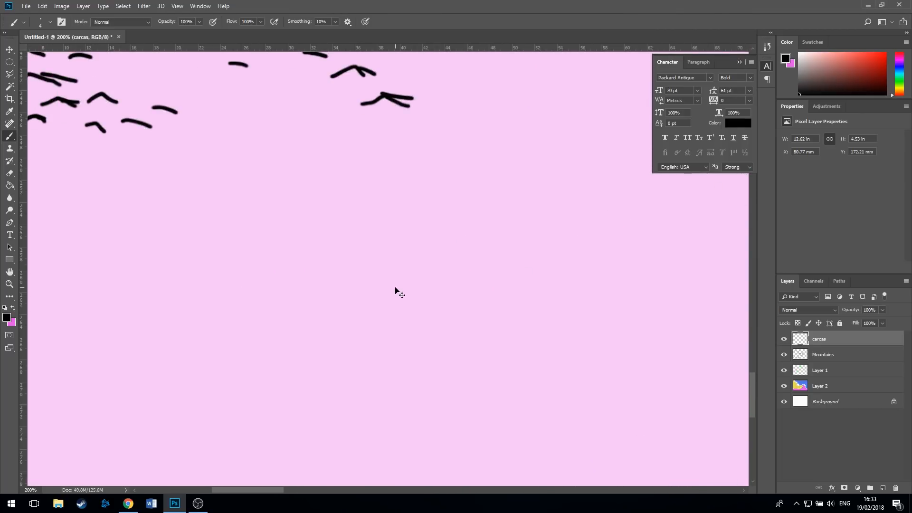
key("ctrl+plus")
mouse_move(364, 254)
left_mouse_down()
mouse_move(366, 187)
mouse_move(316, 171)
mouse_move(95, 168)
mouse_move(38, 202)
mouse_move(121, 263)
mouse_move(298, 270)
mouse_move(363, 255)
left_mouse_up()
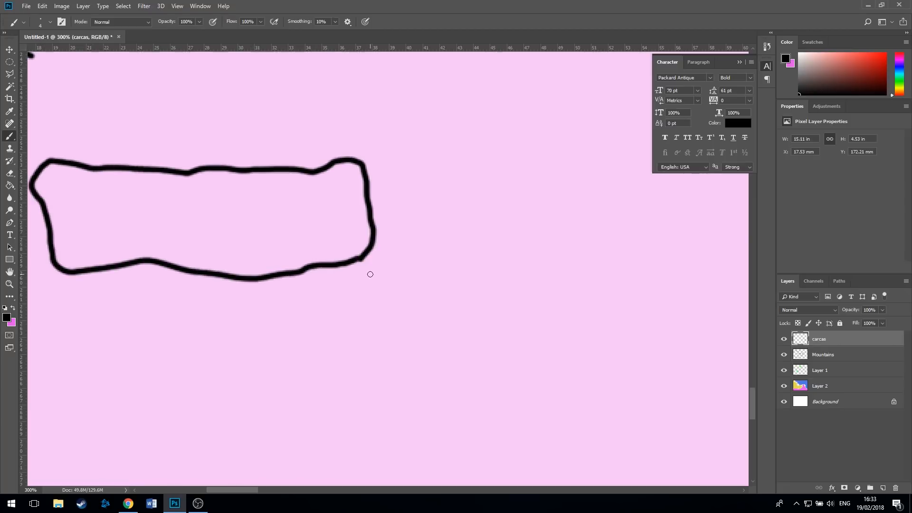
key("ctrl+minus")
mouse_move(134, 297)
left_mouse_down()
mouse_move(496, 289)
mouse_move(426, 301)
mouse_move(287, 301)
mouse_move(249, 216)
mouse_move(152, 284)
mouse_move(192, 292)
mouse_move(260, 283)
mouse_move(258, 229)
left_mouse_up()
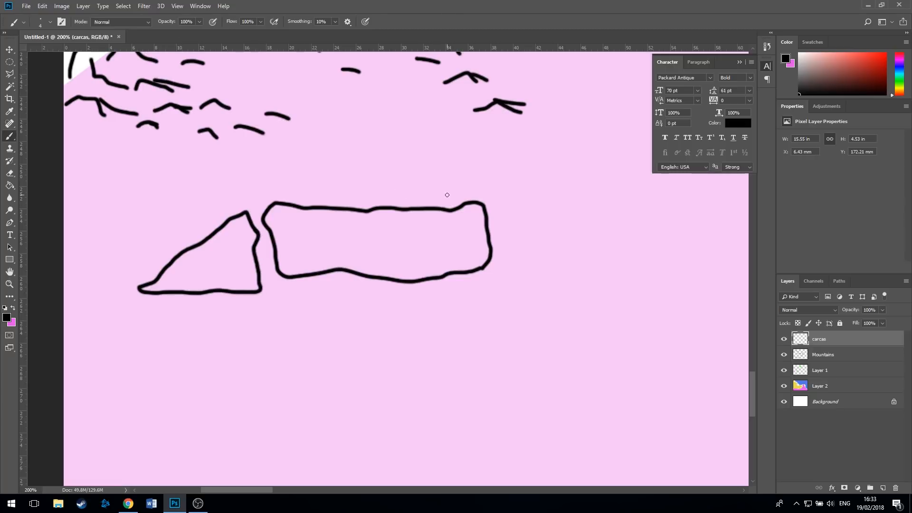
- Add two spikes on top of the blocky vertebra and brush a second two-spiked block to its right
mouse_move(467, 202)
left_mouse_down()
mouse_move(408, 154)
mouse_move(400, 201)
left_mouse_up()
mouse_move(374, 191)
left_mouse_down()
mouse_move(338, 150)
mouse_move(317, 152)
mouse_move(312, 196)
mouse_move(304, 208)
mouse_move(283, 203)
left_mouse_up()
mouse_move(517, 193)
left_mouse_down()
mouse_move(495, 242)
mouse_move(504, 260)
mouse_move(522, 266)
mouse_move(661, 259)
mouse_move(676, 250)
mouse_move(661, 189)
mouse_move(515, 194)
left_mouse_up()
mouse_move(639, 187)
left_mouse_down()
mouse_move(617, 159)
mouse_move(586, 147)
mouse_move(588, 182)
mouse_move(574, 192)
mouse_move(523, 155)
mouse_move(508, 192)
left_mouse_up()
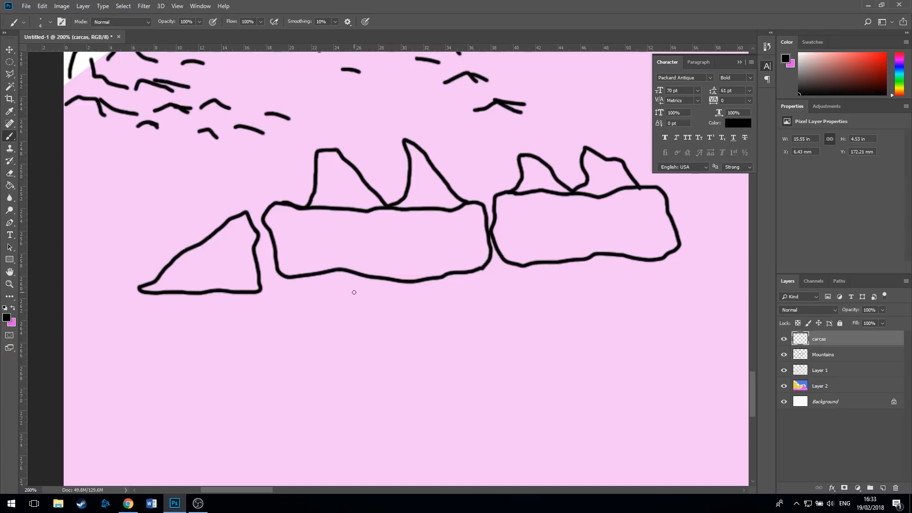
- Lasso the triangular tip and the two spiked blocks below the castle, delete them and deselect
left_click_drag(690, 251, 285, 277)
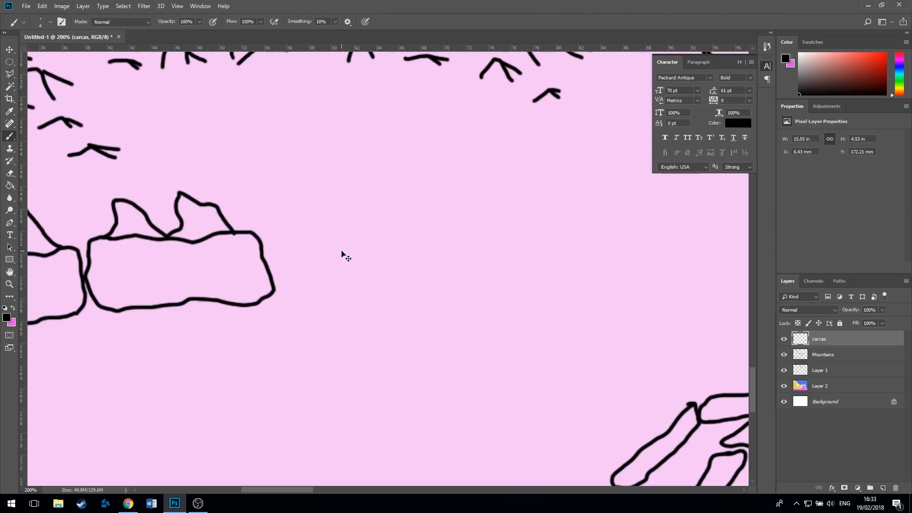
key("ctrl+minus")
key("ctrl+minus")
key("ctrl+minus")
key("ctrl+minus")
key("ctrl+minus")
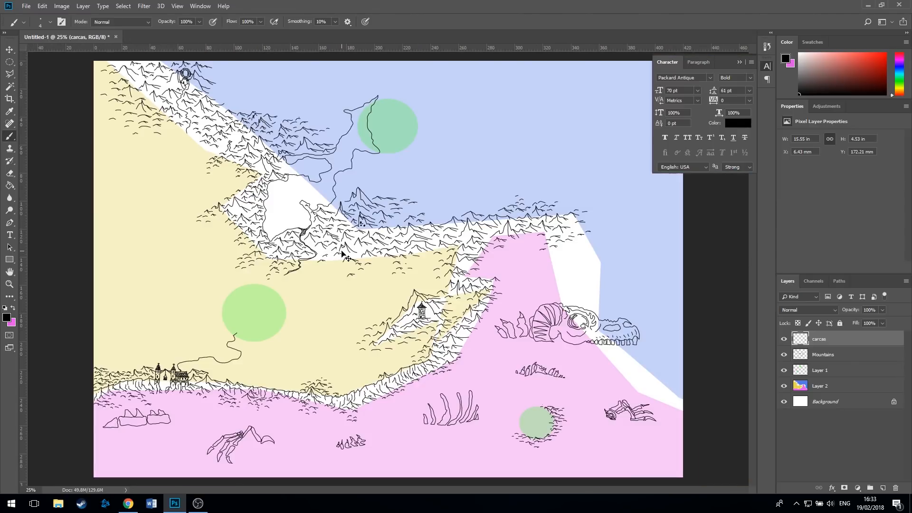
key("ctrl+plus")
key("ctrl+plus")
key("ctrl+plus")
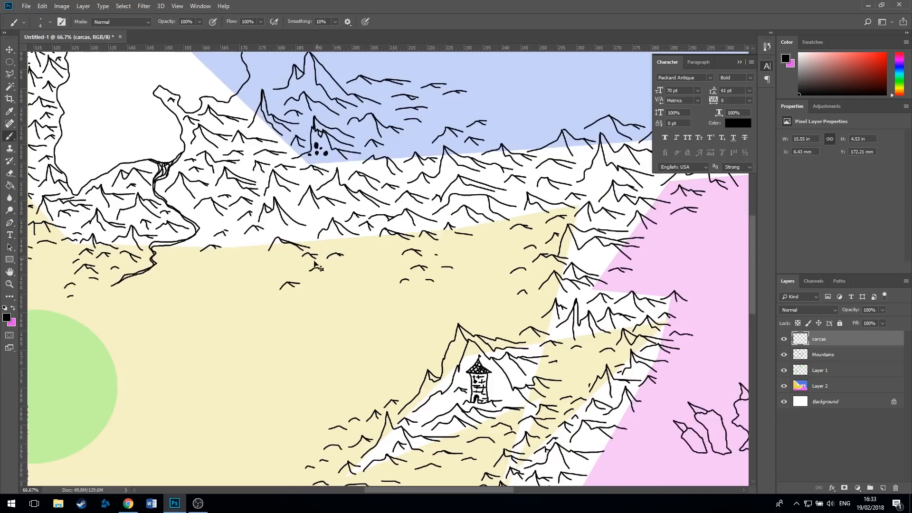
mouse_move(173, 357)
left_mouse_down()
mouse_move(285, 278)
mouse_move(452, 184)
left_mouse_up()
left_click(10, 74)
left_click(453, 225)
left_click(425, 204)
left_click(364, 202)
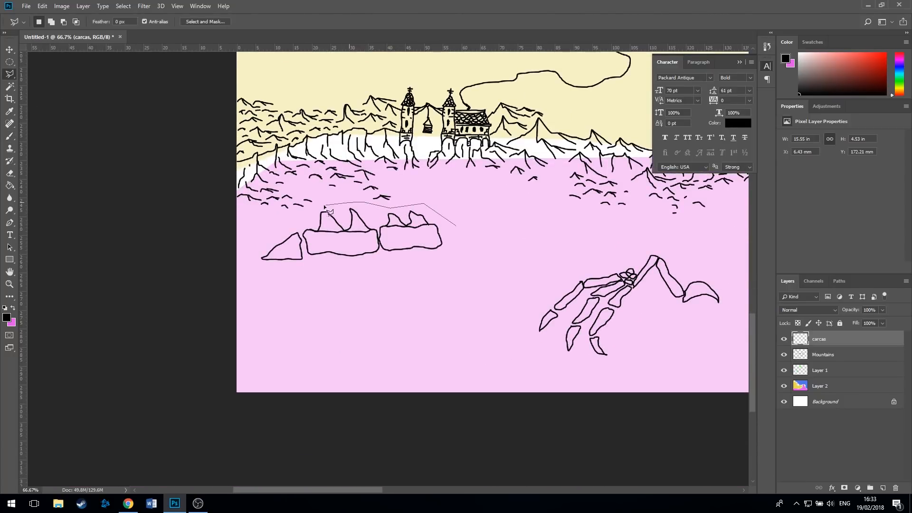
left_click(260, 243)
left_click(251, 252)
left_click(251, 269)
left_click(350, 280)
double_click(478, 259)
key("Delete")
key("ctrl+d")
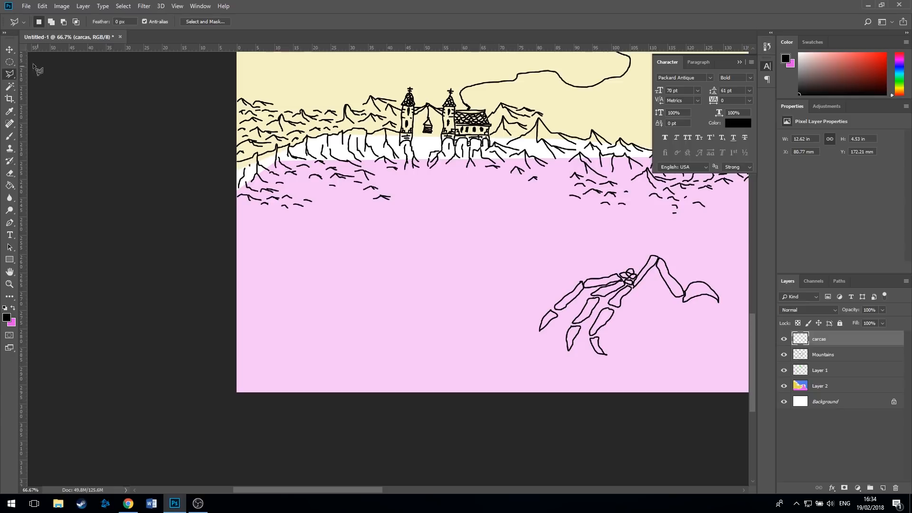
- With the Brush, outline a smaller long vertebra below the castle with a small triangular bone to its left
left_click(10, 137)
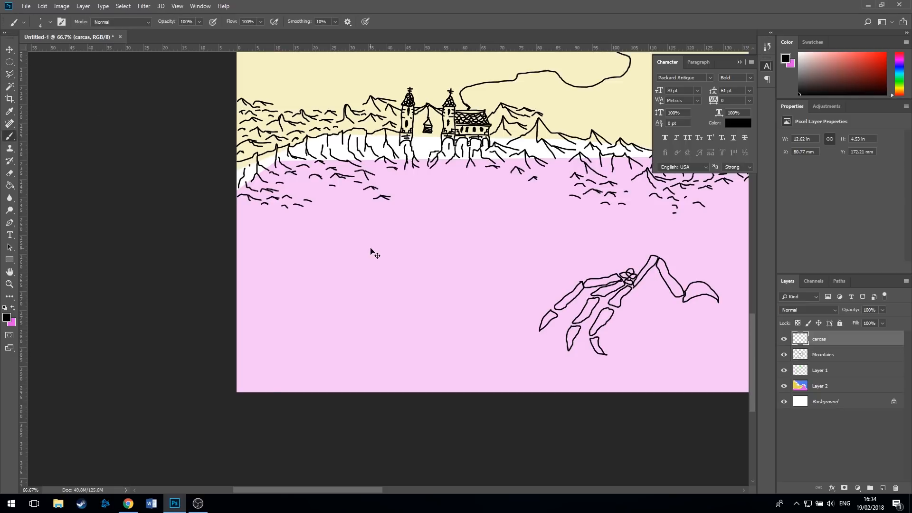
key("ctrl+plus")
key("ctrl+plus")
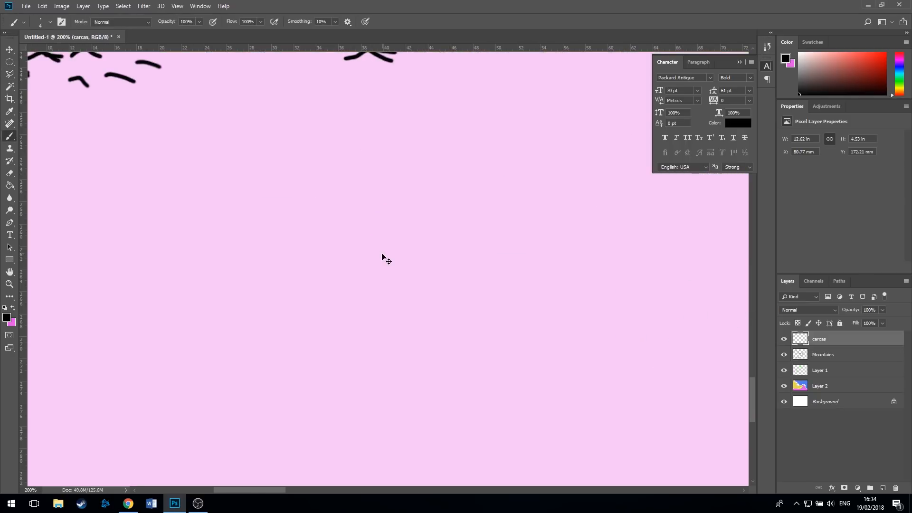
mouse_move(385, 245)
left_mouse_down()
mouse_move(378, 198)
mouse_move(291, 203)
mouse_move(257, 214)
mouse_move(293, 245)
mouse_move(389, 247)
left_mouse_up()
mouse_move(255, 217)
left_mouse_down()
mouse_move(207, 248)
mouse_move(267, 245)
mouse_move(250, 217)
left_mouse_up()
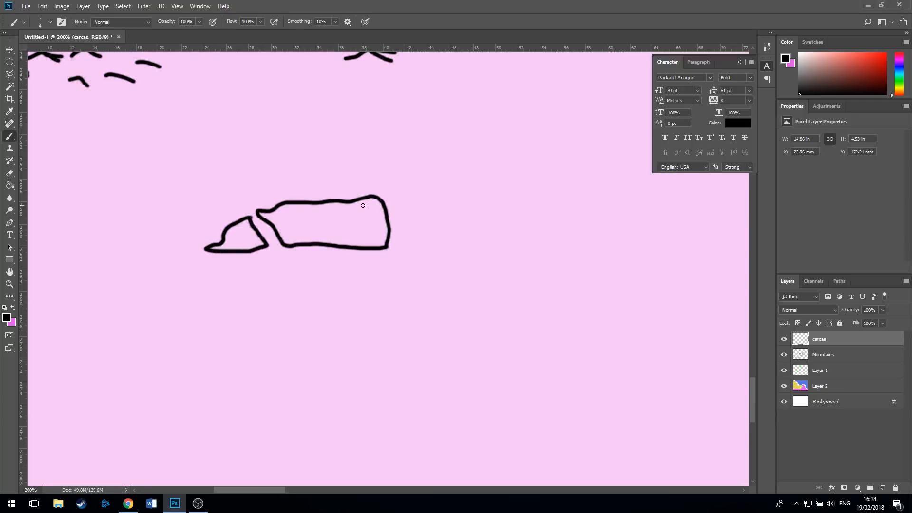
- Add a jagged spiked crest to the long vertebra, then a two-spiked vertebra and a tapering one-spiked bone to its right
mouse_move(370, 196)
left_mouse_down()
mouse_move(341, 170)
mouse_move(318, 186)
mouse_move(296, 179)
mouse_move(263, 211)
left_mouse_up()
mouse_move(452, 193)
left_mouse_down()
mouse_move(387, 197)
mouse_move(400, 249)
mouse_move(499, 250)
mouse_move(510, 240)
mouse_move(451, 194)
mouse_move(457, 162)
mouse_move(445, 183)
mouse_move(398, 167)
mouse_move(389, 195)
left_mouse_up()
mouse_move(531, 205)
left_mouse_down()
mouse_move(497, 200)
mouse_move(520, 245)
mouse_move(574, 261)
mouse_move(528, 208)
mouse_move(521, 176)
mouse_move(503, 200)
left_mouse_up()
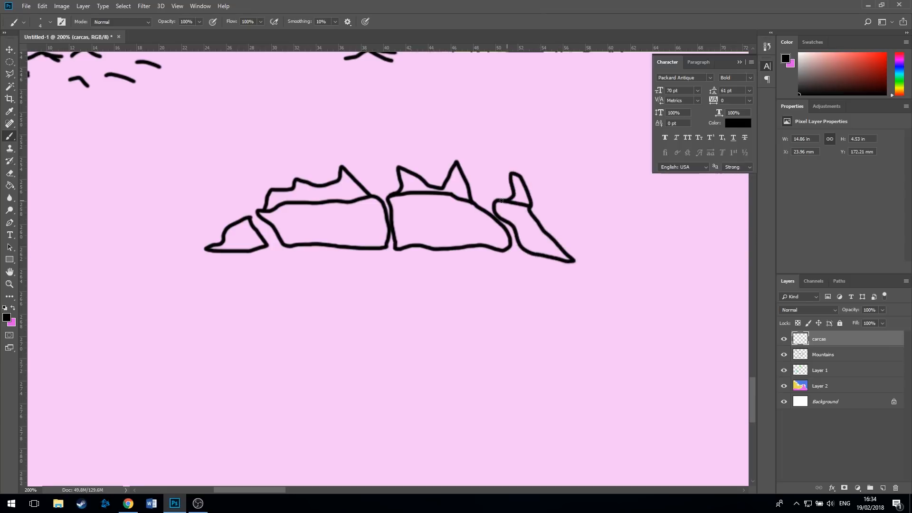
key("ctrl+0")
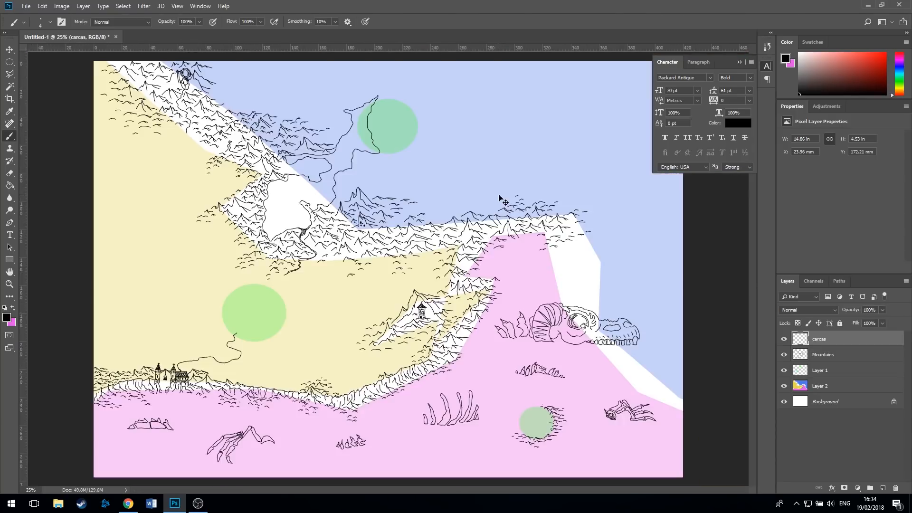